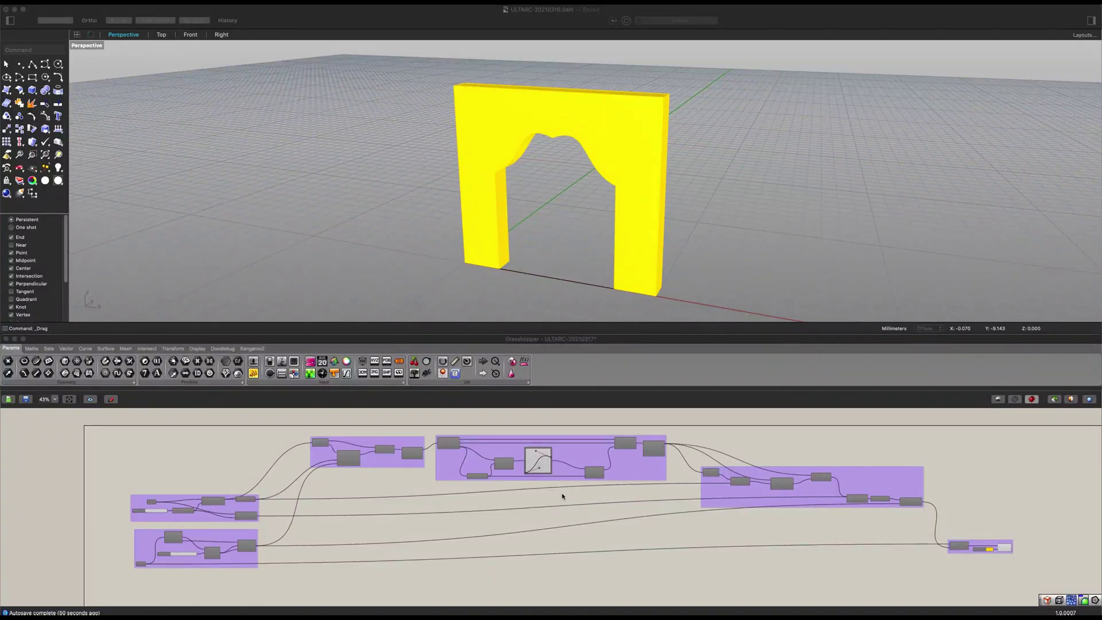
Reshape the Bezier curve in the Graph Mapper by moving its end point to the upper corner and adjusting both handles.
scroll(559, 492, up, 8)
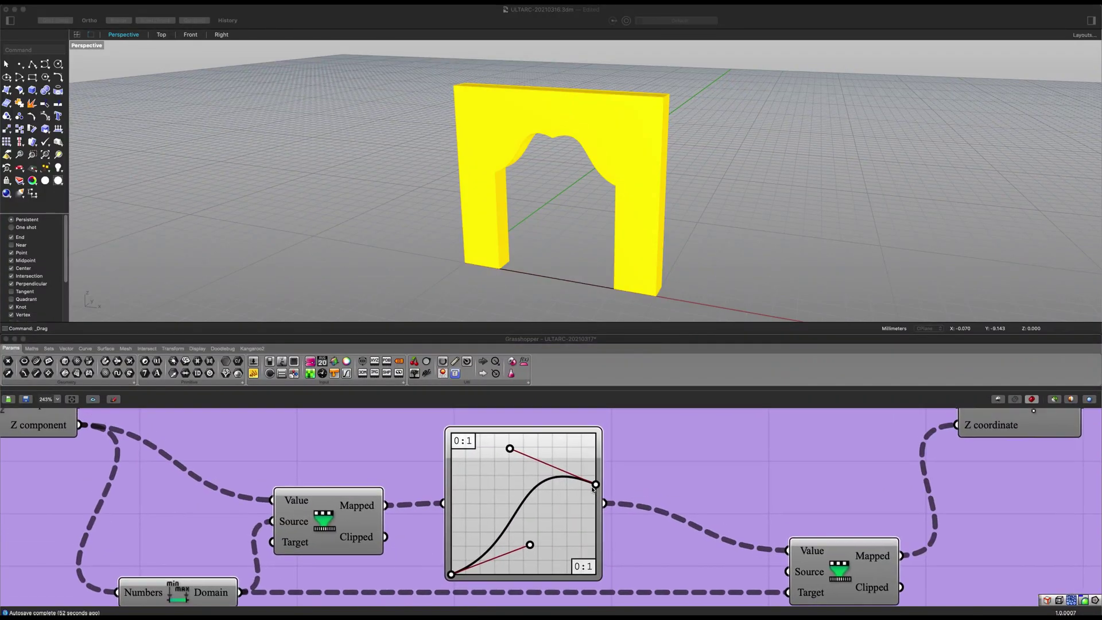
click(598, 486)
drag(594, 453, 487, 482)
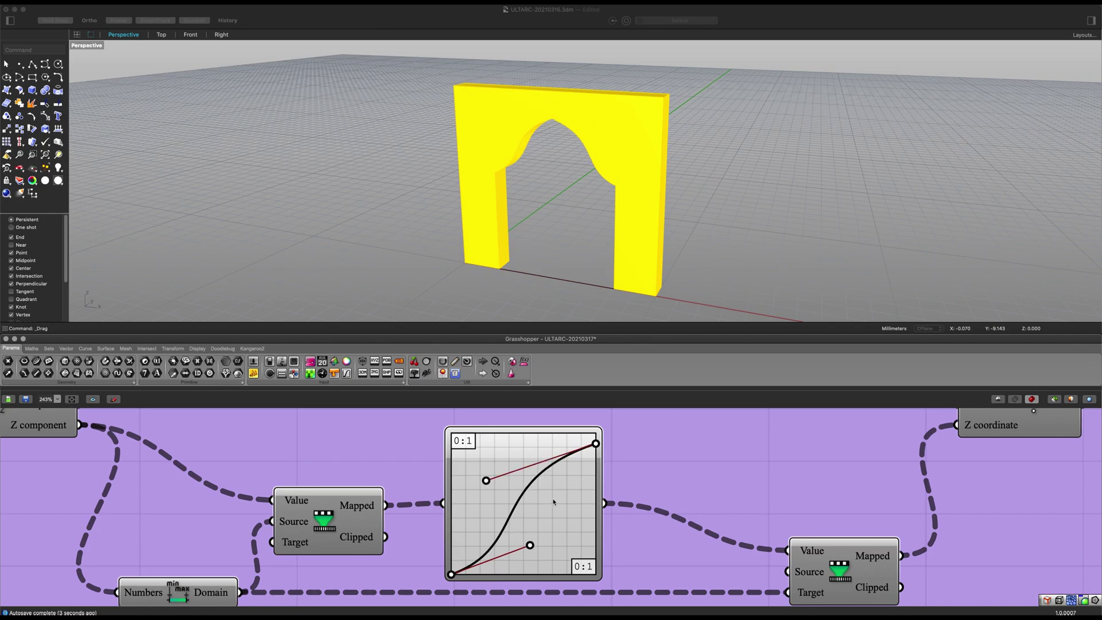
drag(530, 545, 553, 501)
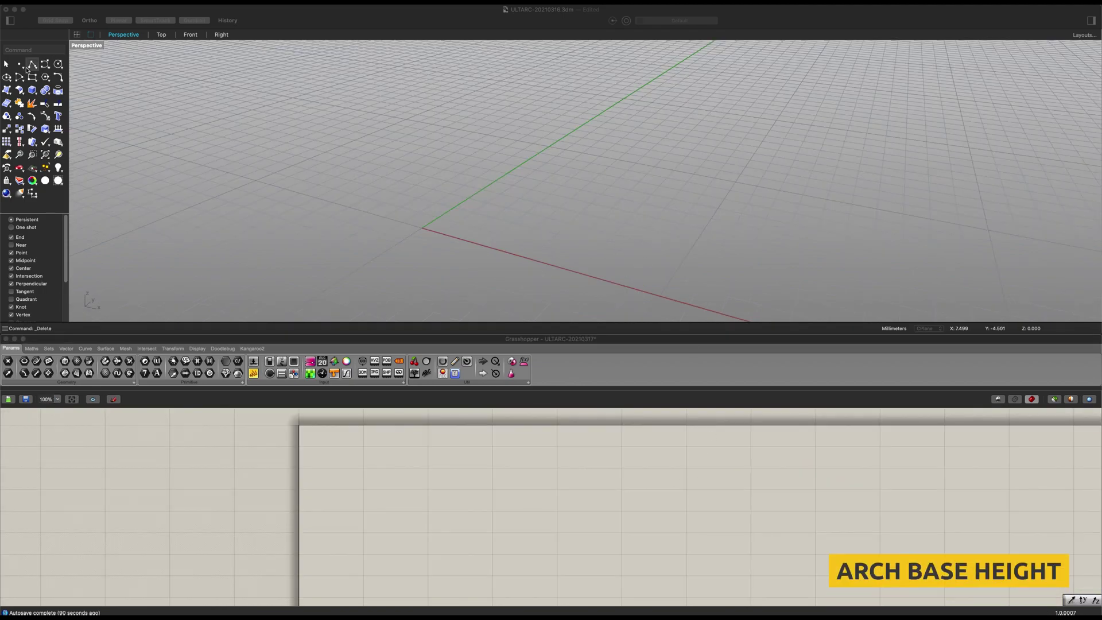
Draw a straight polyline along the red X axis for the arch base.
click(32, 64)
click(609, 281)
click(458, 236)
key(Return)
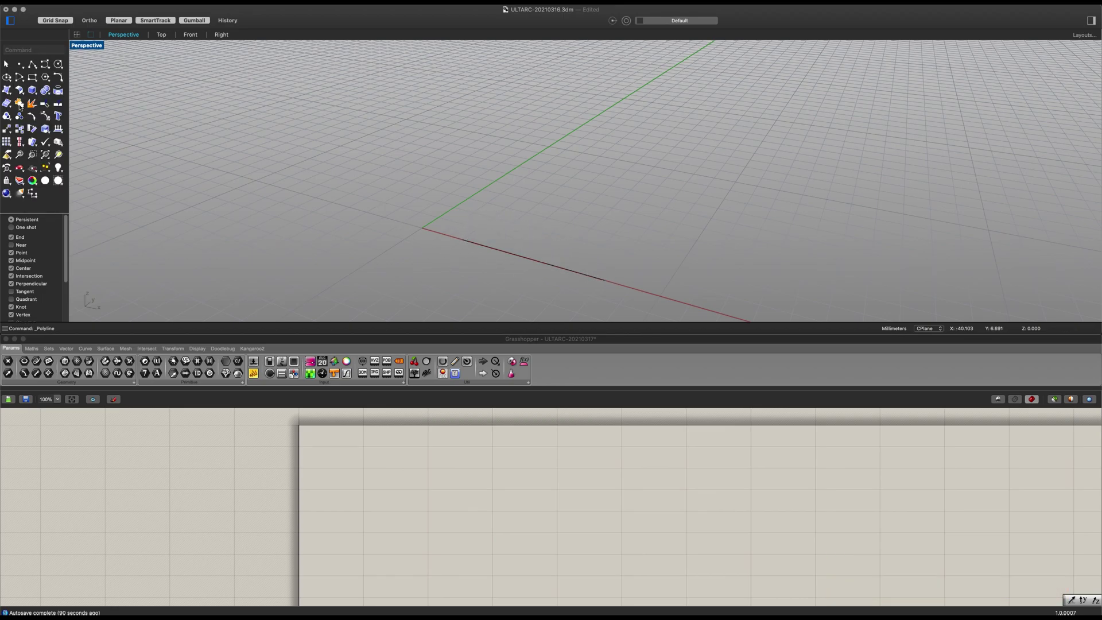
Create a thin upright box starting at the origin, with its long side along the X axis, as the wall.
click(32, 91)
click(422, 227)
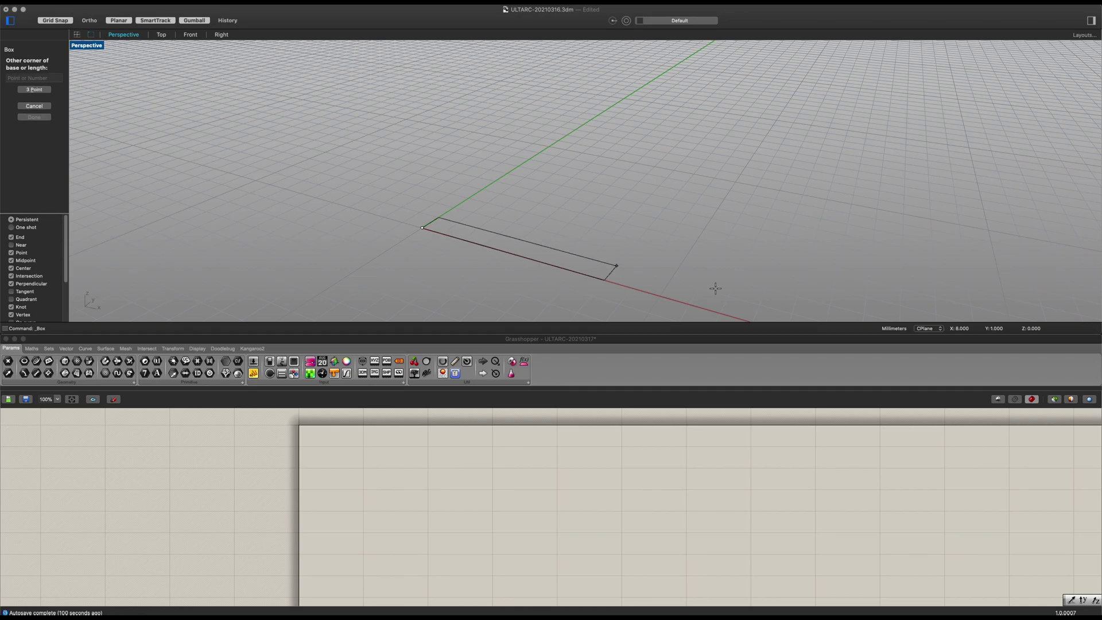
click(670, 281)
scroll(721, 67, down, 3)
scroll(721, 69, down, 3)
click(730, 53)
shift+right_drag(728, 75, 667, 178)
Add a Curve parameter to the Grasshopper canvas and reference the arch base line in it.
click(460, 474)
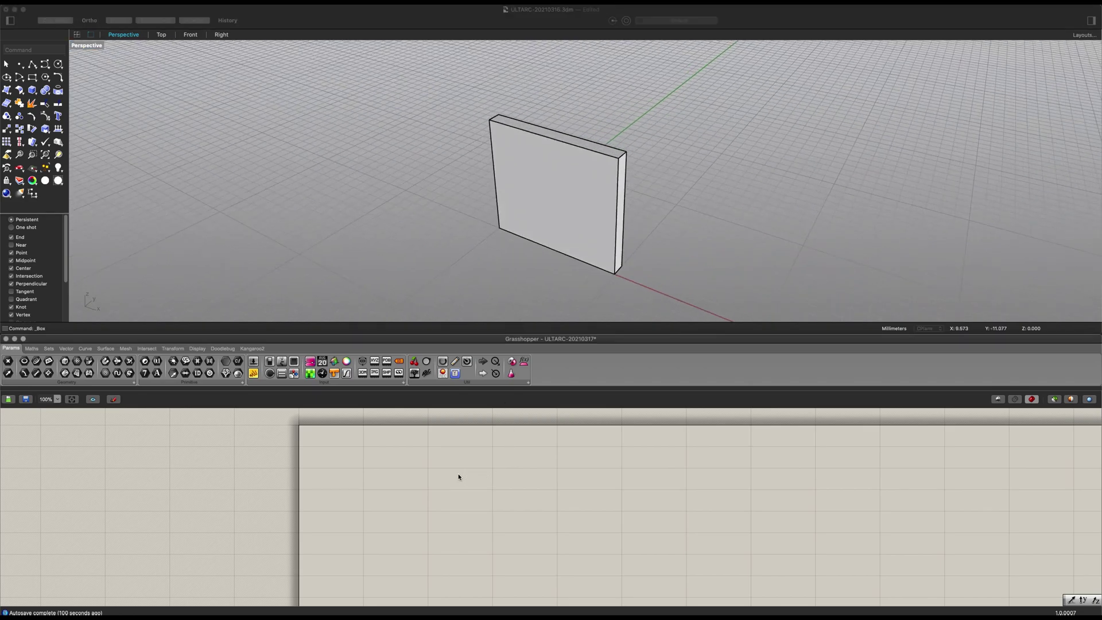
double_click(459, 475)
text(cu)
click(443, 467)
drag(456, 472, 352, 465)
right_click(351, 466)
click(388, 547)
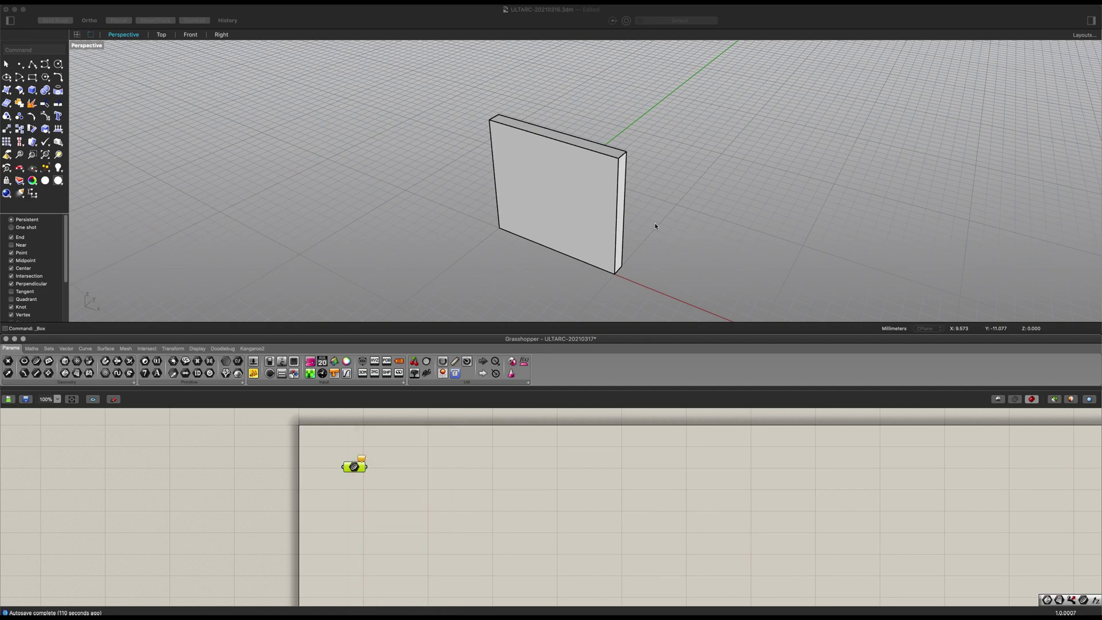
click(554, 250)
click(580, 264)
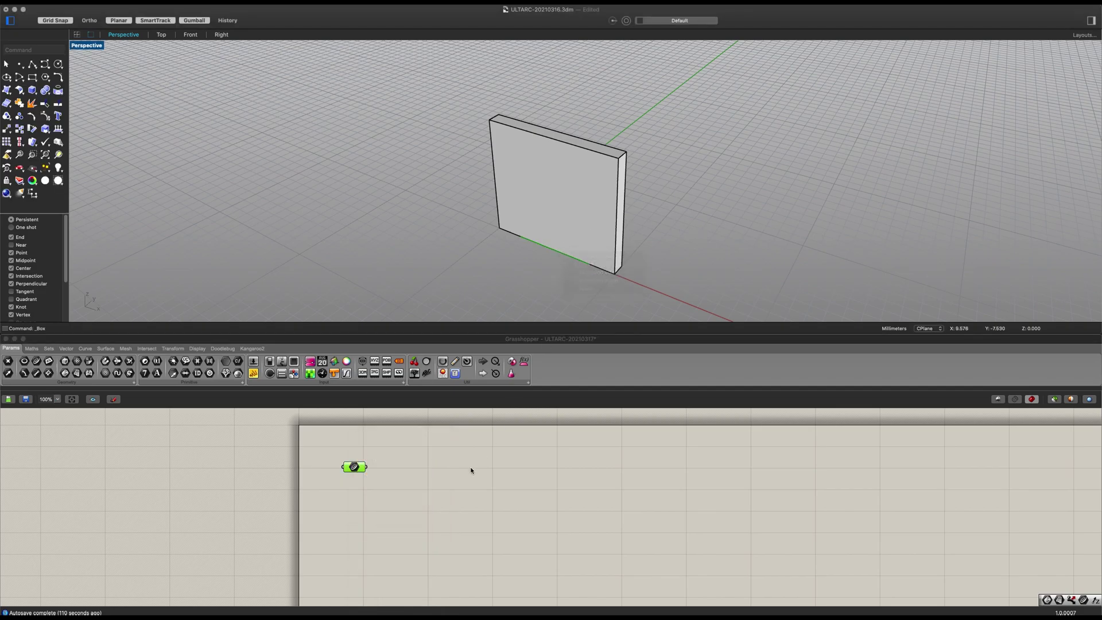
Add a Brep parameter referencing the wall box and place it below the Curve parameter.
double_click(456, 507)
text(brep)
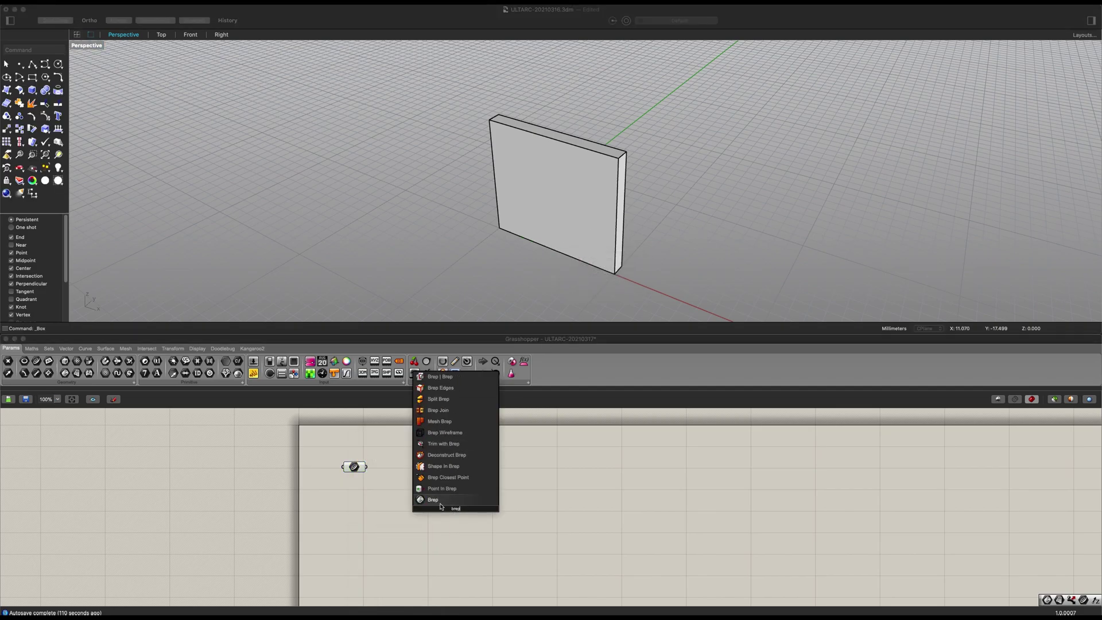
click(432, 488)
right_click(450, 509)
click(487, 547)
click(570, 188)
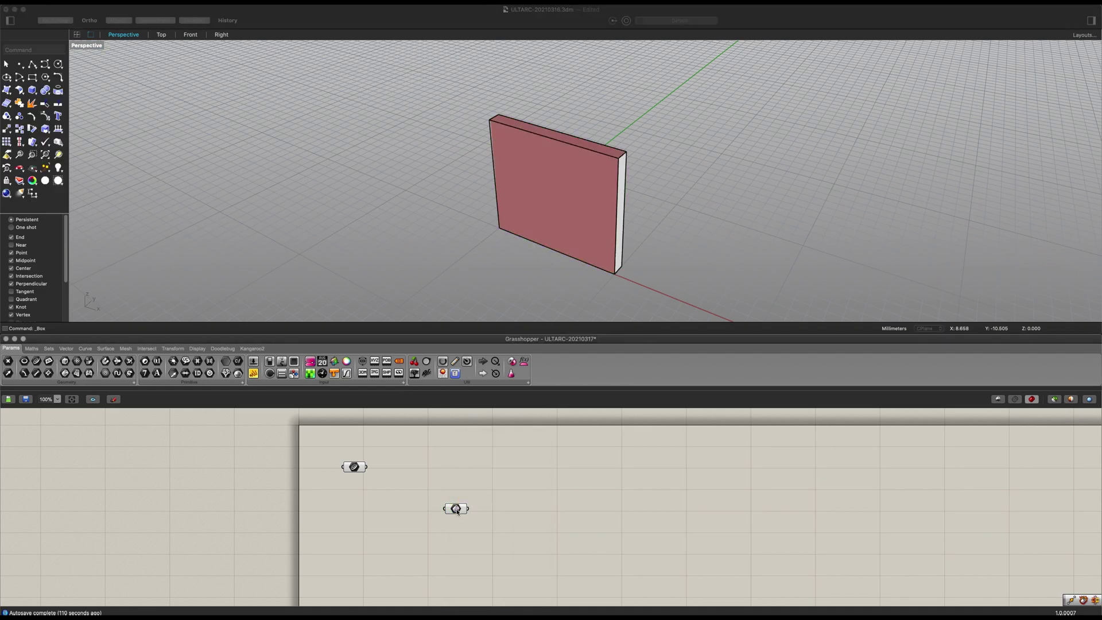
drag(457, 510, 363, 566)
Add a Move component and feed the Curve parameter into its Geometry input.
drag(357, 469, 420, 488)
scroll(459, 488, up, 3)
double_click(461, 477)
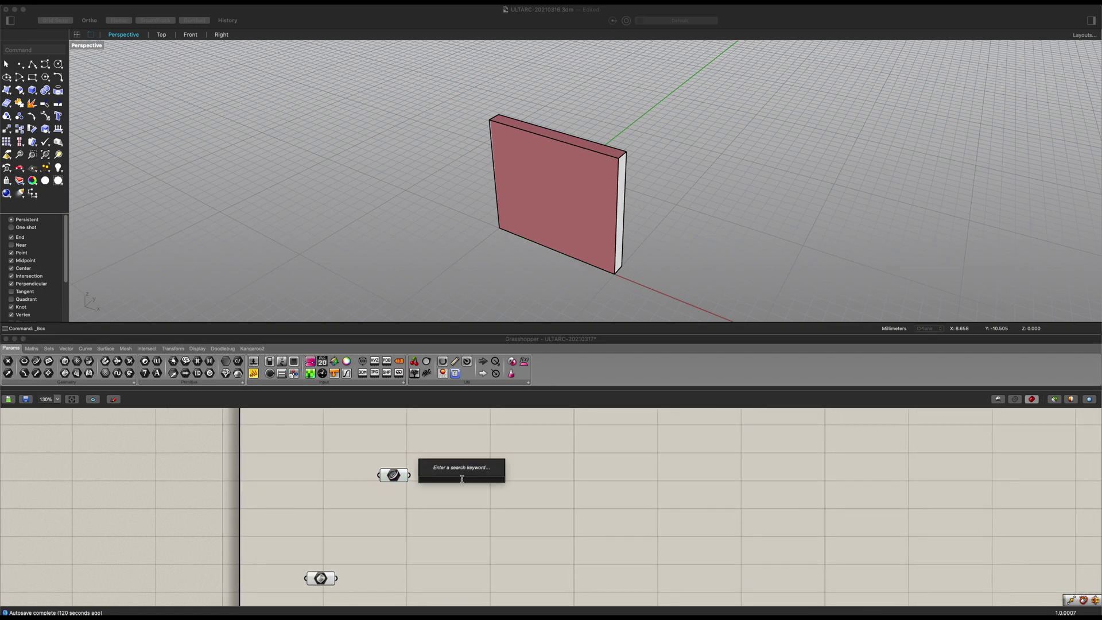
text(move)
key(Return)
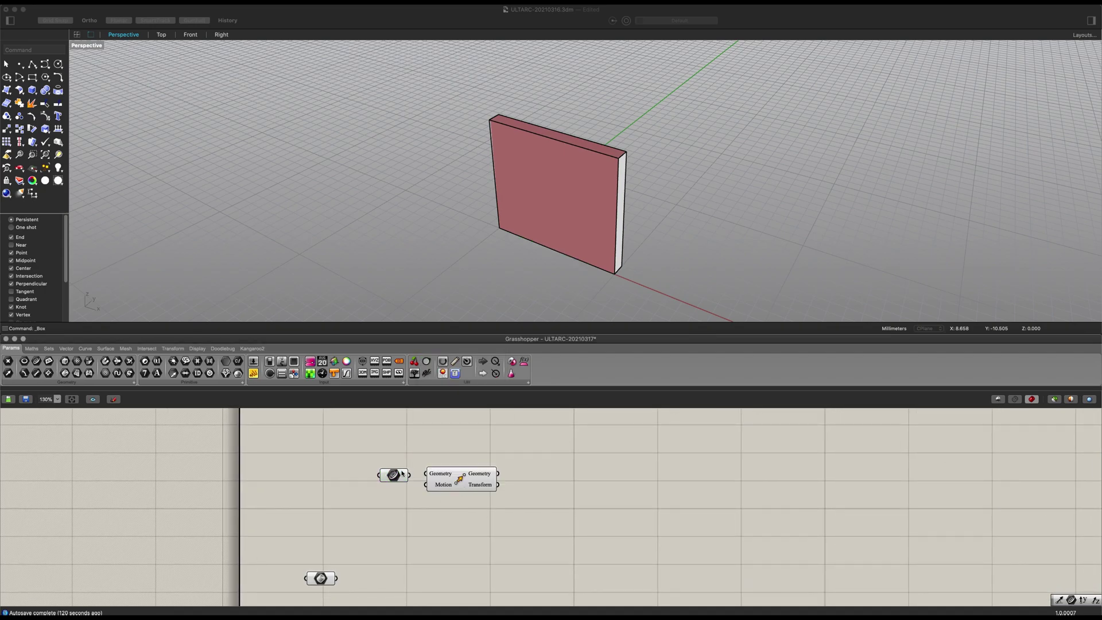
drag(409, 474, 581, 469)
Add a Unit Z component and connect its Unit vector to the Move component's Motion input.
double_click(493, 517)
text(z)
key(Return)
drag(527, 518, 547, 476)
click(473, 517)
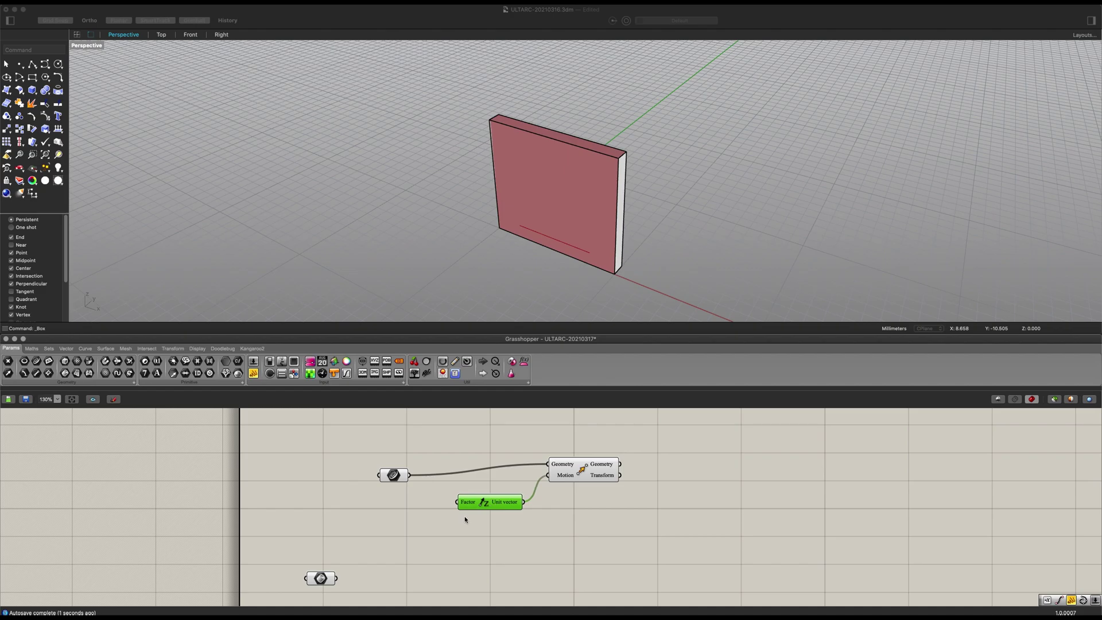
Add a number slider with a maximum of 10, connect it to the Unit Z Factor, and set it to 4.
right_drag(348, 515, 415, 523)
double_click(415, 522)
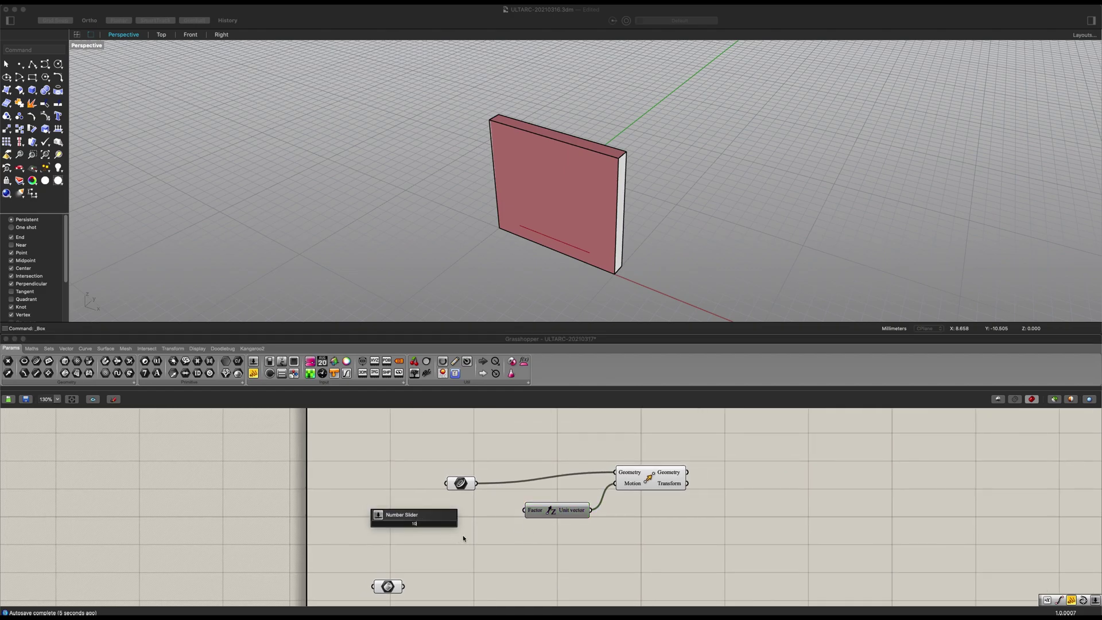
text(10)
key(Return)
drag(467, 524, 525, 510)
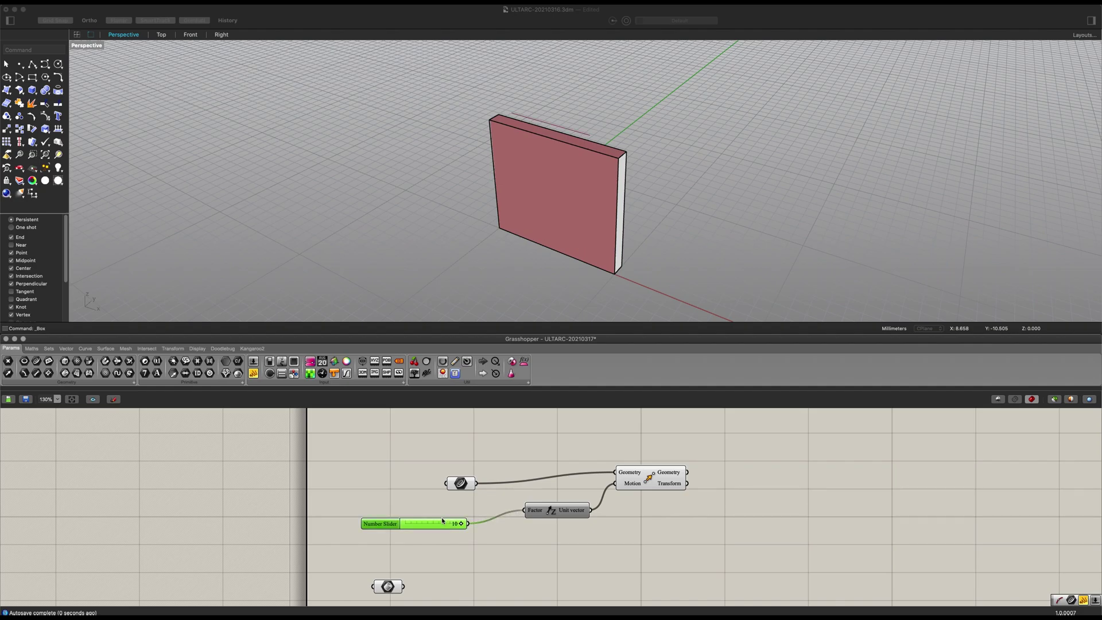
mouse_move(446, 519)
mouse_down()
mouse_move(491, 512)
mouse_move(467, 514)
mouse_up()
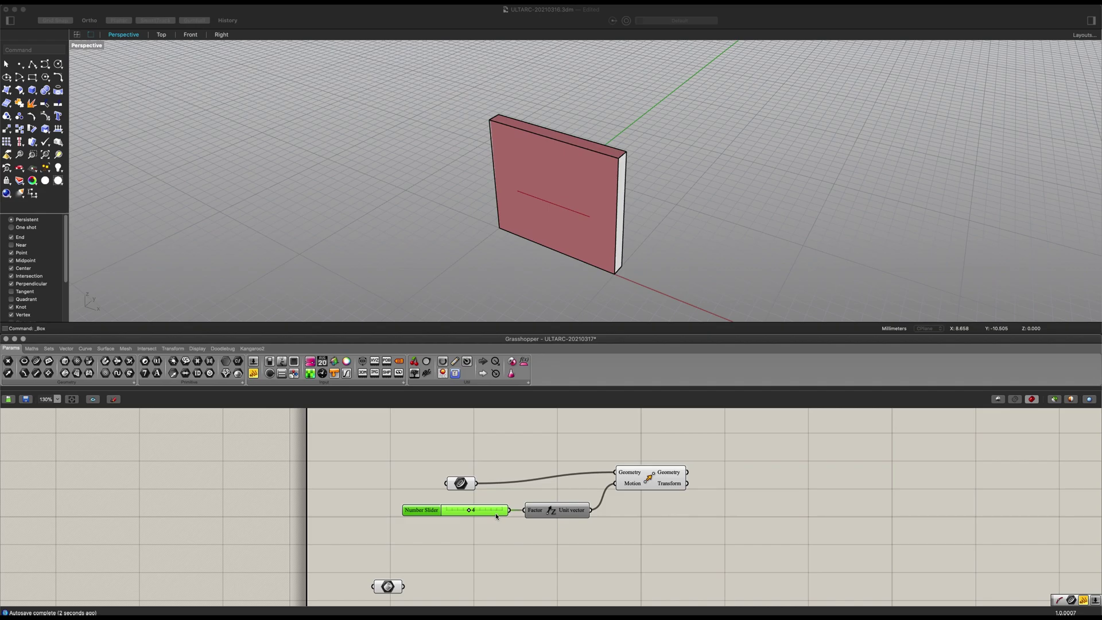
Add a curve Midpoint component and feed the moved geometry into its Curve input.
right_drag(642, 484, 530, 475)
click(529, 475)
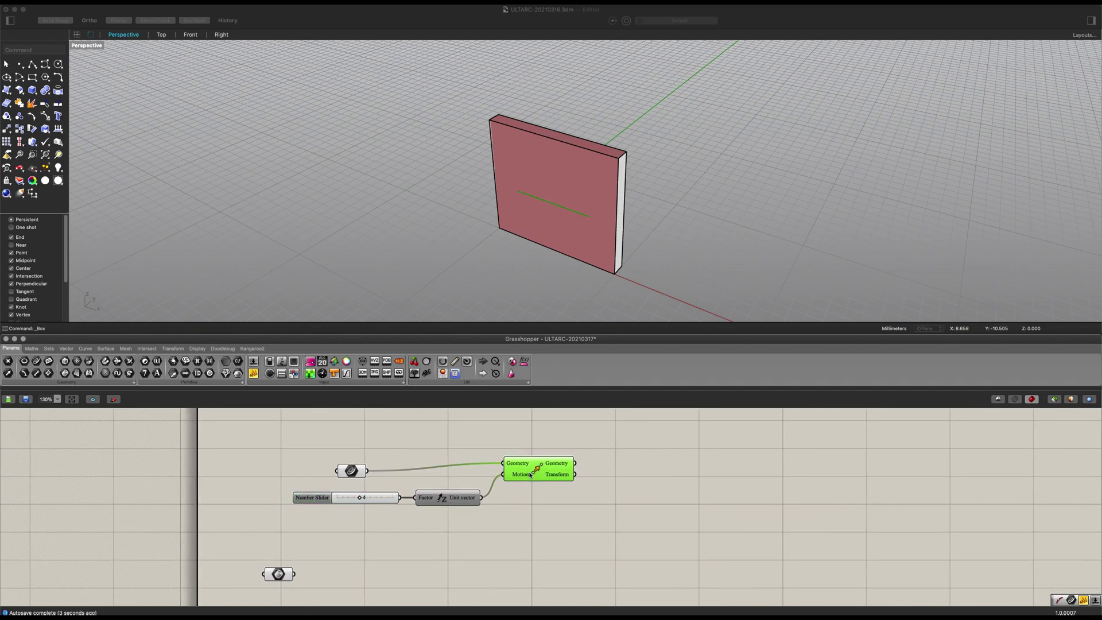
double_click(612, 504)
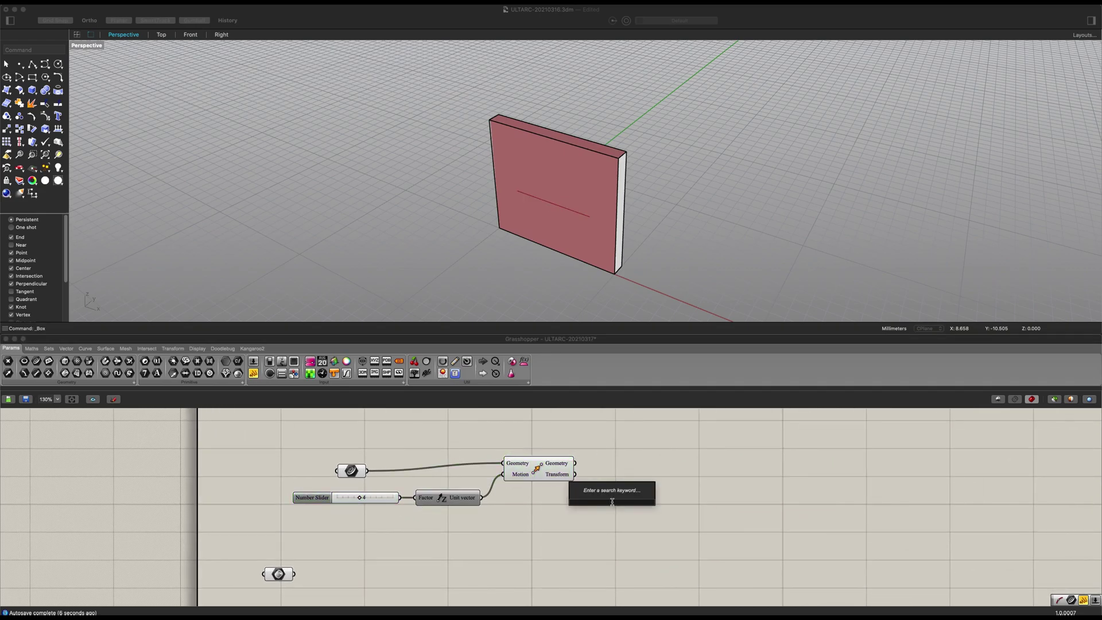
text(mid)
key(Return)
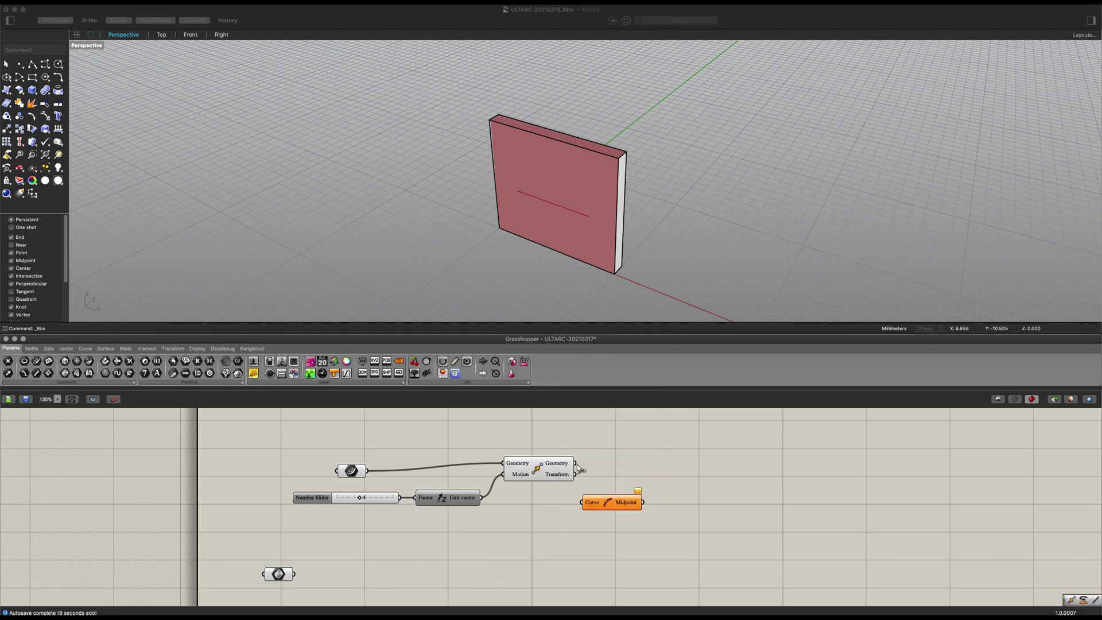
drag(575, 463, 636, 463)
Extrude the base curve along the Unit Z vector with an Extrude component, and group the base-height components.
double_click(629, 546)
text(ext)
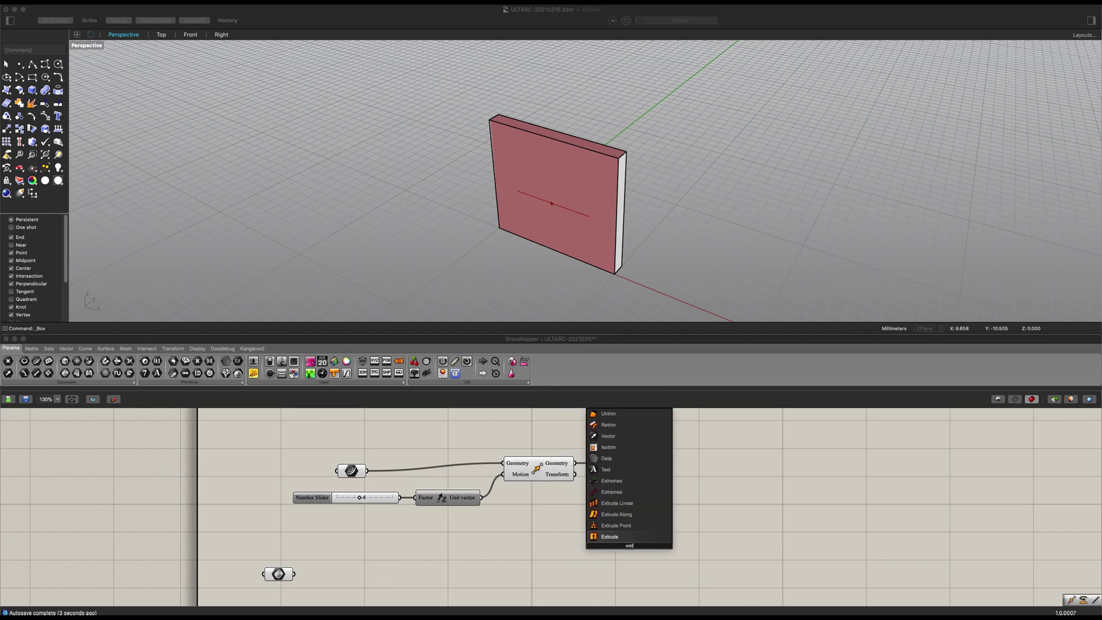
click(630, 538)
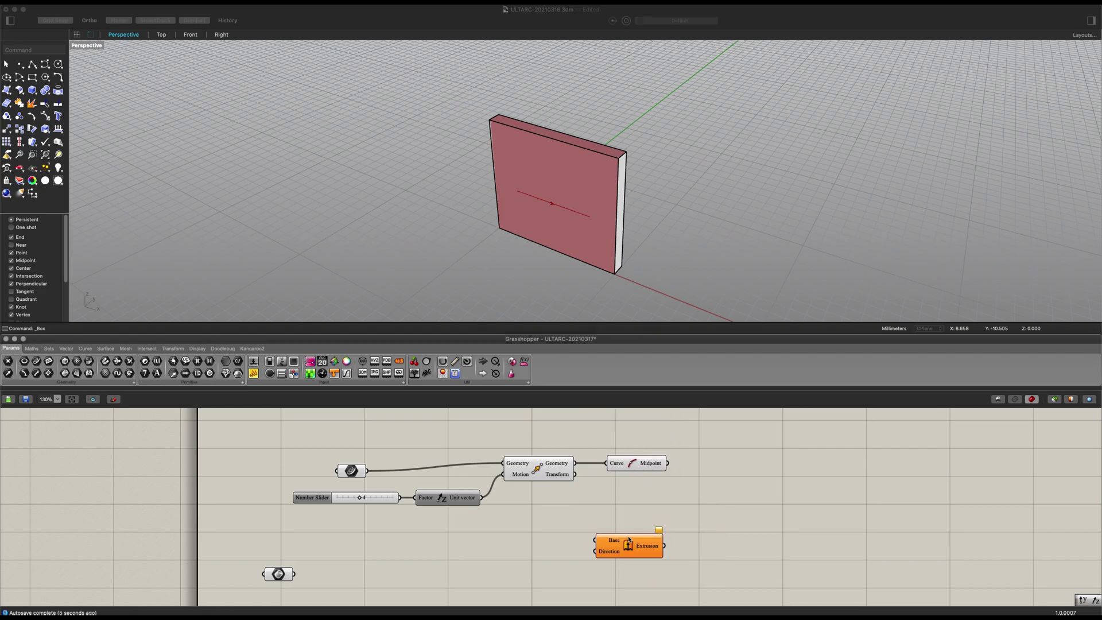
drag(630, 542, 633, 514)
drag(370, 473, 591, 508)
drag(480, 498, 641, 511)
drag(725, 547, 290, 437)
key(ctrl+g)
Add a Deconstruct Brep component and feed it from the wall's Brep parameter.
scroll(463, 484, up, 2)
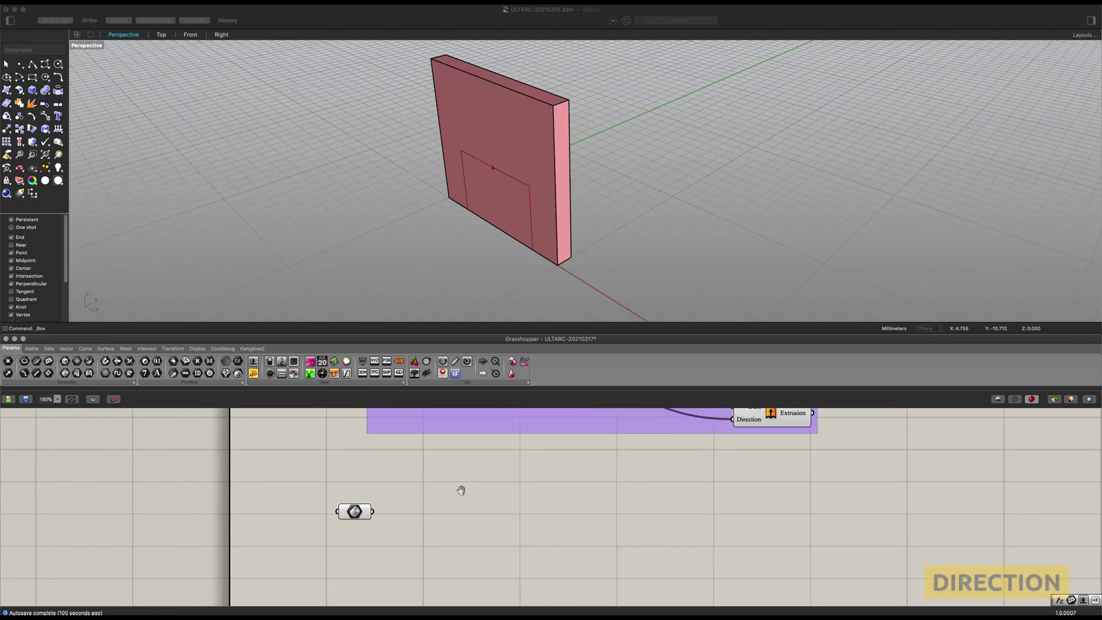
click(363, 513)
double_click(504, 511)
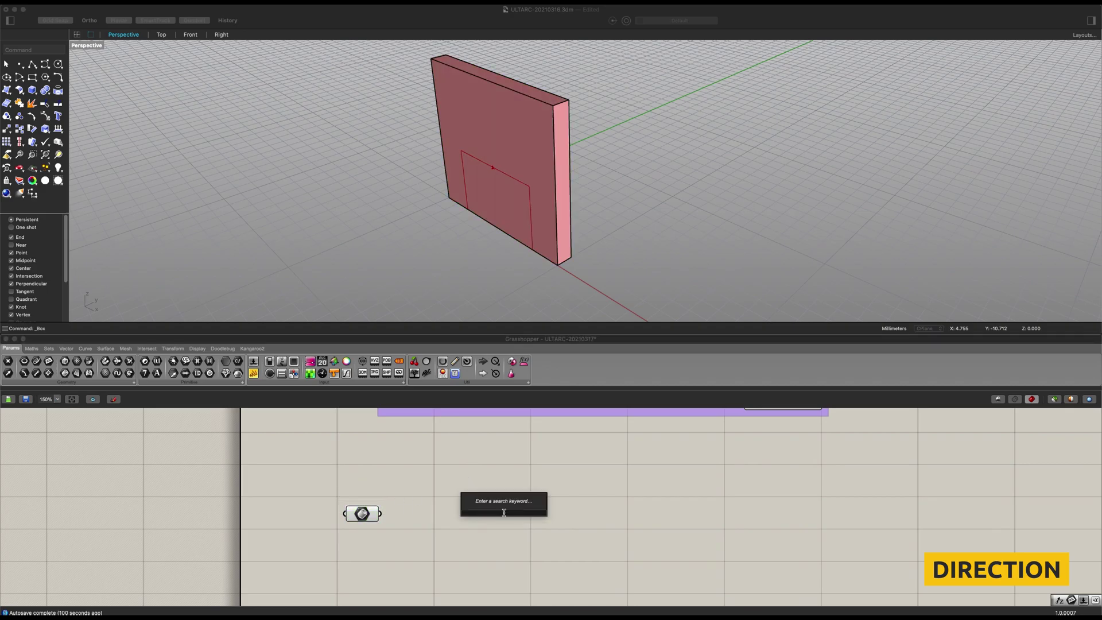
text(decons)
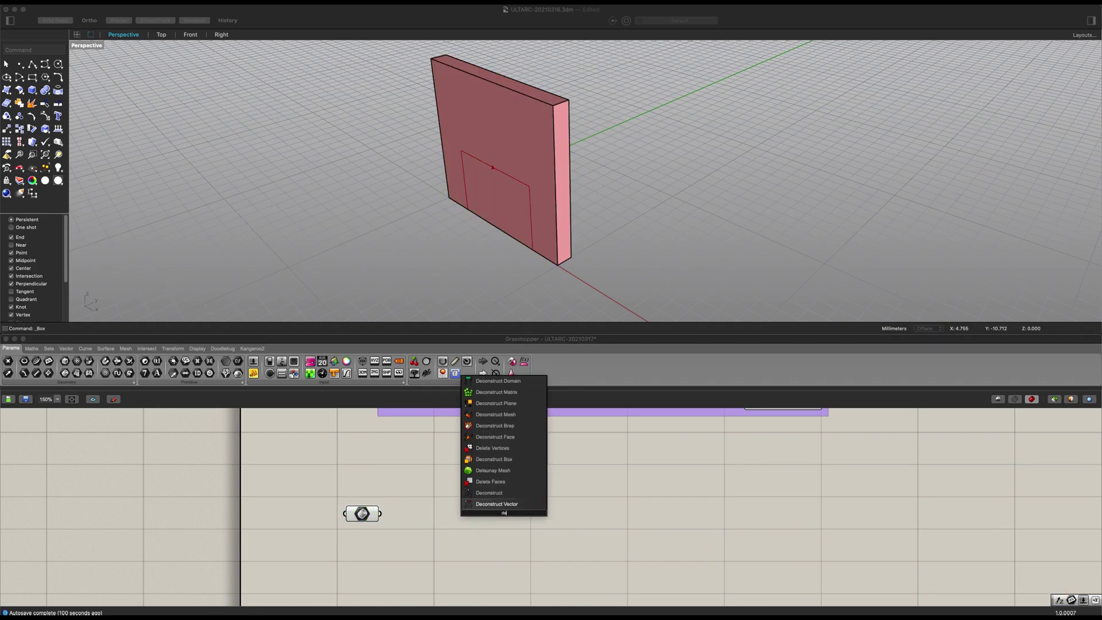
key(Up)
key(Up)
key(Return)
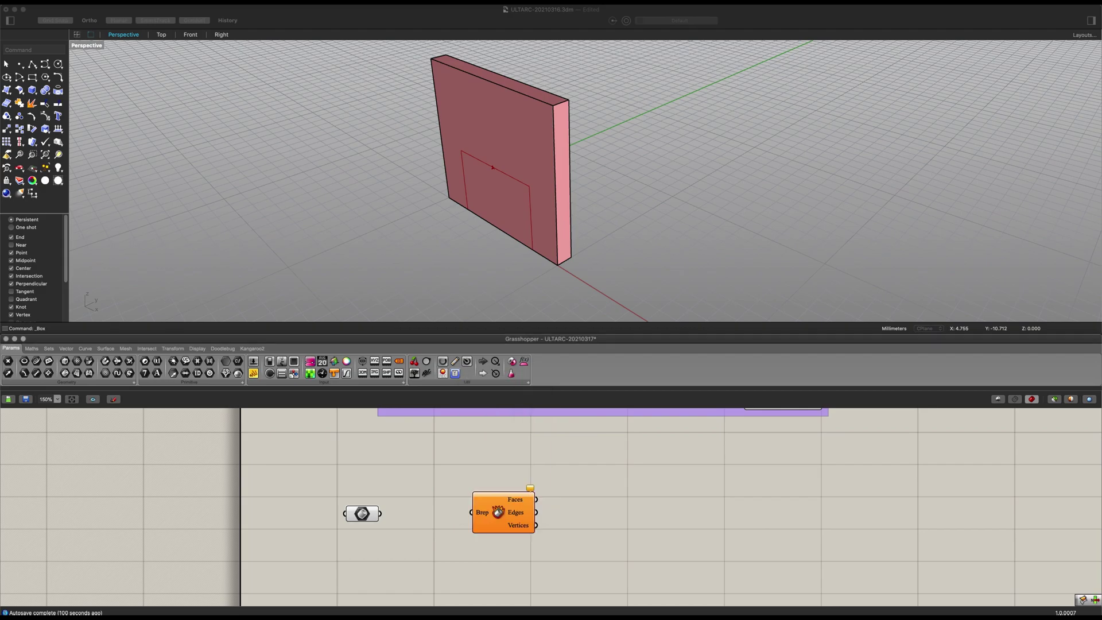
drag(383, 513, 463, 476)
Add a List Item component and connect the Deconstruct Brep Edges output to its List input.
double_click(582, 504)
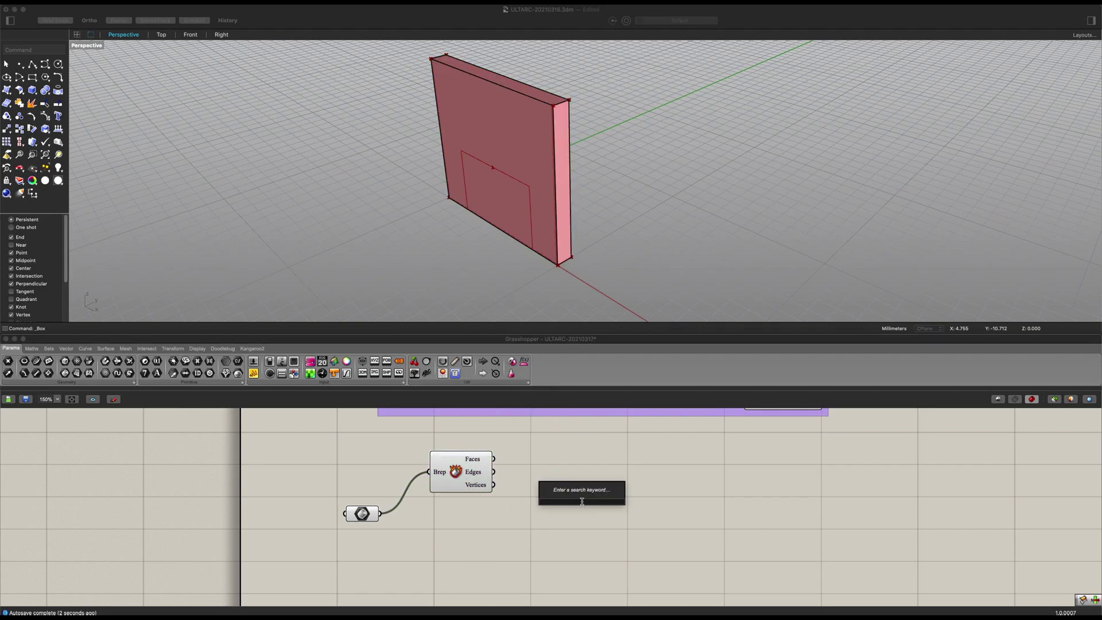
text(list)
key(Up)
key(Up)
key(Up)
key(Up)
key(Up)
key(Up)
key(Up)
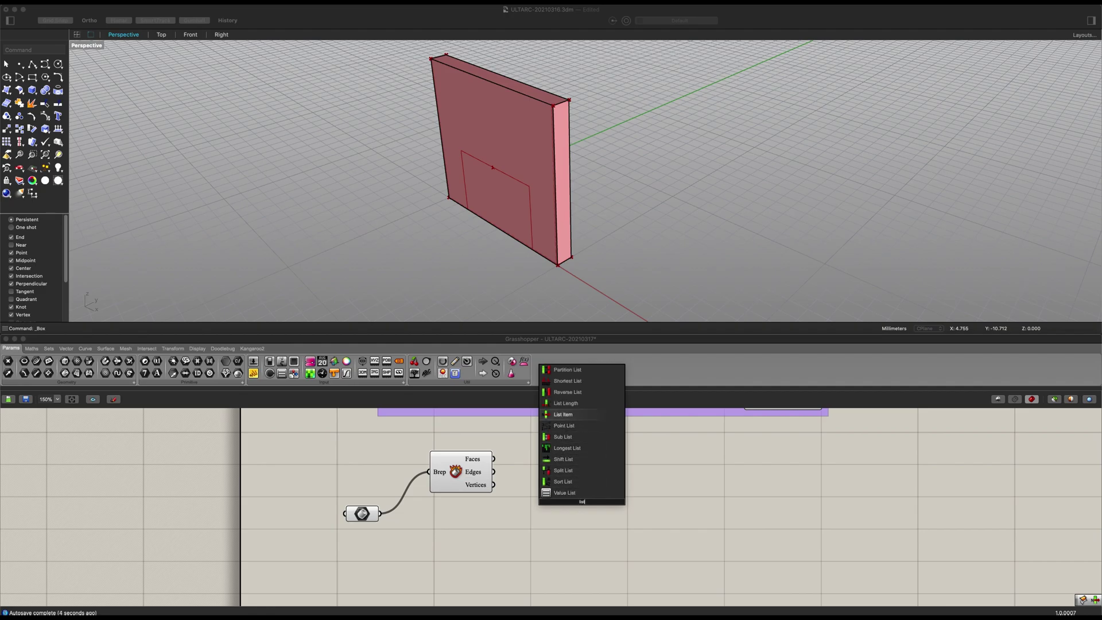
key(Return)
drag(495, 473, 593, 519)
Add a number slider with a maximum of 10 to the List Item Index and set it to 4 to pick the depth edge.
double_click(466, 547)
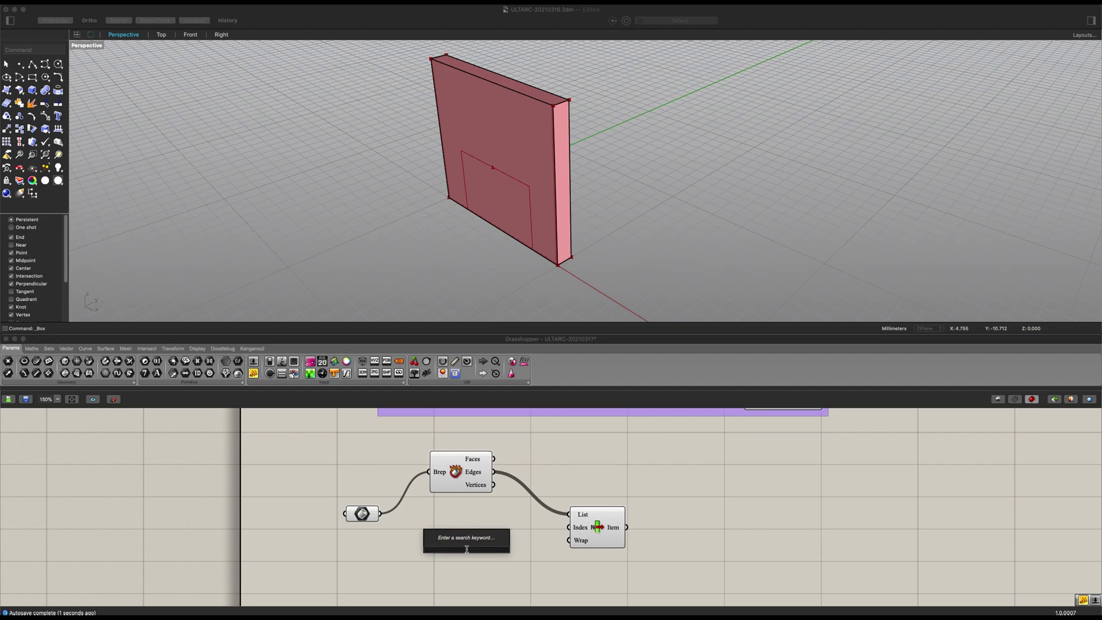
text(10)
key(Return)
mouse_move(564, 528)
mouse_down()
mouse_move(547, 529)
mouse_move(568, 528)
mouse_up()
click(600, 531)
scroll(601, 240, up, 5)
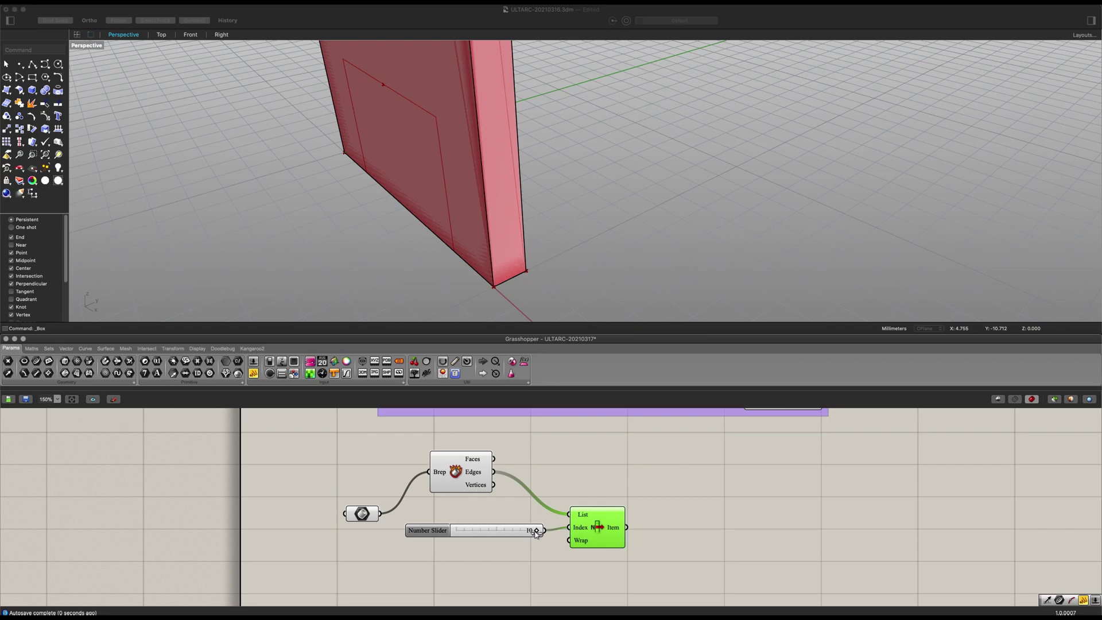
drag(535, 533, 489, 535)
Add a Line SDL component with the brep Vertices as Start and the selected edge as both Direction and Length.
scroll(572, 455, down, 2)
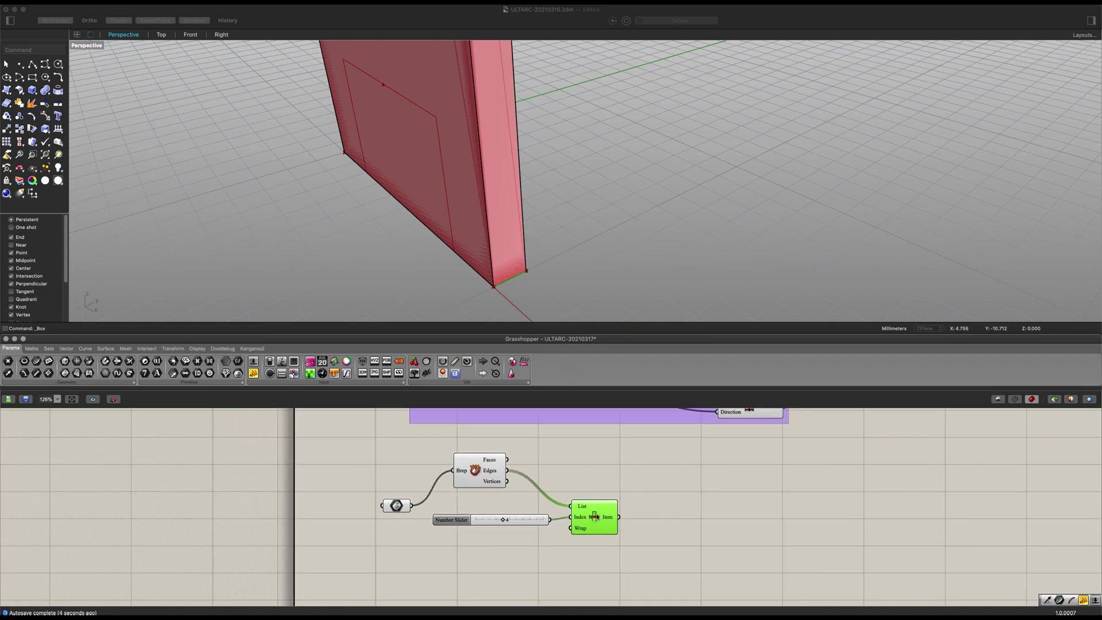
right_drag(607, 521, 552, 522)
click(649, 515)
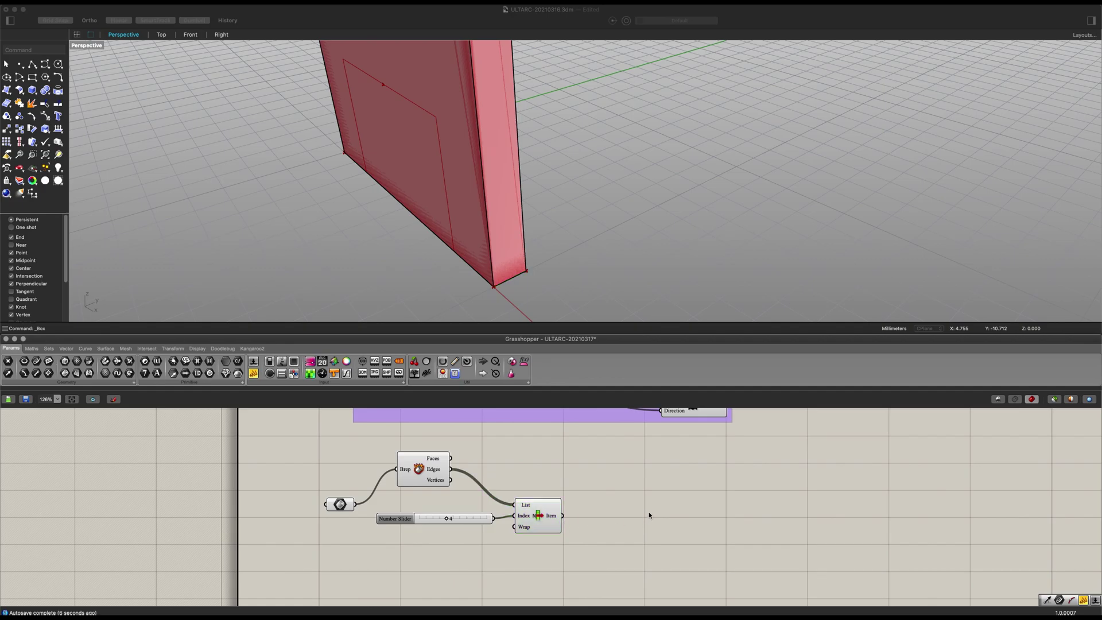
double_click(649, 512)
text(sdl)
key(Return)
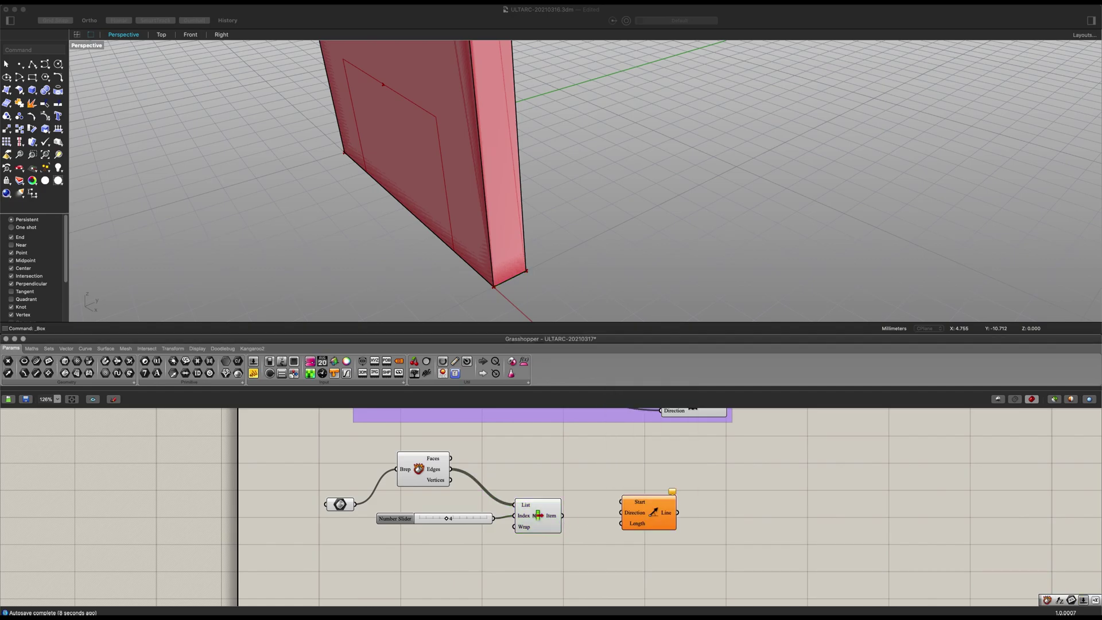
drag(649, 513, 636, 499)
scroll(591, 508, up, 1)
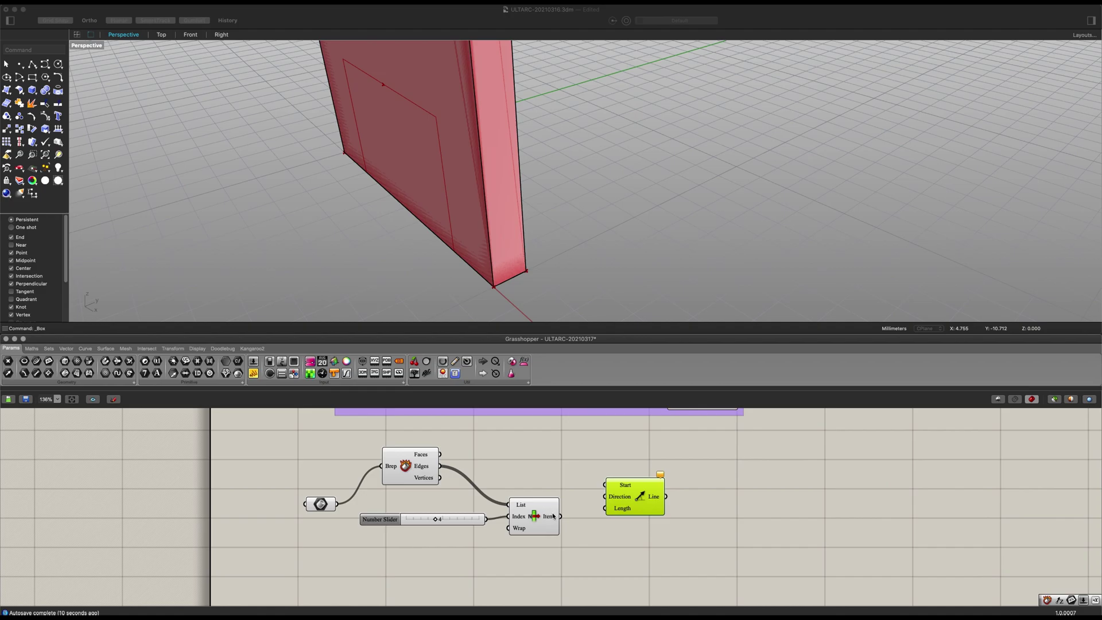
drag(561, 516, 605, 508)
drag(440, 478, 647, 495)
click(622, 533)
Move the Brep parameter lower beside the slider and group all the direction components.
drag(307, 510, 283, 557)
click(408, 553)
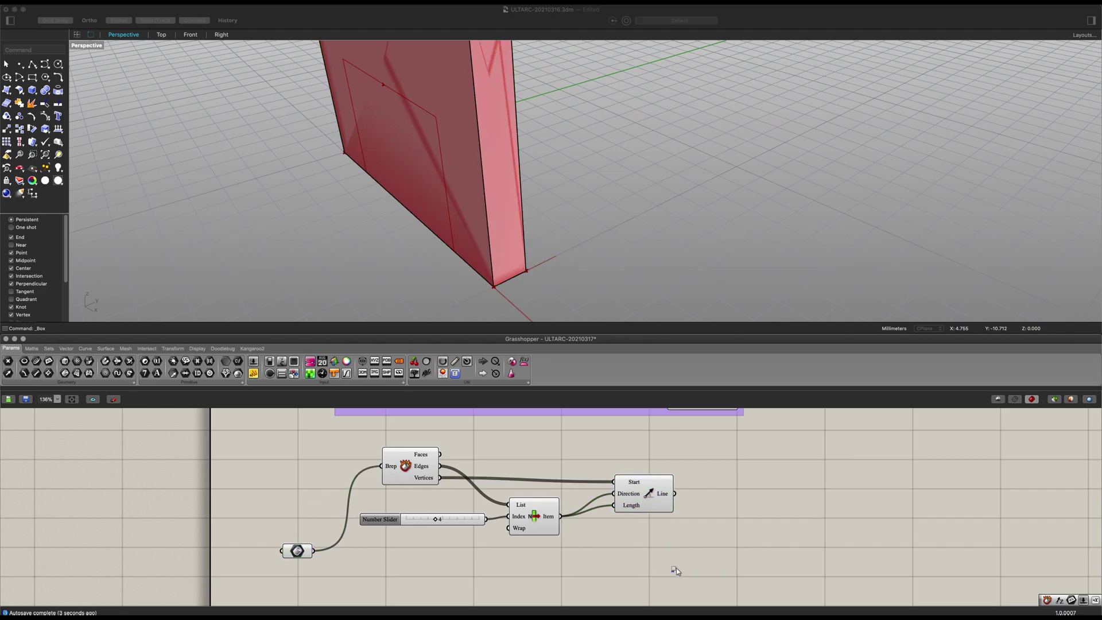
drag(671, 571, 244, 451)
key(ctrl+g)
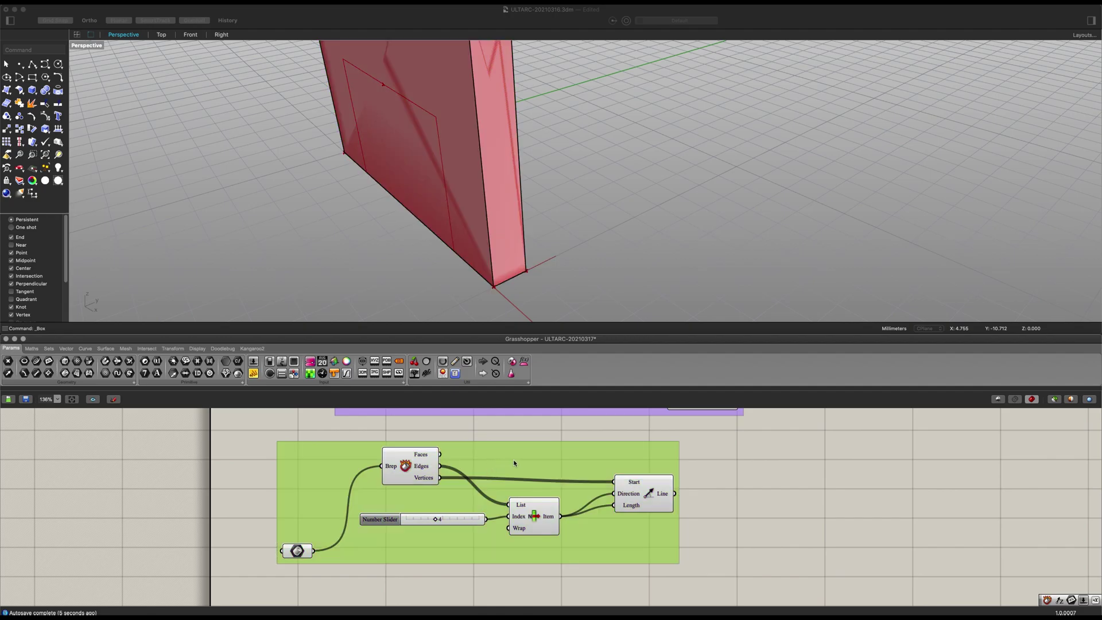
Name the green group containing the Deconstruct Brep and Line SDL components Direction.
right_drag(516, 464, 594, 480)
right_click(576, 475)
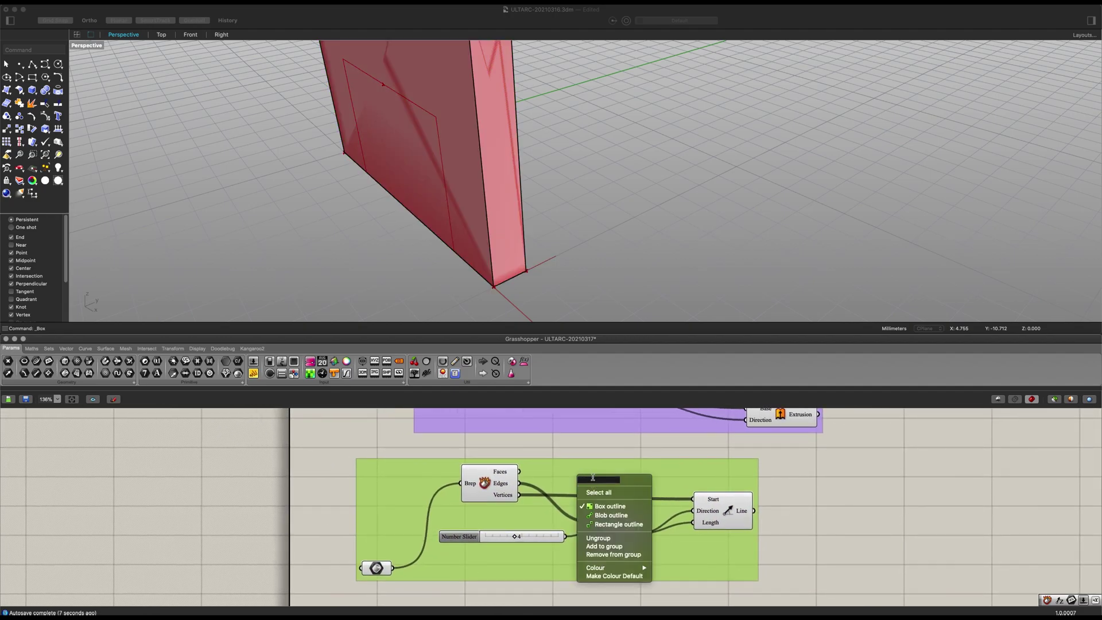
text(Direction)
key(Return)
drag(591, 477, 682, 488)
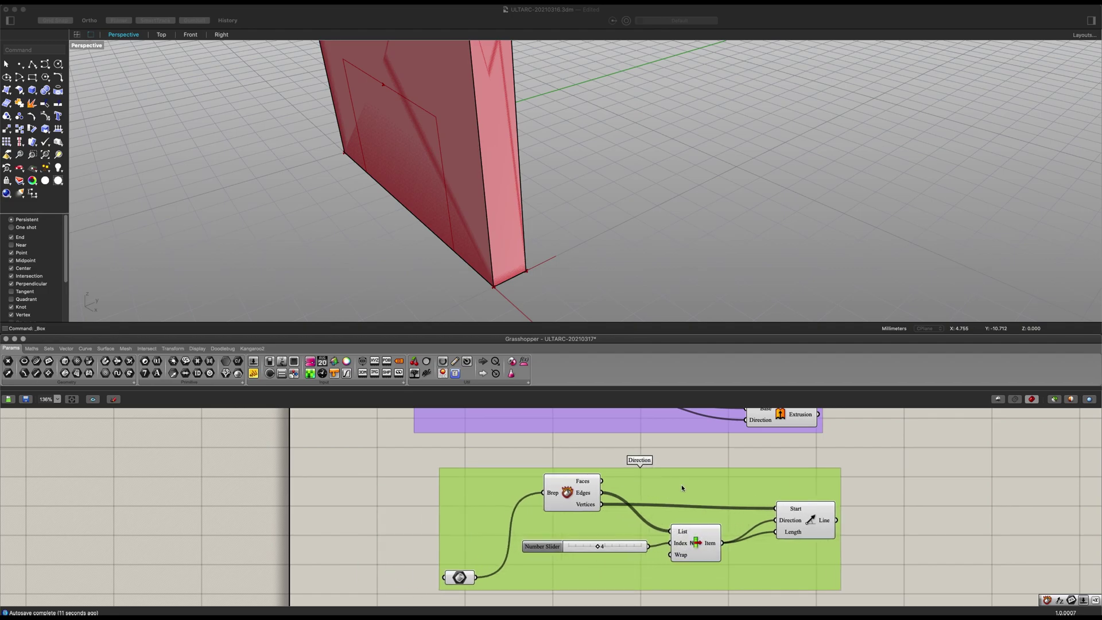
click(922, 499)
Add an End Points component and connect the moved Geometry output of the Arch Base Height group to its Curve input.
scroll(745, 511, down, 5)
double_click(587, 477)
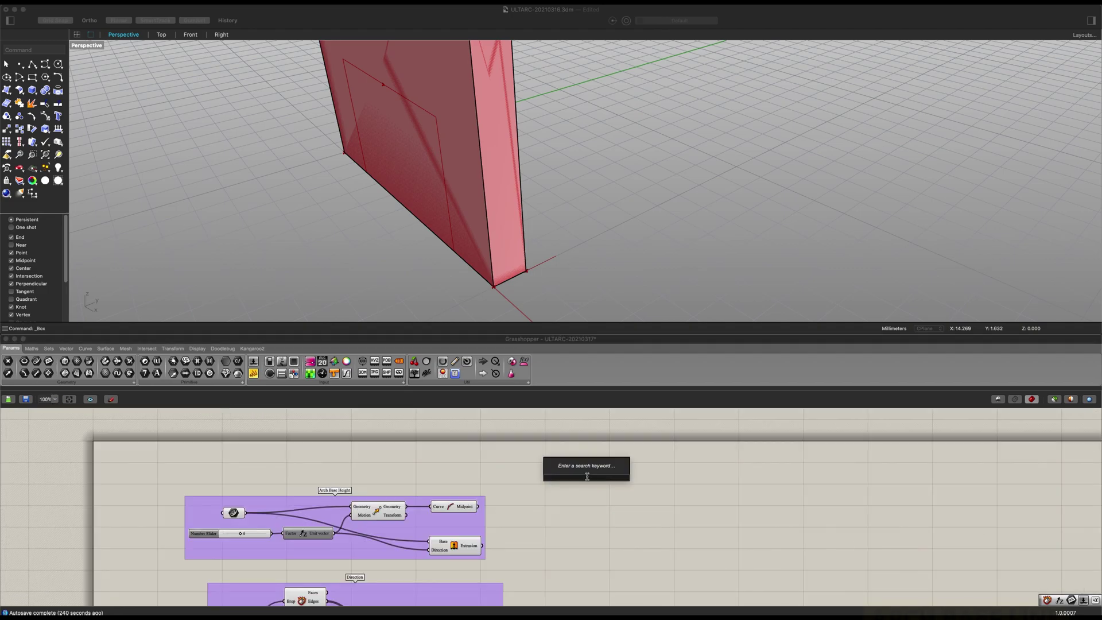
text(endpoin)
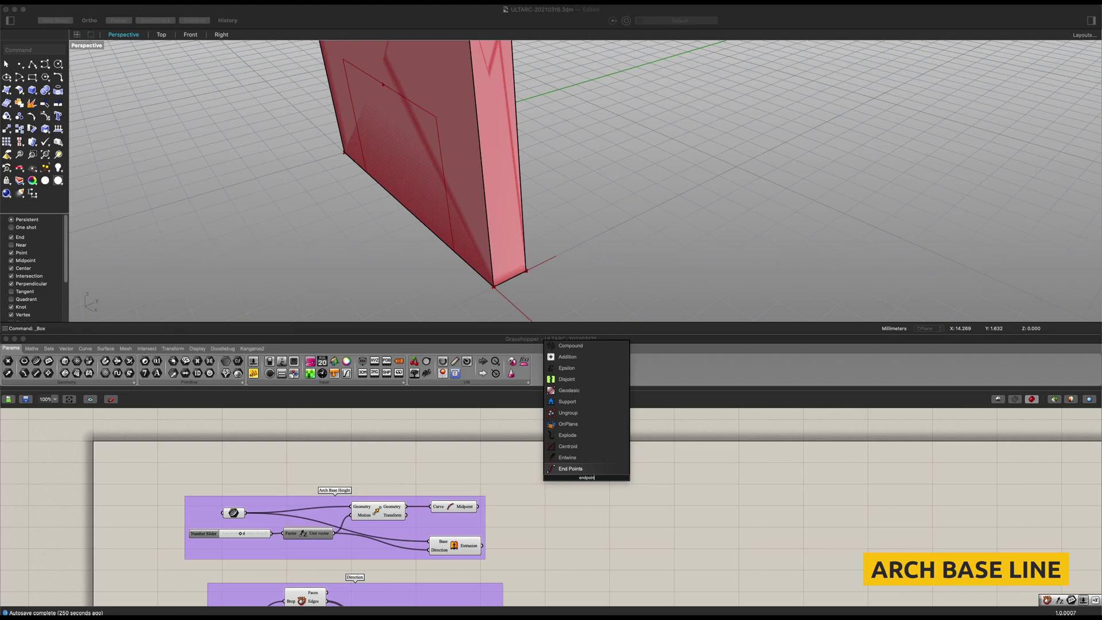
key(Return)
scroll(571, 503, up, 2)
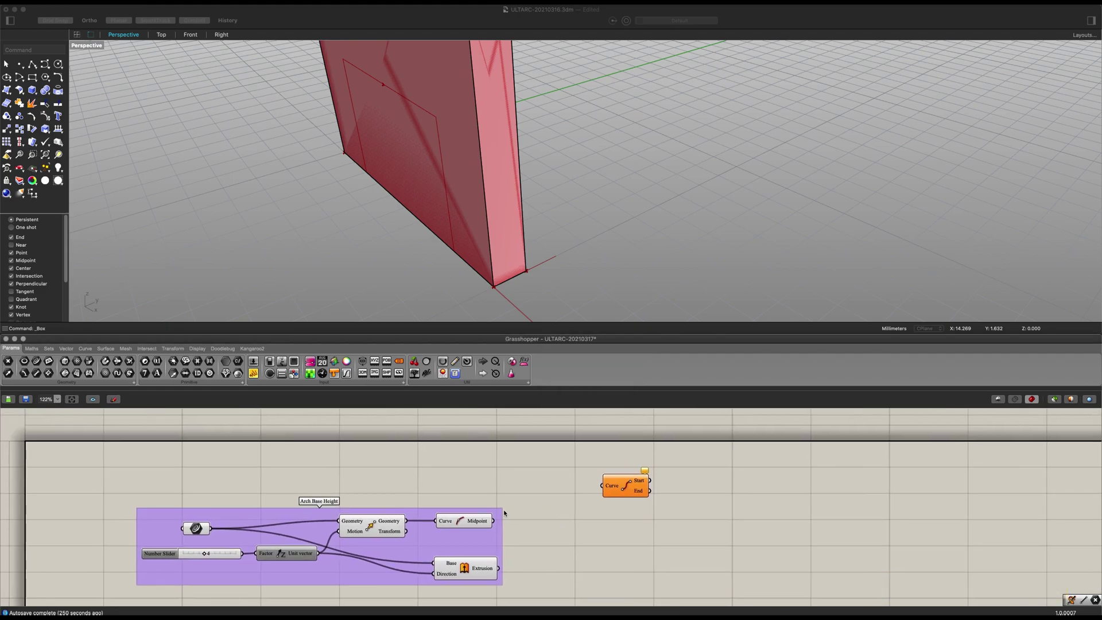
drag(483, 476, 617, 454)
Add a Line component beside End Points and connect the Start output to its Start Point input.
double_click(688, 485)
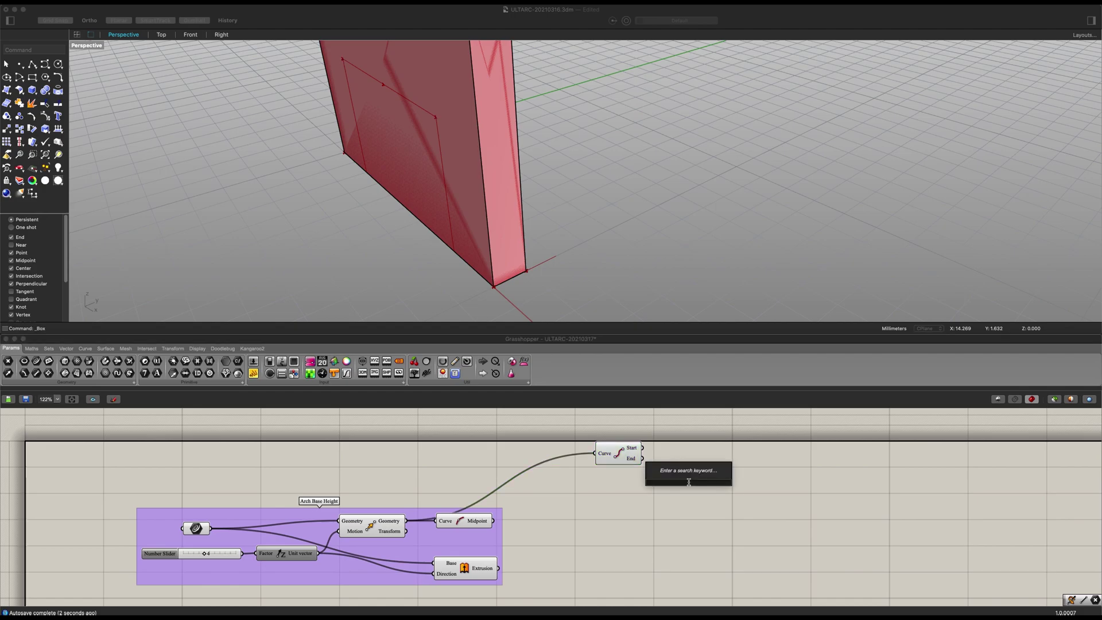
text(line)
key(Return)
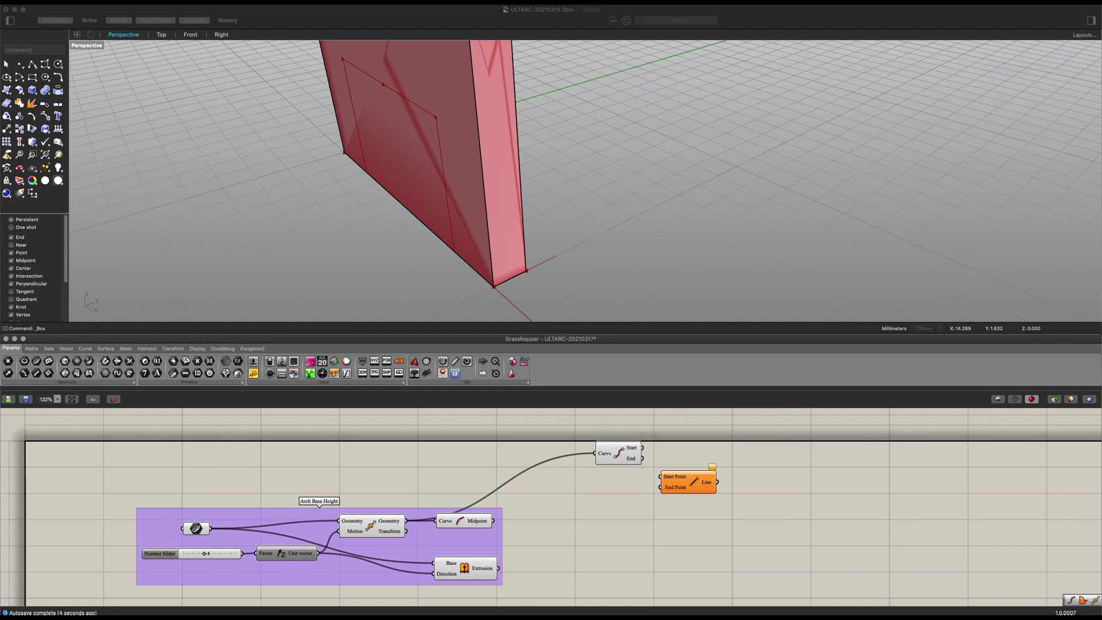
drag(677, 486, 775, 479)
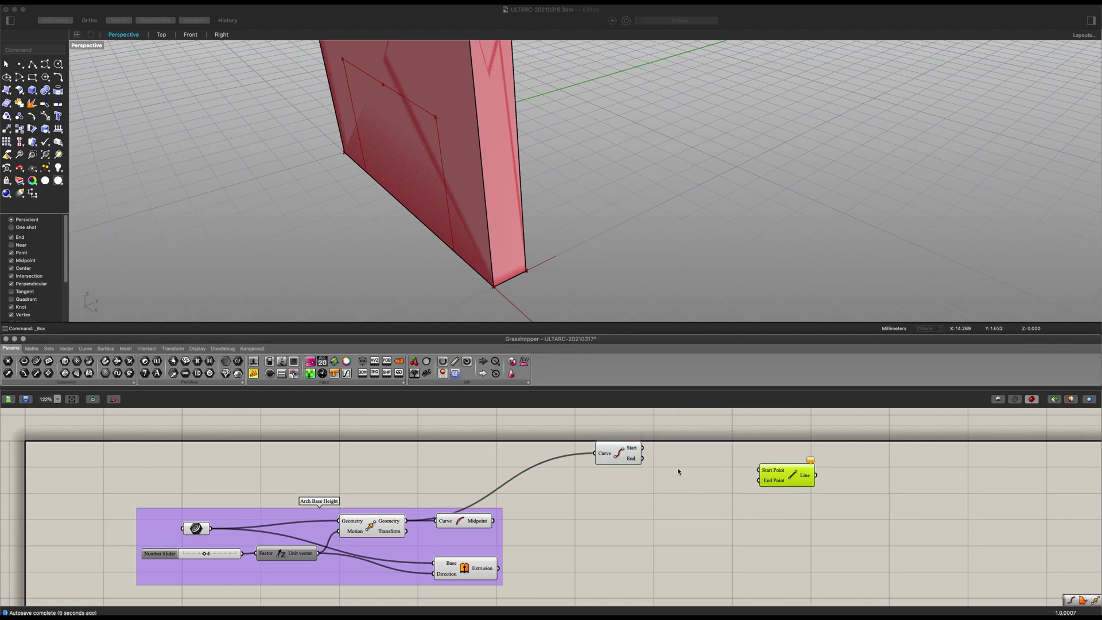
drag(646, 451, 812, 473)
right_drag(625, 208, 653, 215)
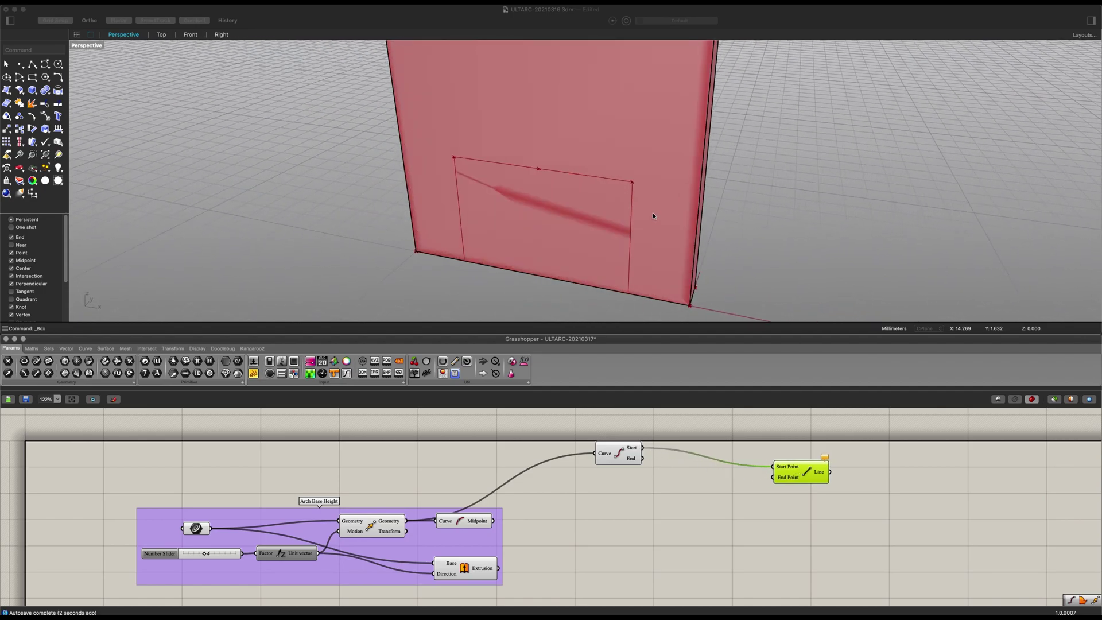
Add a Rotate 3D component with End as Geometry and Midpoint as Center, feeding its Geometry output into the Line's End Point.
double_click(657, 510)
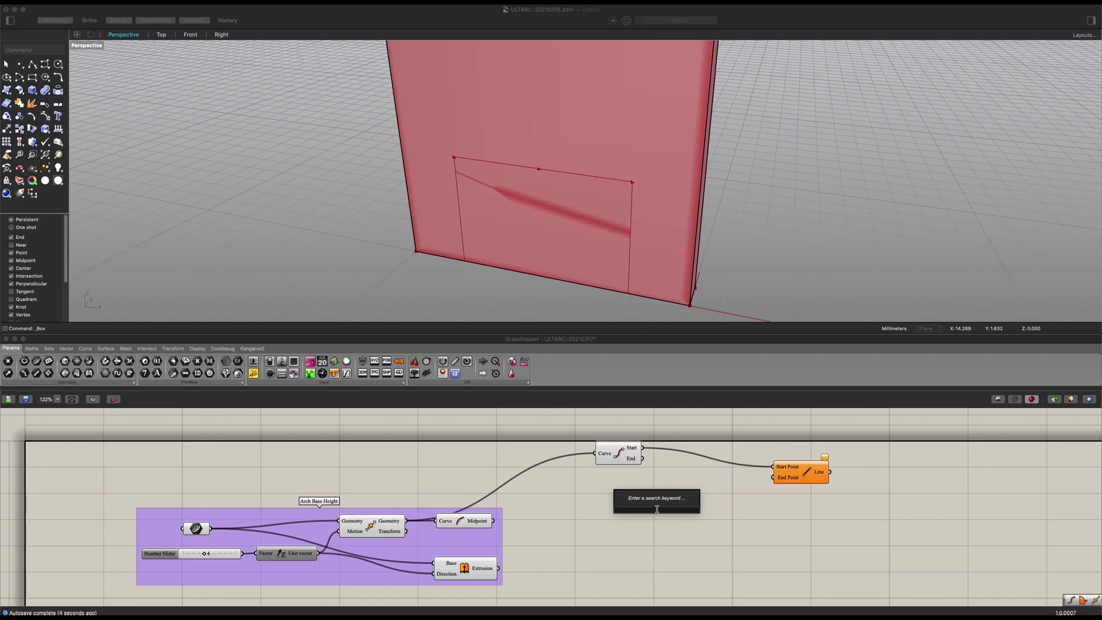
text(rota)
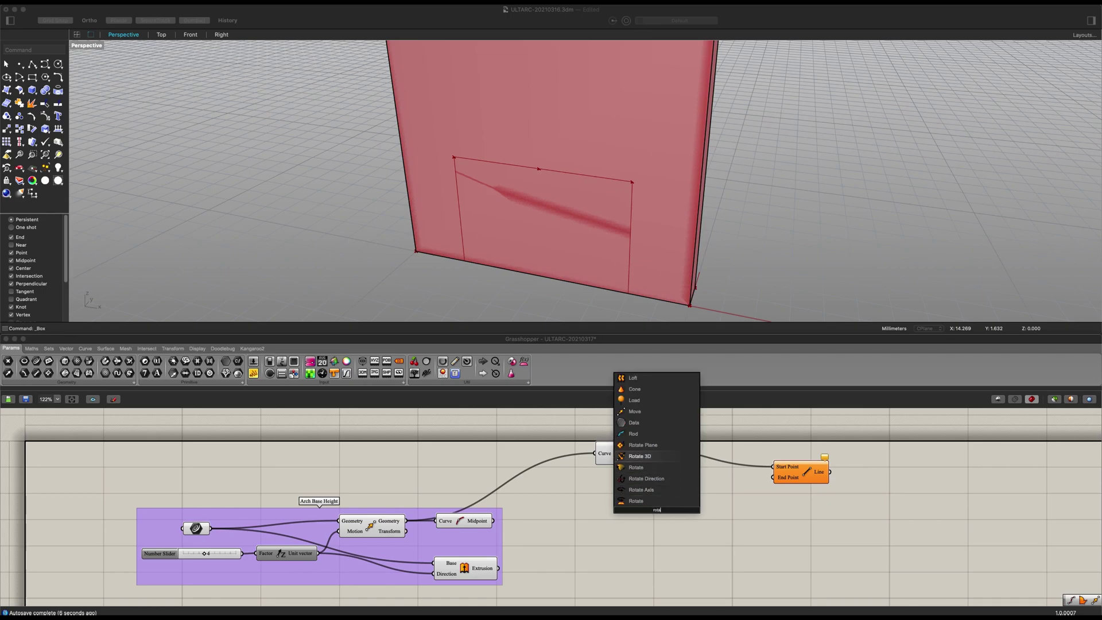
key(Return)
drag(650, 505, 679, 503)
drag(641, 459, 695, 501)
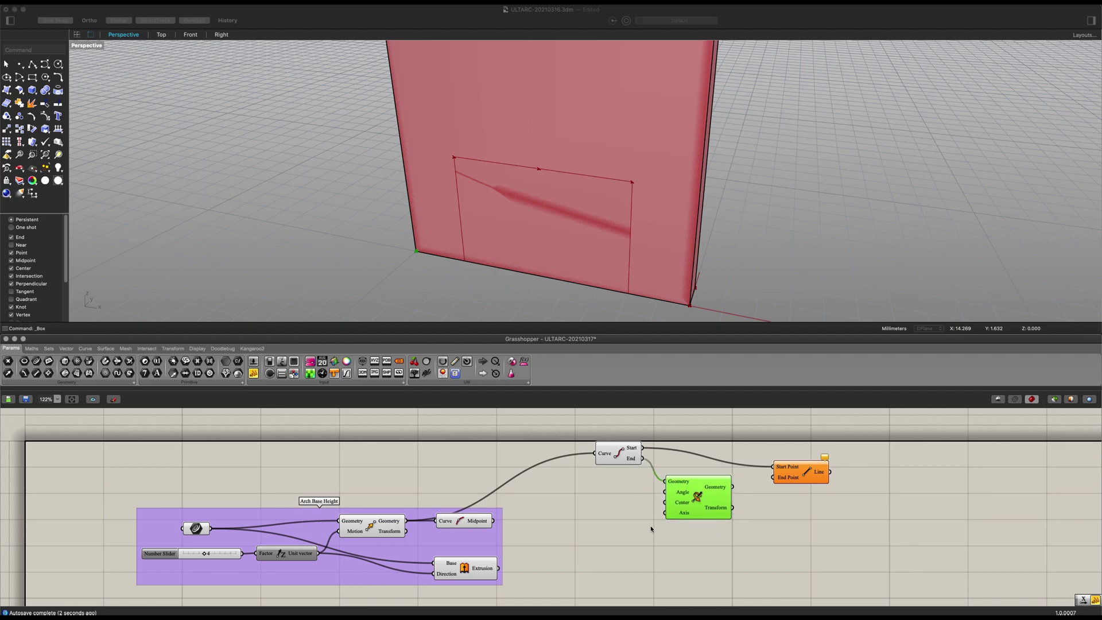
drag(494, 521, 664, 503)
drag(732, 486, 773, 477)
Connect the Direction group's Line output to the Axis input of Rotate 3D and select the resulting Line component to check it.
right_drag(755, 516, 709, 460)
scroll(636, 488, down, 1)
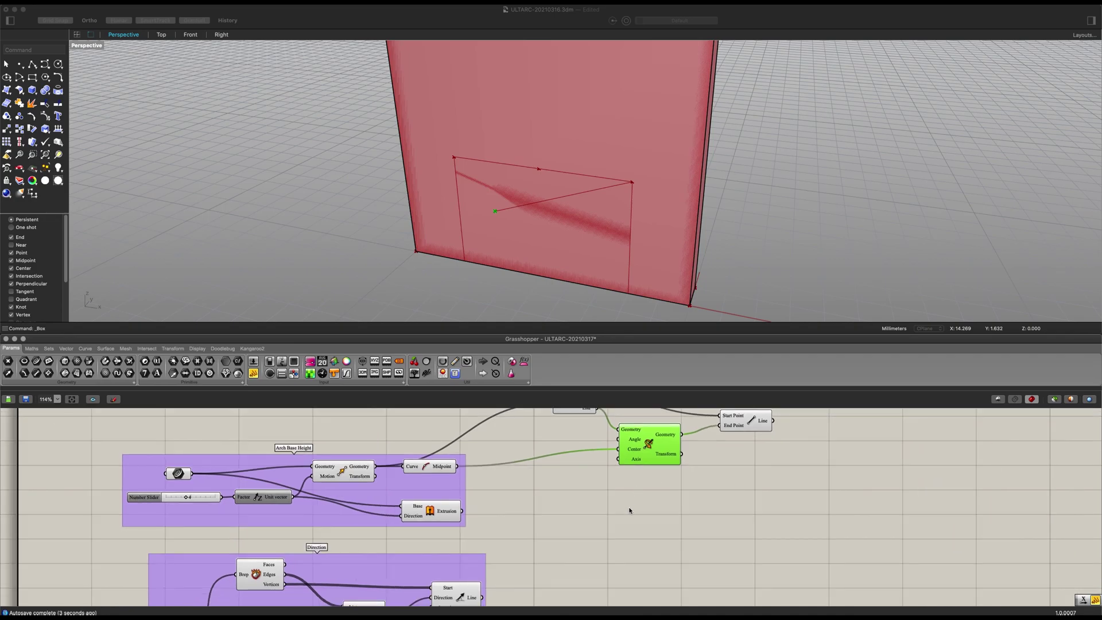
right_drag(630, 508, 595, 505)
drag(444, 597, 583, 456)
right_drag(667, 464, 598, 524)
click(641, 476)
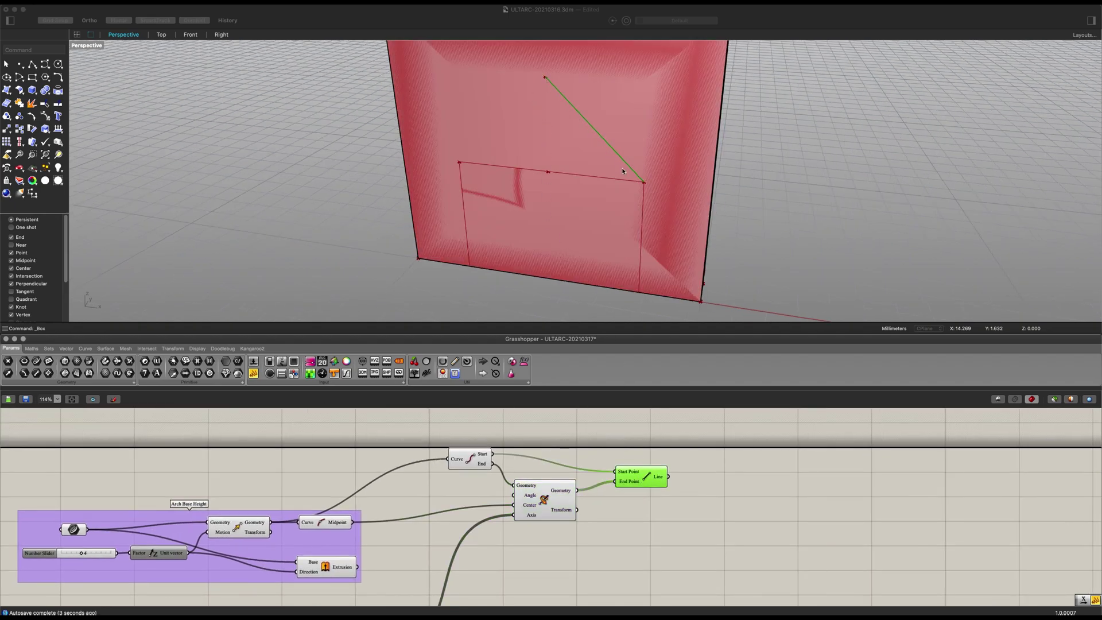
scroll(624, 175, down, 5)
click(688, 492)
right_drag(688, 492, 574, 491)
double_click(585, 488)
text(endpoi)
key(BackSpace)
key(BackSpace)
key(BackSpace)
key(BackSpace)
key(BackSpace)
key(BackSpace)
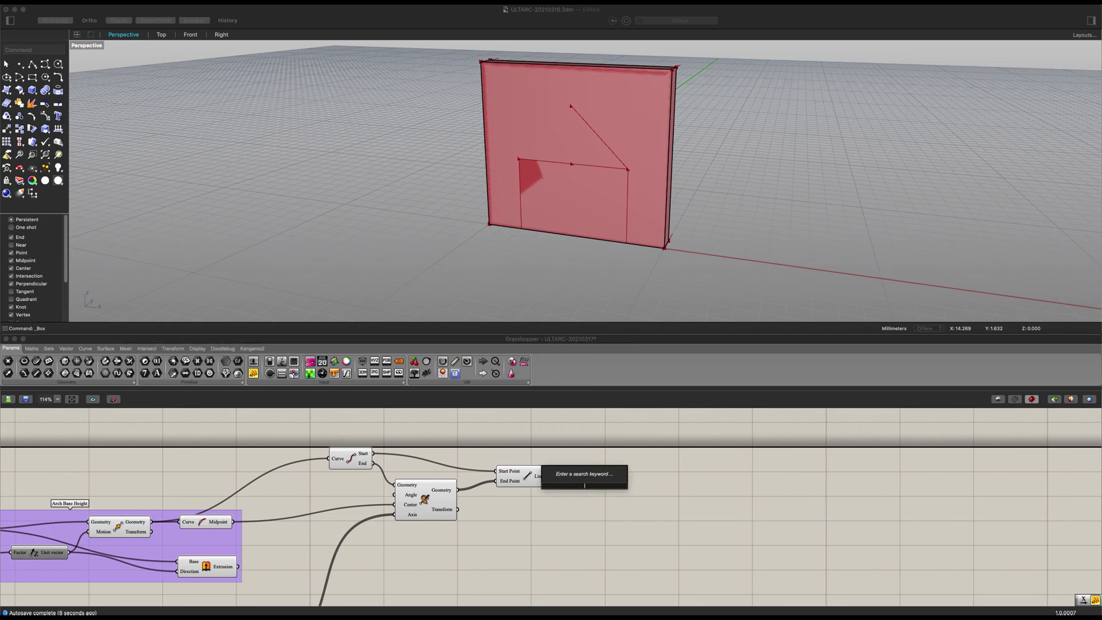
Add a Divide Curve component and connect the Line output to its Curve input.
text(divi)
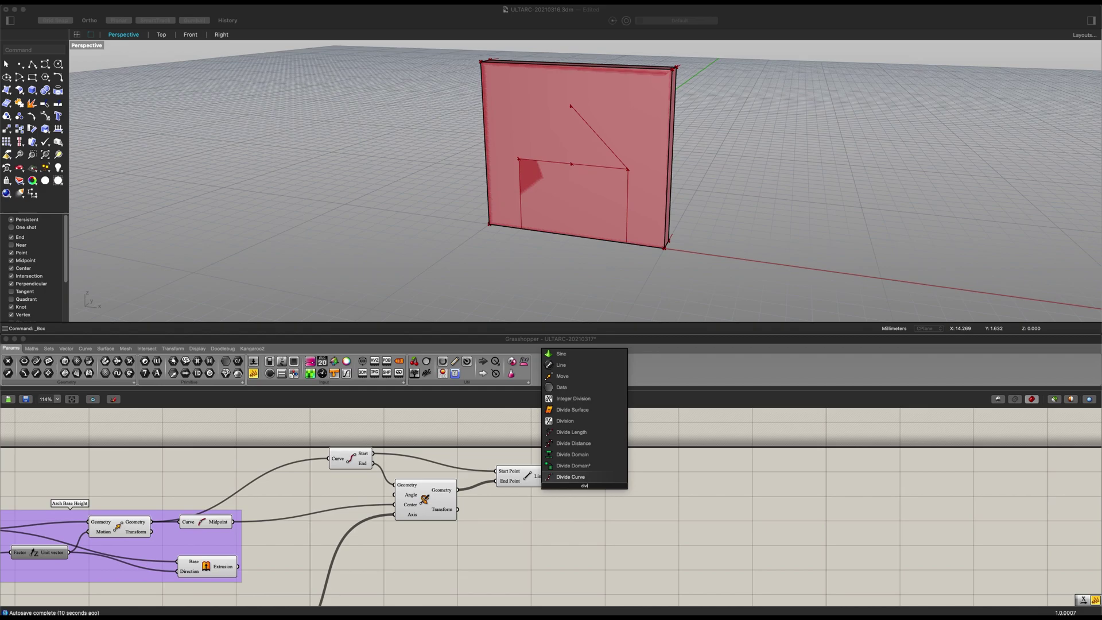
key(Return)
mouse_move(579, 482)
mouse_down()
mouse_move(591, 483)
mouse_move(569, 478)
mouse_up()
scroll(625, 80, up, 8)
scroll(591, 115, down, 3)
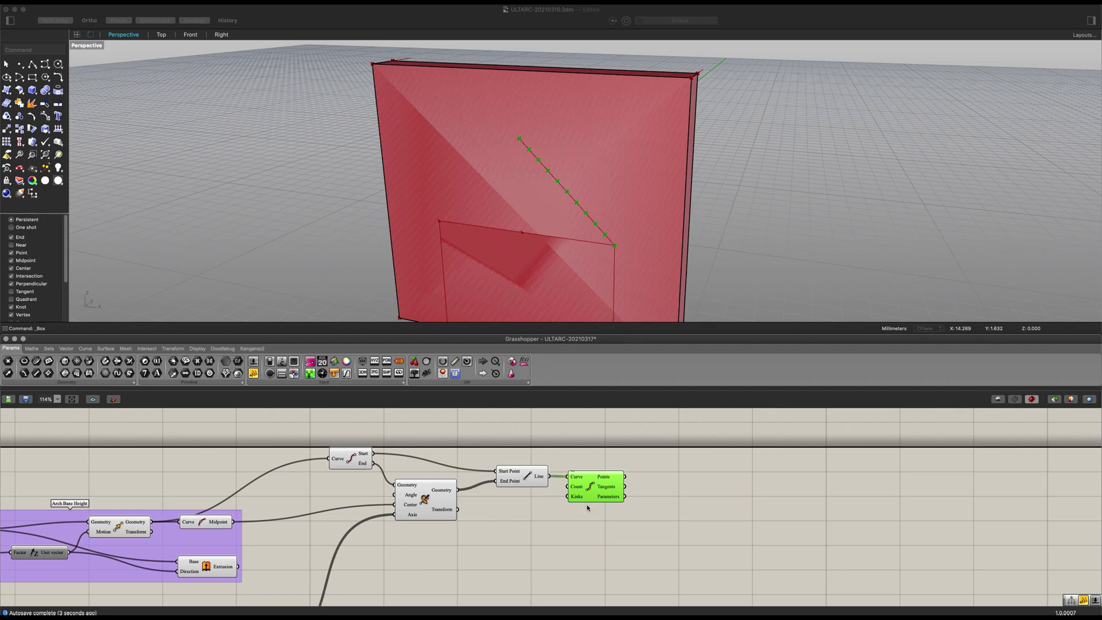
Group the End Points, Rotate 3D, Line and Divide Curve components and name the group Arch Base Line.
right_drag(608, 534, 680, 531)
drag(700, 540, 404, 411)
key(ctrl+g)
drag(488, 490, 562, 524)
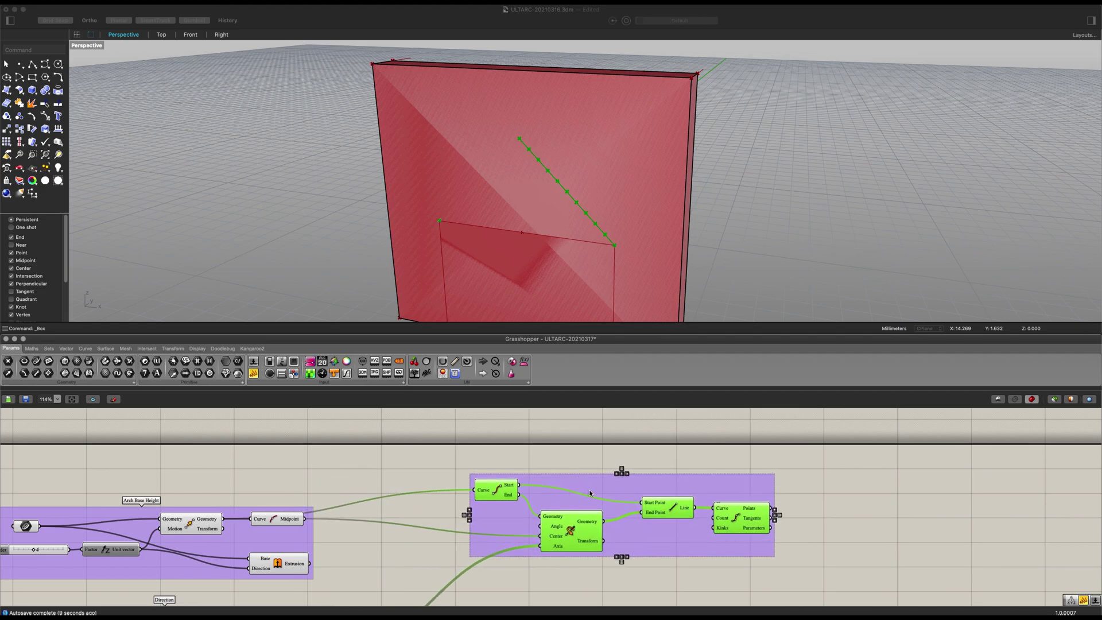
right_drag(591, 492, 526, 464)
right_click(526, 464)
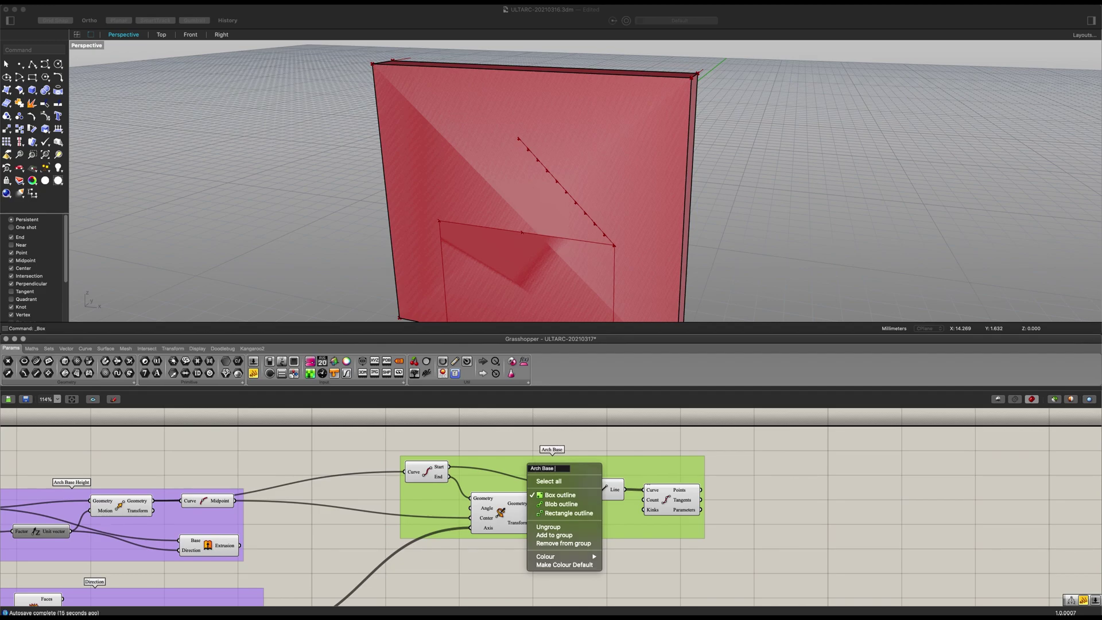
text(Line)
key(Return)
click(644, 557)
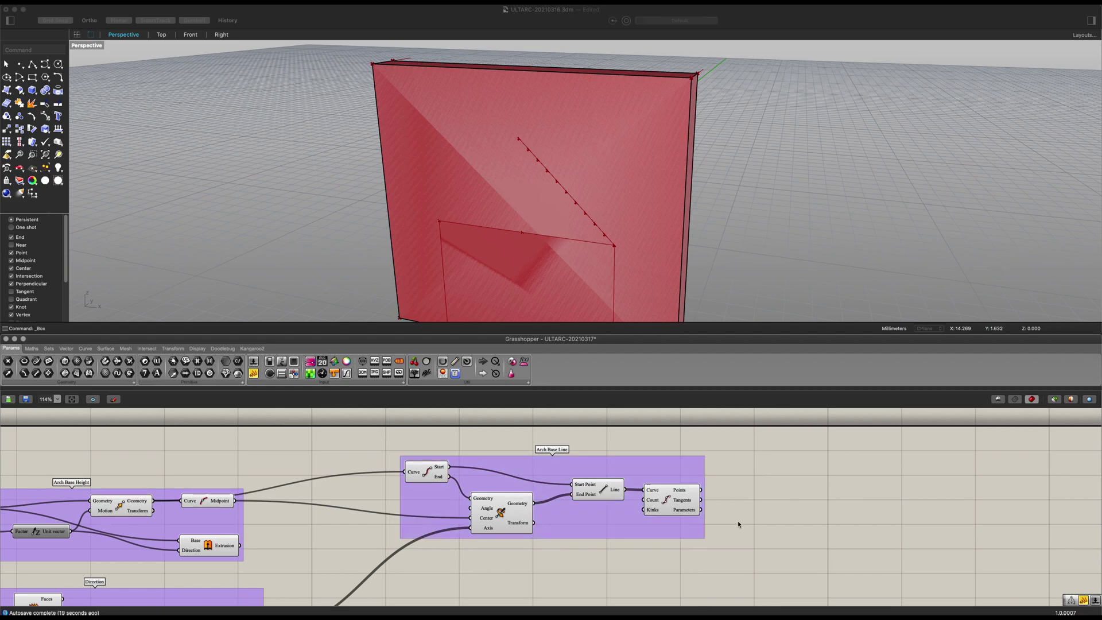
right_drag(765, 506, 613, 496)
double_click(614, 494)
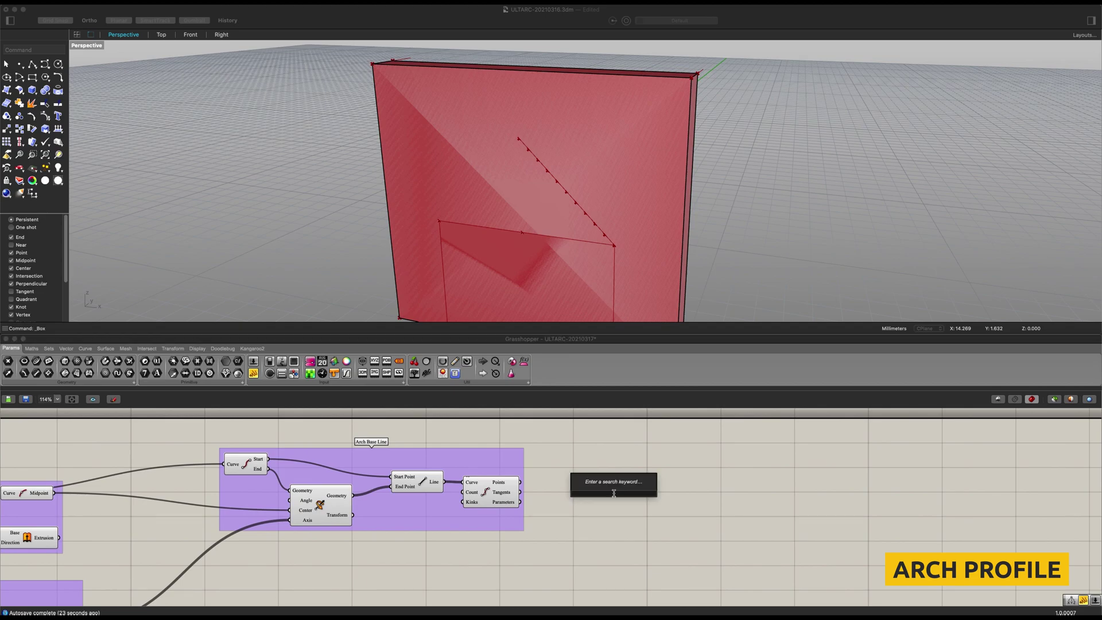
text(constr)
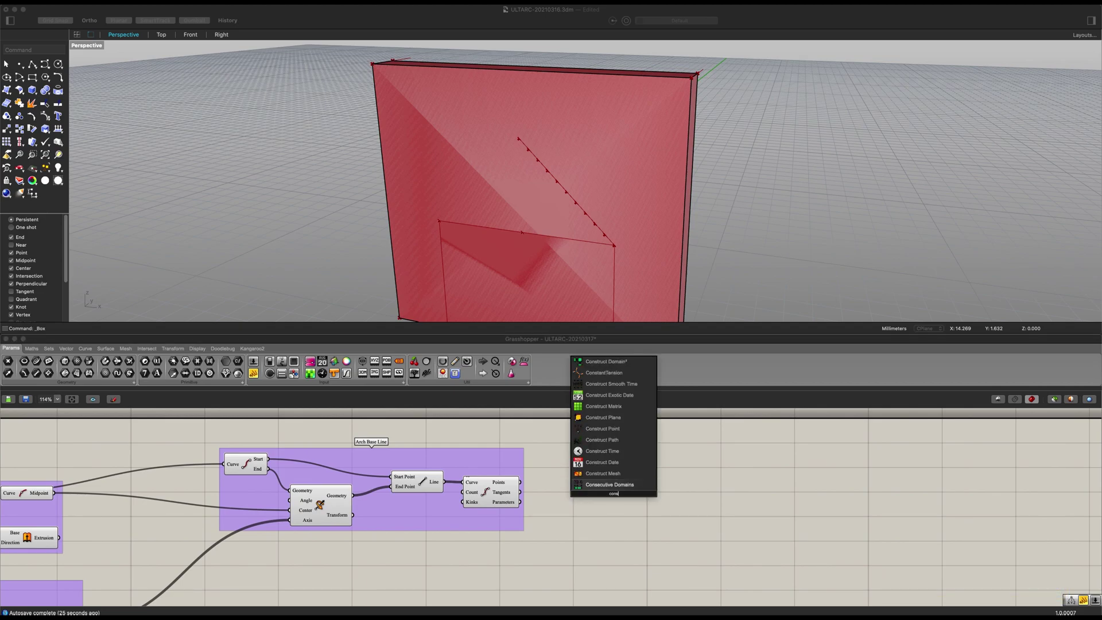
key(BackSpace)
key(BackSpace)
key(BackSpace)
key(BackSpace)
key(BackSpace)
key(BackSpace)
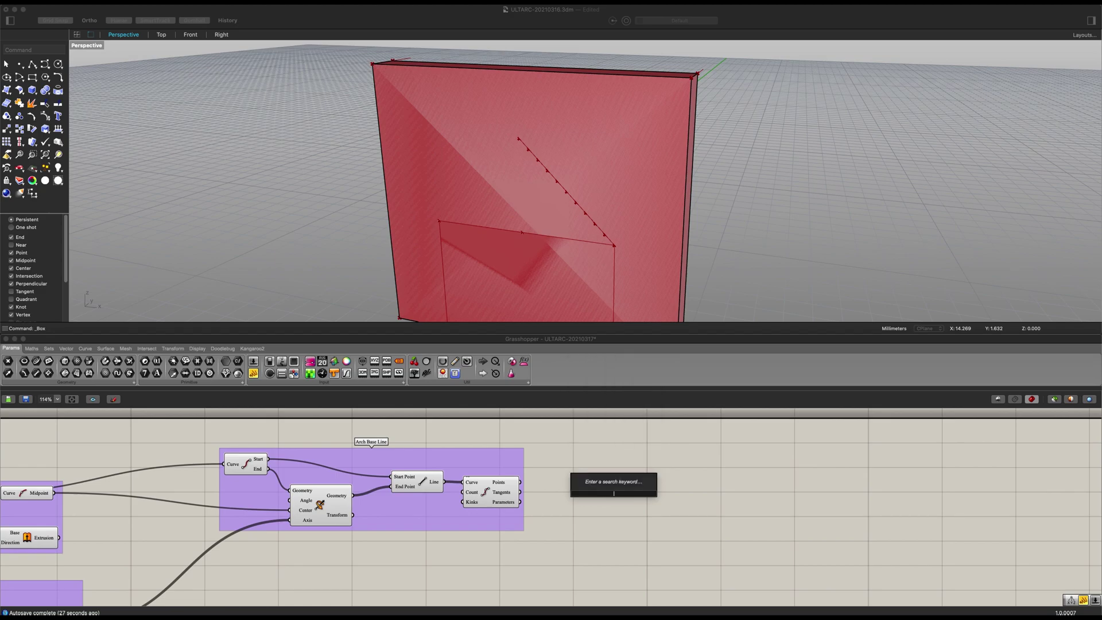
Add a Deconstruct component and connect the Divide Curve Points output to its Point input.
text(decons)
key(Up)
key(Up)
key(Up)
key(Up)
key(Up)
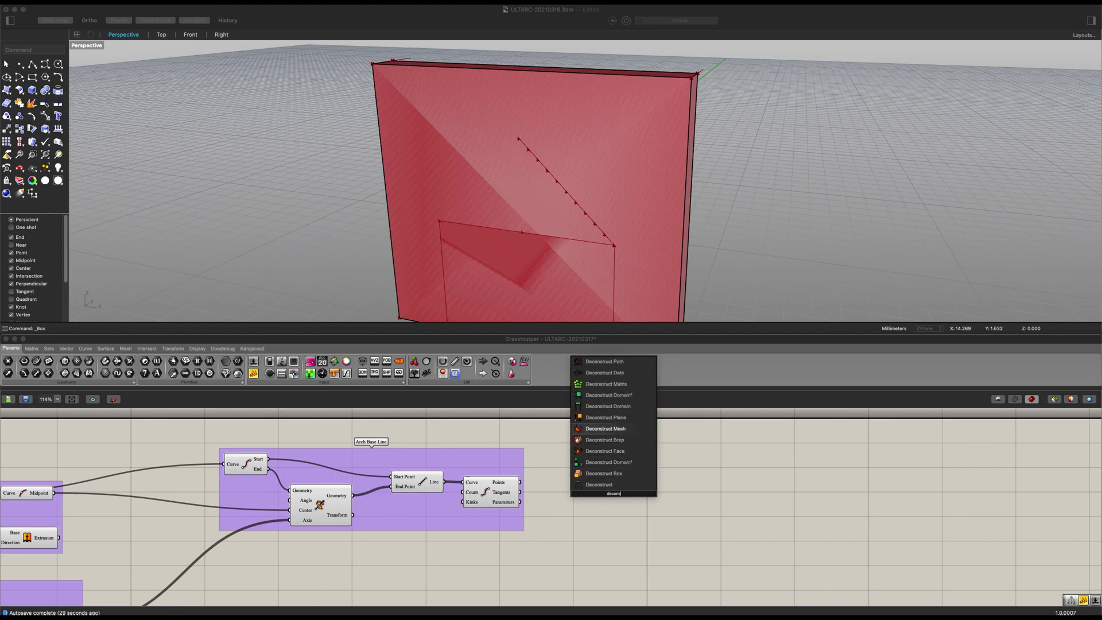
key(Down)
key(Down)
key(Down)
key(Down)
key(Down)
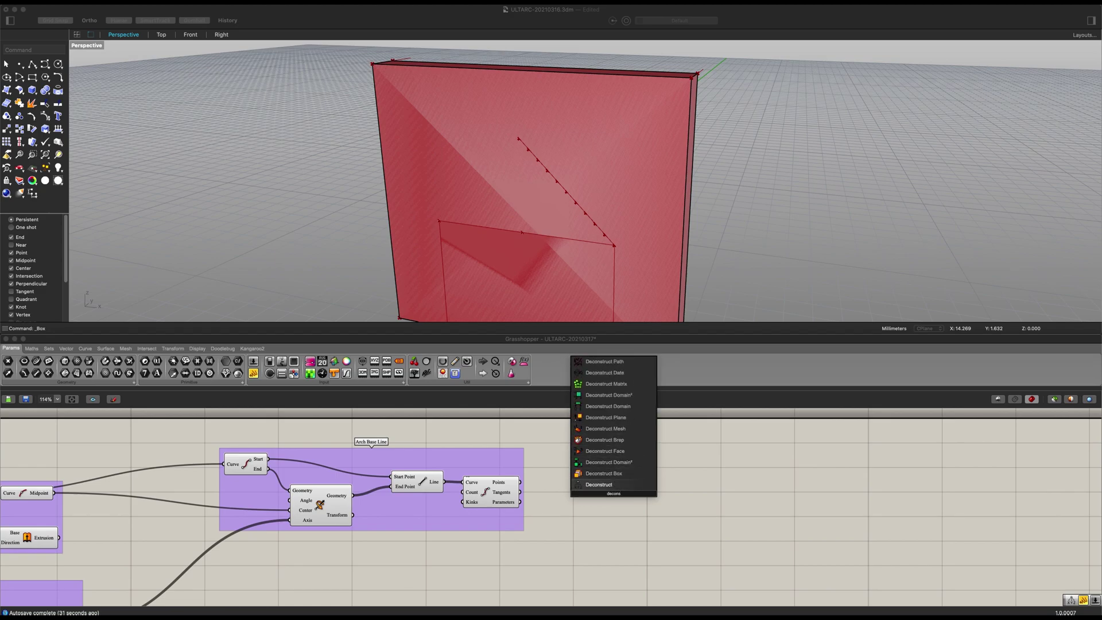
key(Return)
drag(522, 483, 568, 484)
scroll(566, 486, right, 5)
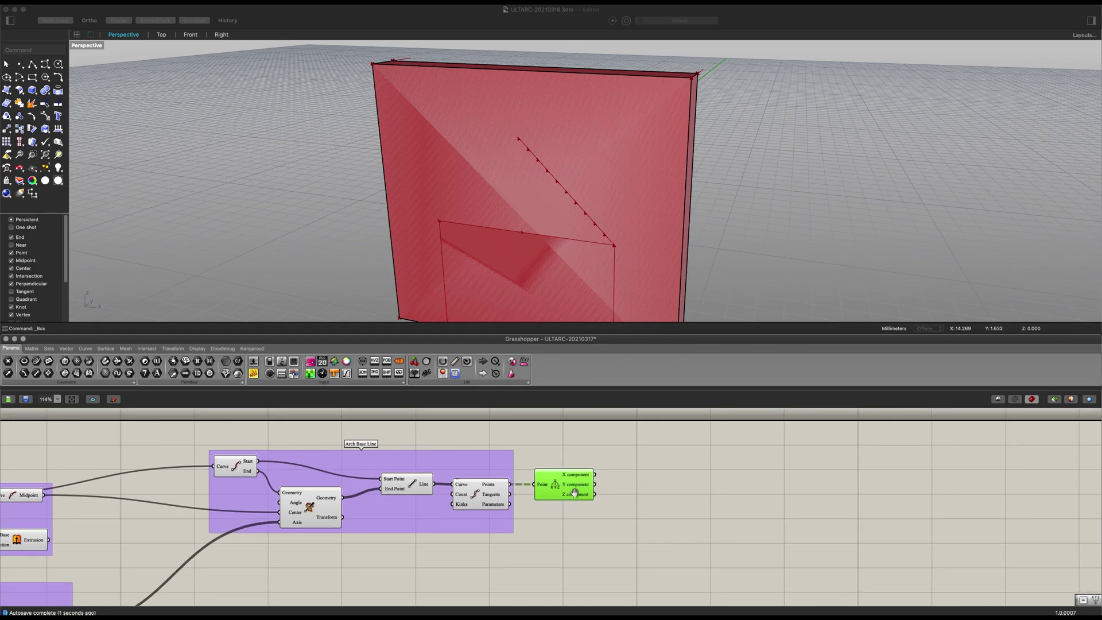
scroll(584, 501, left, 3)
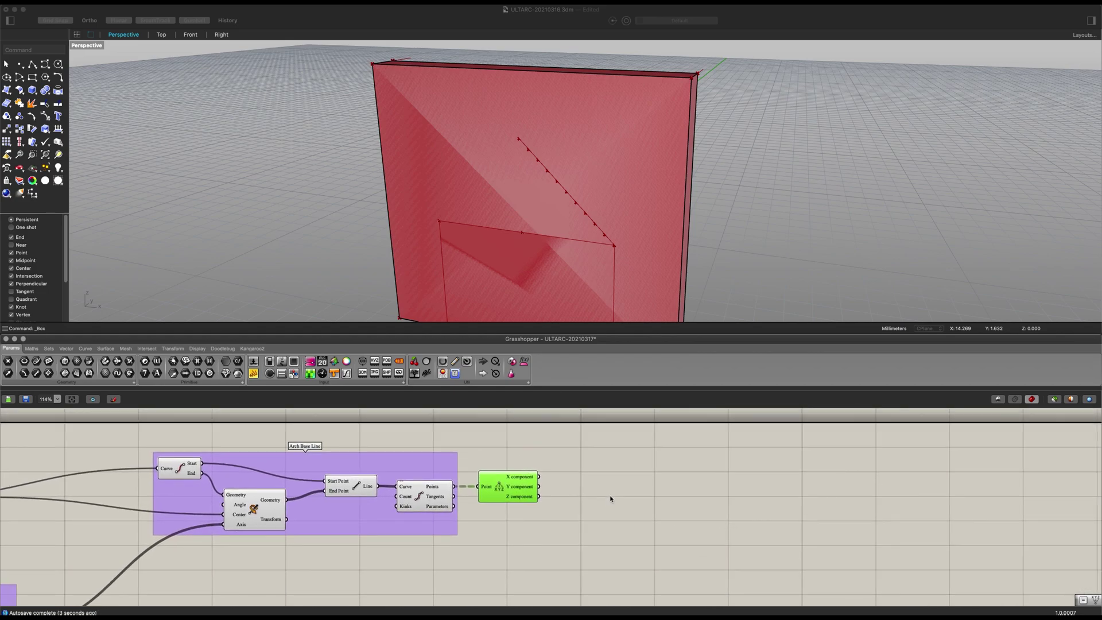
Add a Remap Numbers component beside the Deconstruct component and place a copy of it further right.
double_click(609, 497)
text(remap)
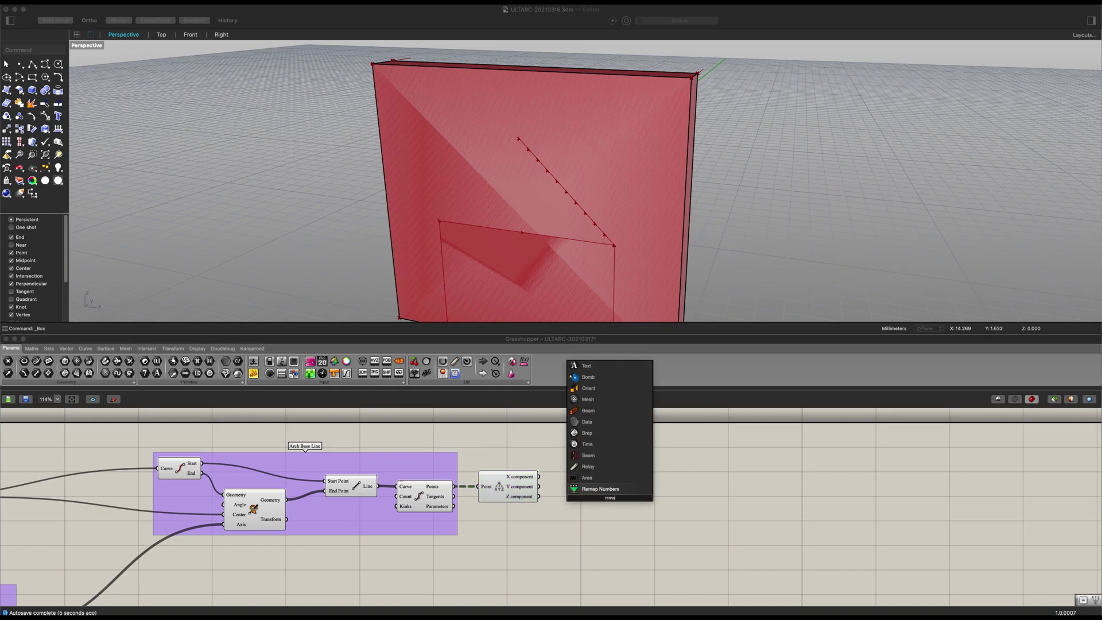
key(Return)
drag(608, 495, 883, 517)
scroll(631, 494, down, 3)
scroll(624, 492, up, 1)
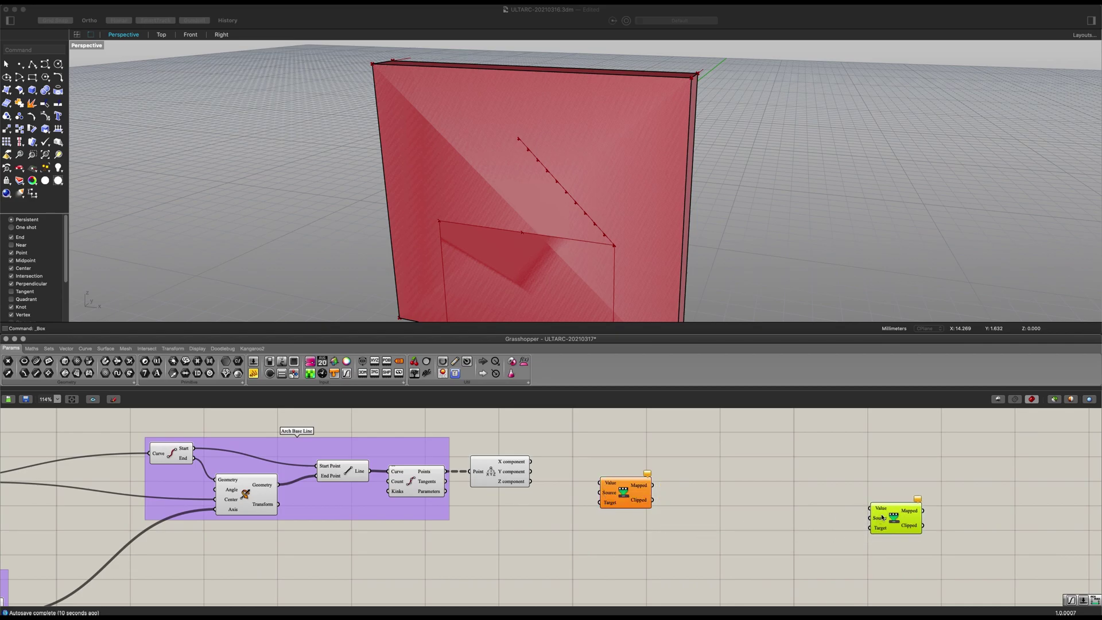
Add a Bounds component below the Deconstruct component and connect the Z component output to its Numbers input.
double_click(539, 535)
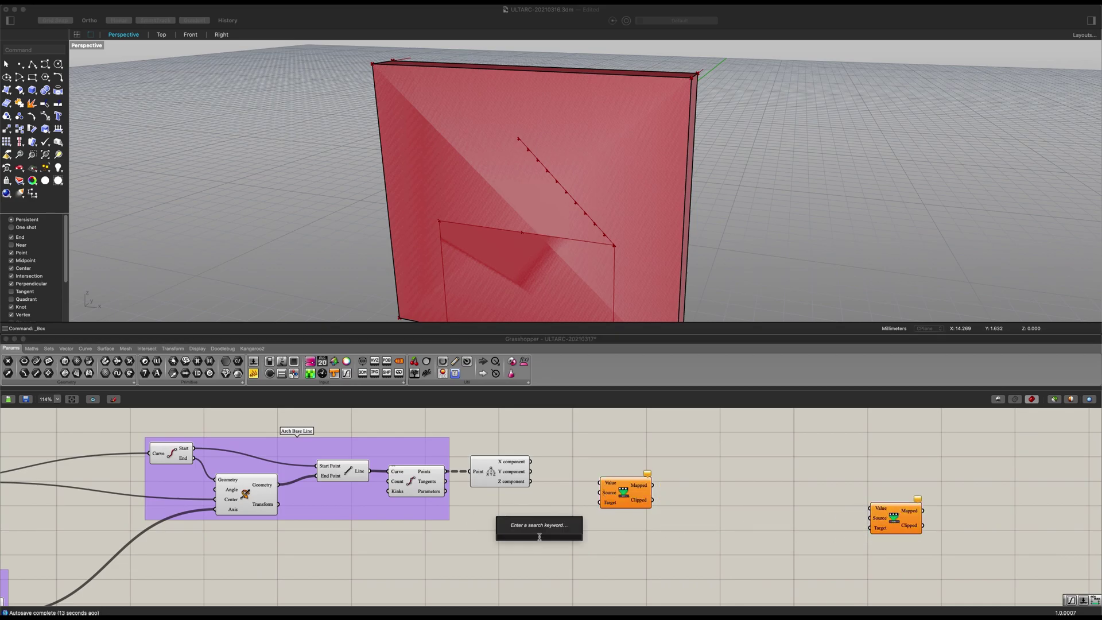
text(bounds)
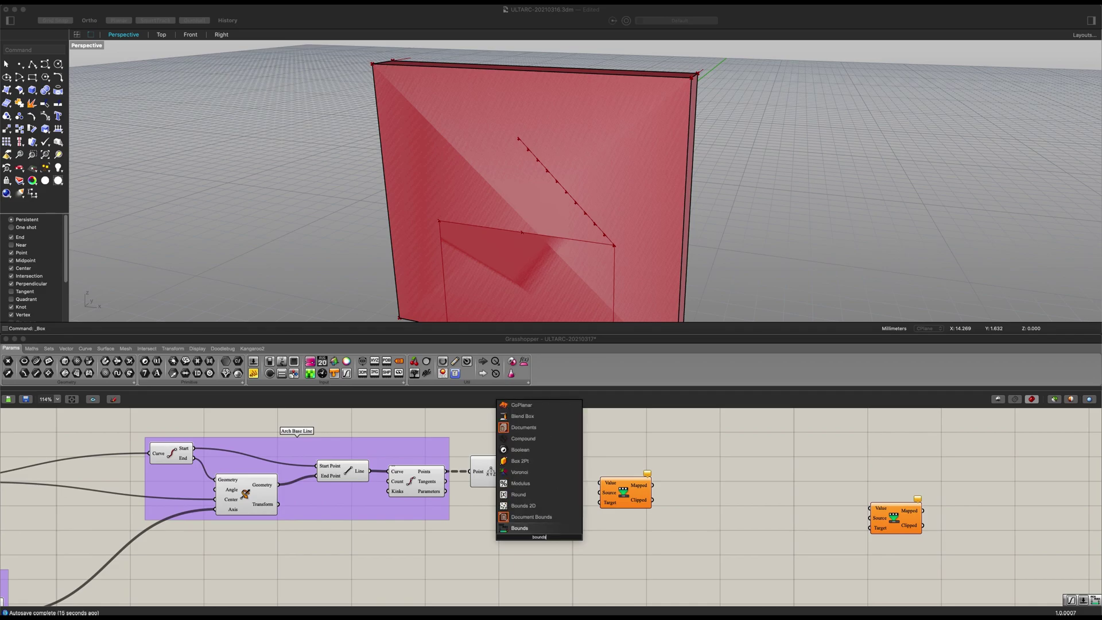
key(Return)
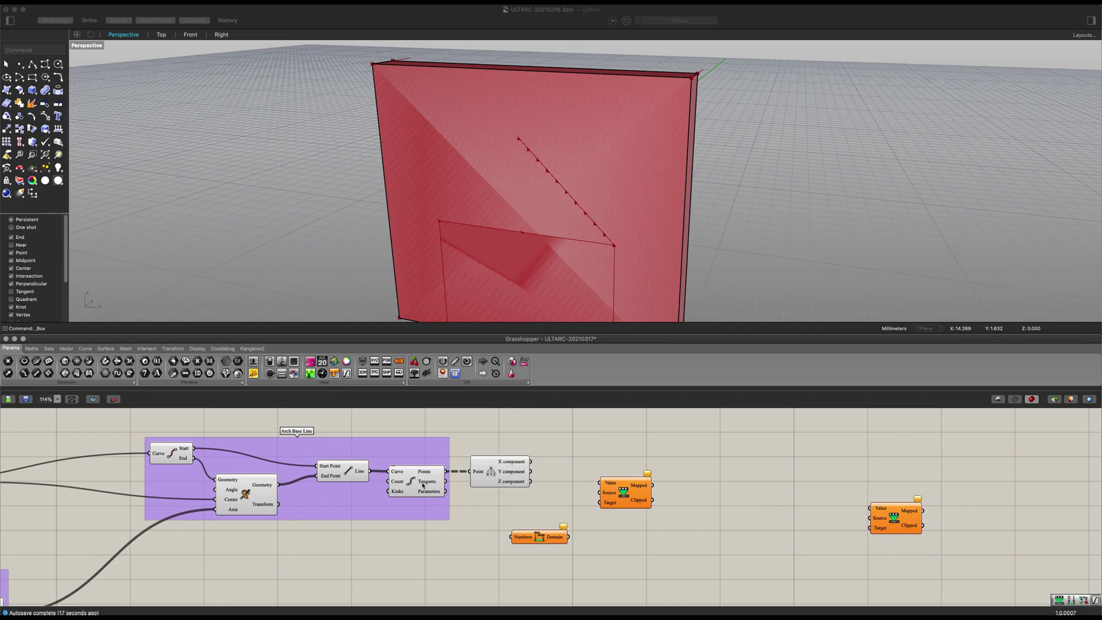
mouse_move(530, 483)
mouse_down()
mouse_move(500, 517)
mouse_move(510, 537)
mouse_move(530, 481)
mouse_up()
drag(523, 529, 513, 536)
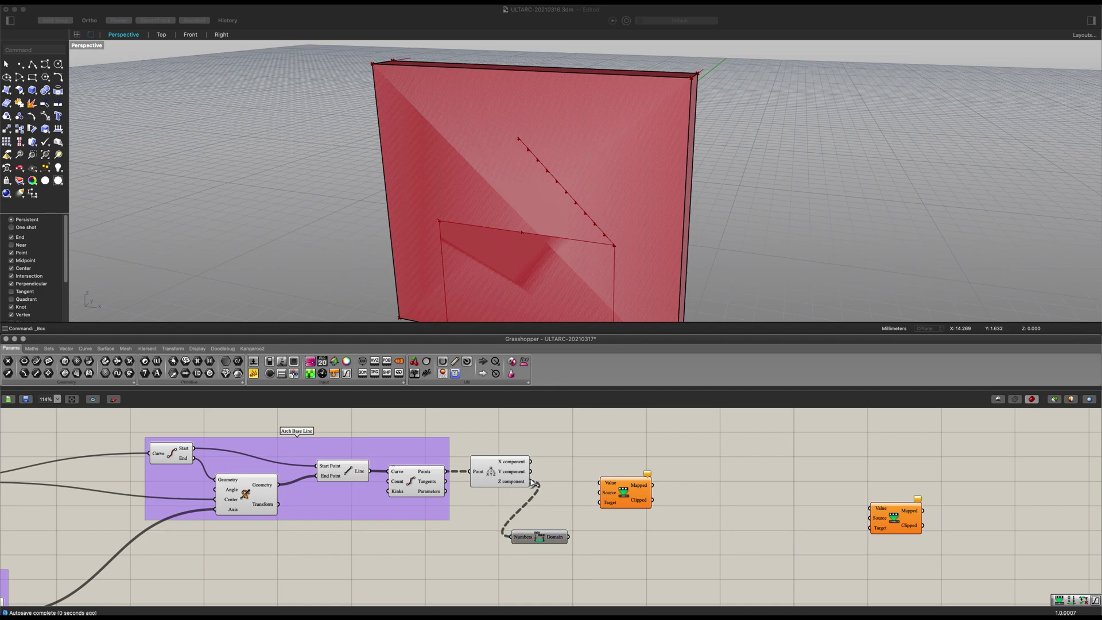
Connect the Z component to the Value input of the first Remap Numbers and the Bounds Domain to its Source.
drag(532, 483, 597, 484)
scroll(571, 541, up, 3)
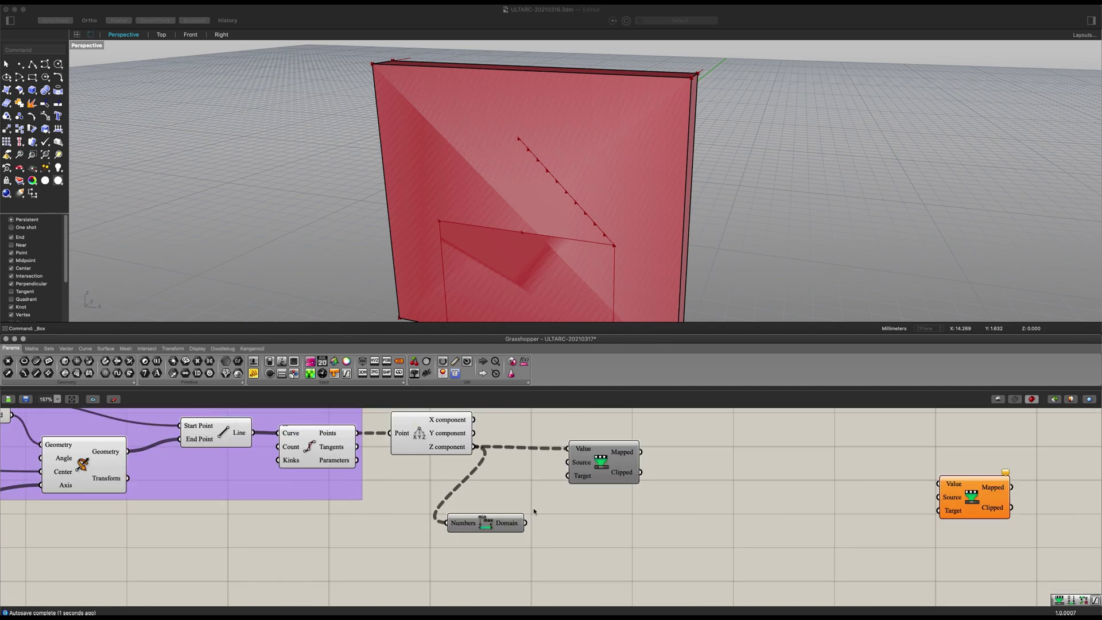
drag(525, 524, 646, 481)
right_drag(664, 509, 524, 499)
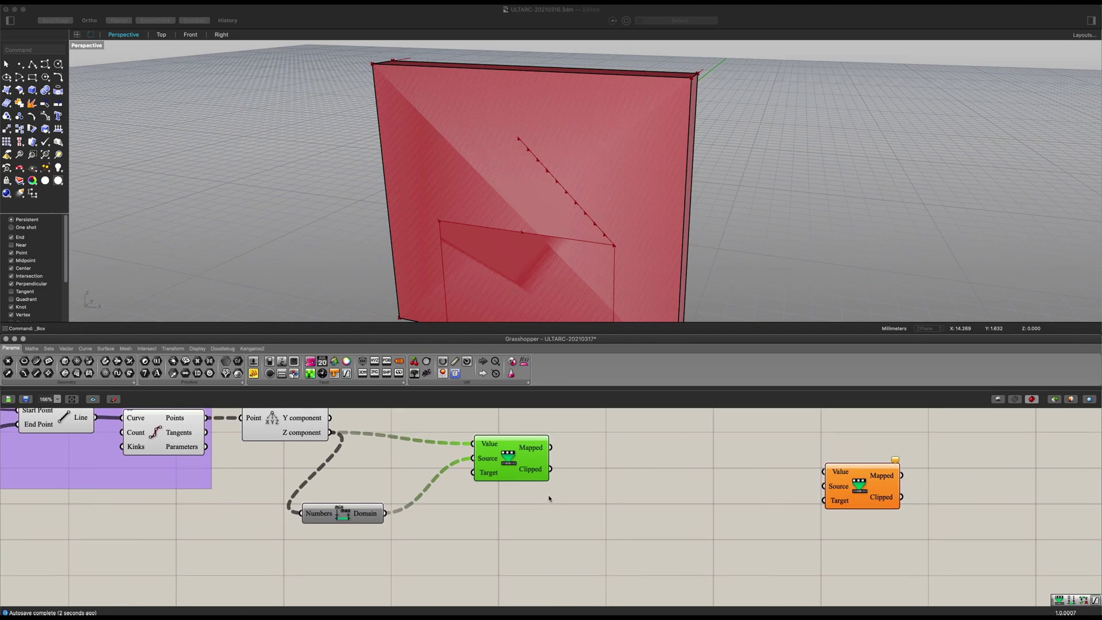
Add a Graph Mapper component between the two Remap Numbers components.
scroll(548, 494, down, 1)
right_drag(601, 461, 556, 487)
double_click(555, 486)
text(graph)
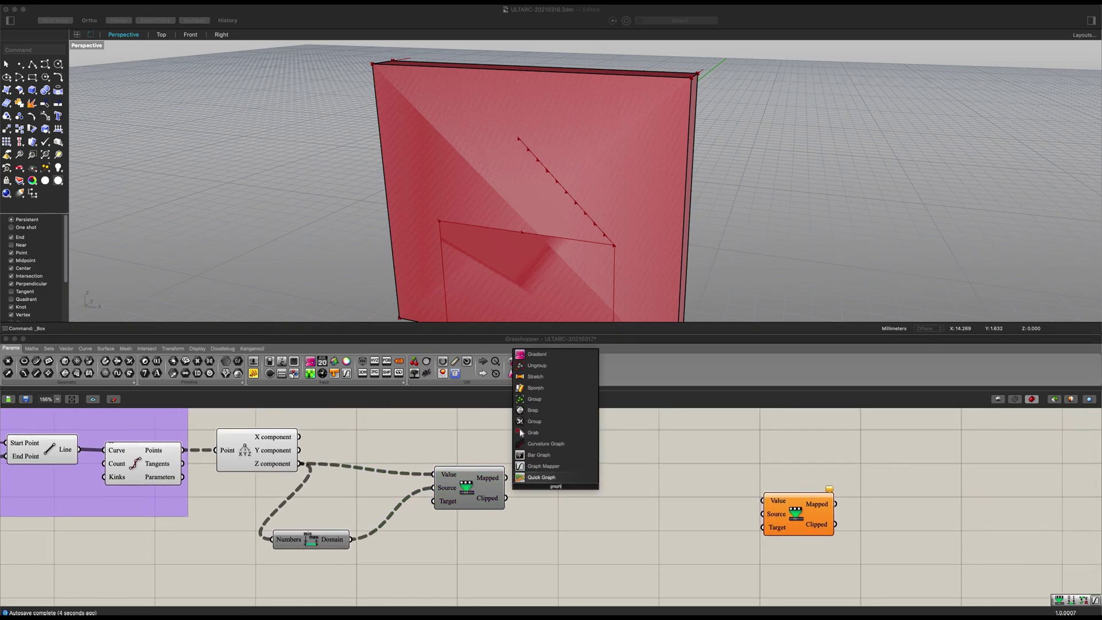
key(Up)
key(Return)
drag(543, 487, 576, 472)
Connect the first Remap Numbers Mapped output to the Graph Mapper and the Graph Mapper output to the second Remap Numbers Value input.
drag(508, 478, 592, 486)
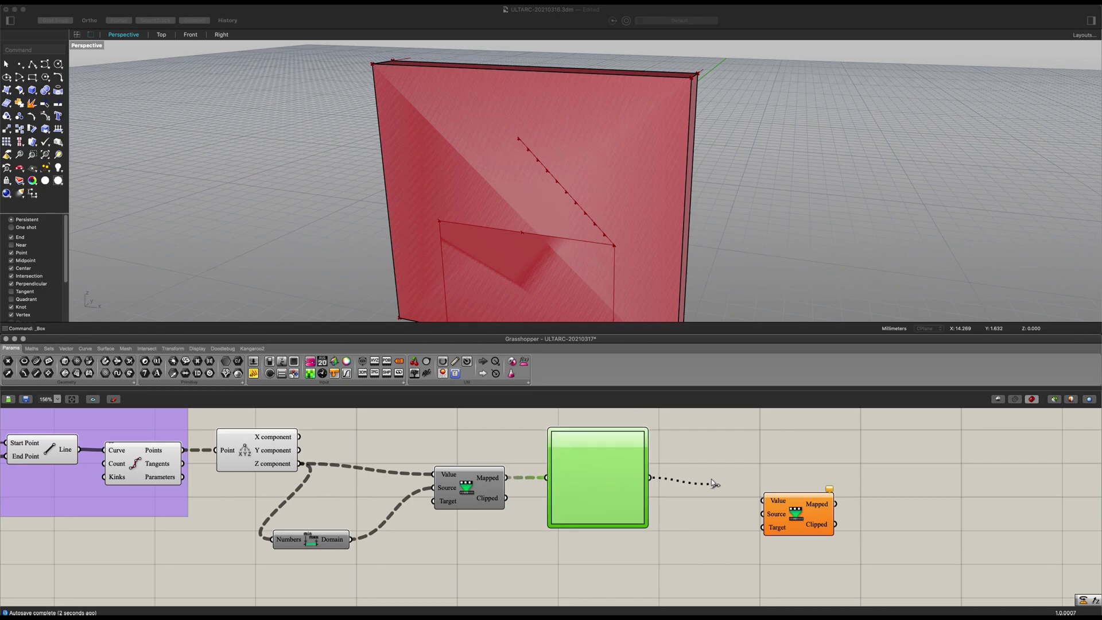
drag(711, 476, 760, 500)
click(794, 516)
right_drag(701, 540, 670, 511)
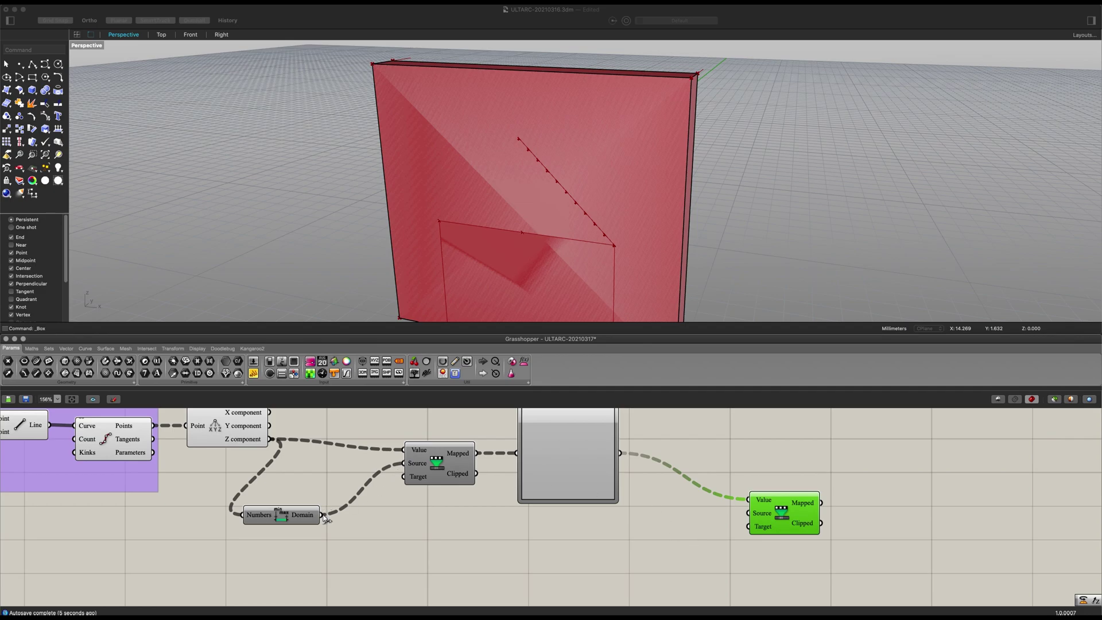
drag(325, 518, 750, 513)
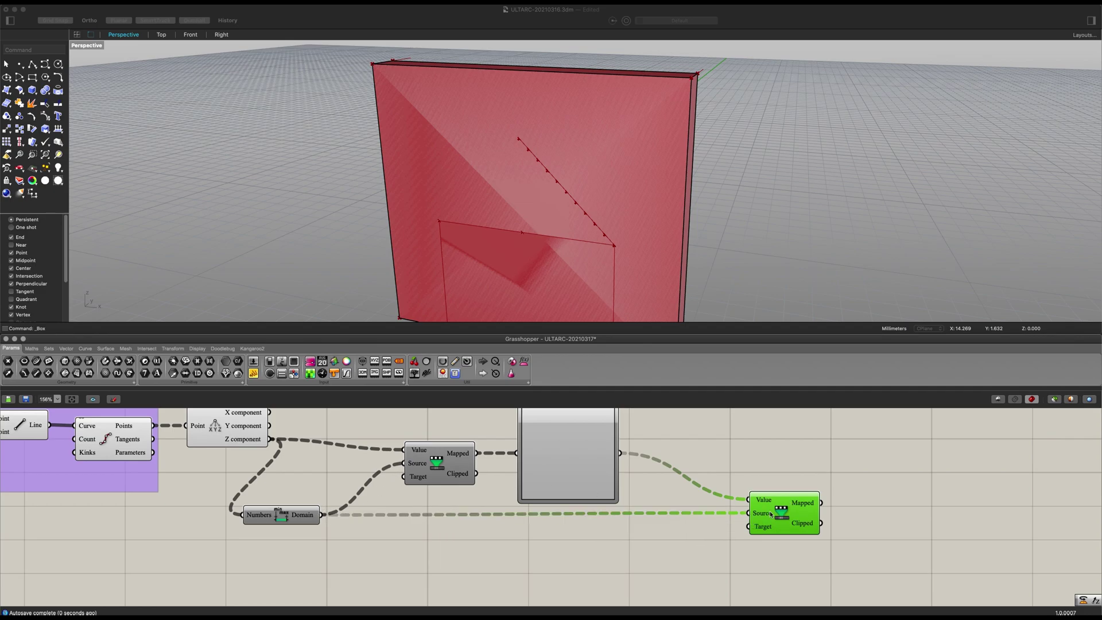
click(374, 540)
key(super+z)
Connect the Bounds Domain to the second Remap Numbers Target input and add a Construct Point component above it.
drag(509, 521, 748, 526)
scroll(748, 526, down, 1)
right_drag(757, 480, 605, 549)
click(622, 493)
double_click(624, 497)
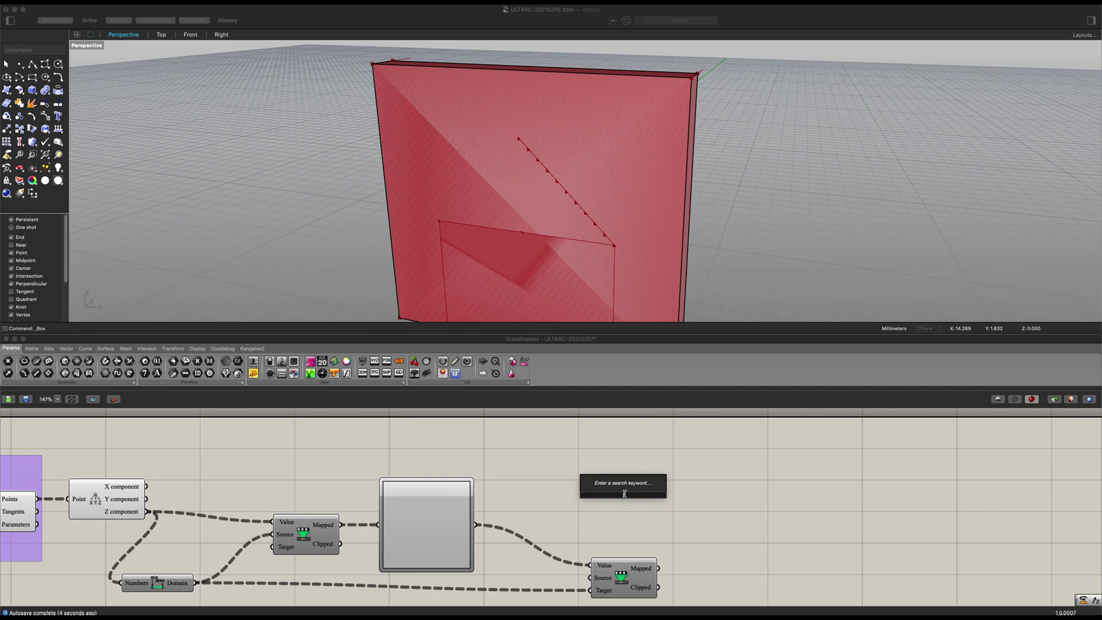
text(construc)
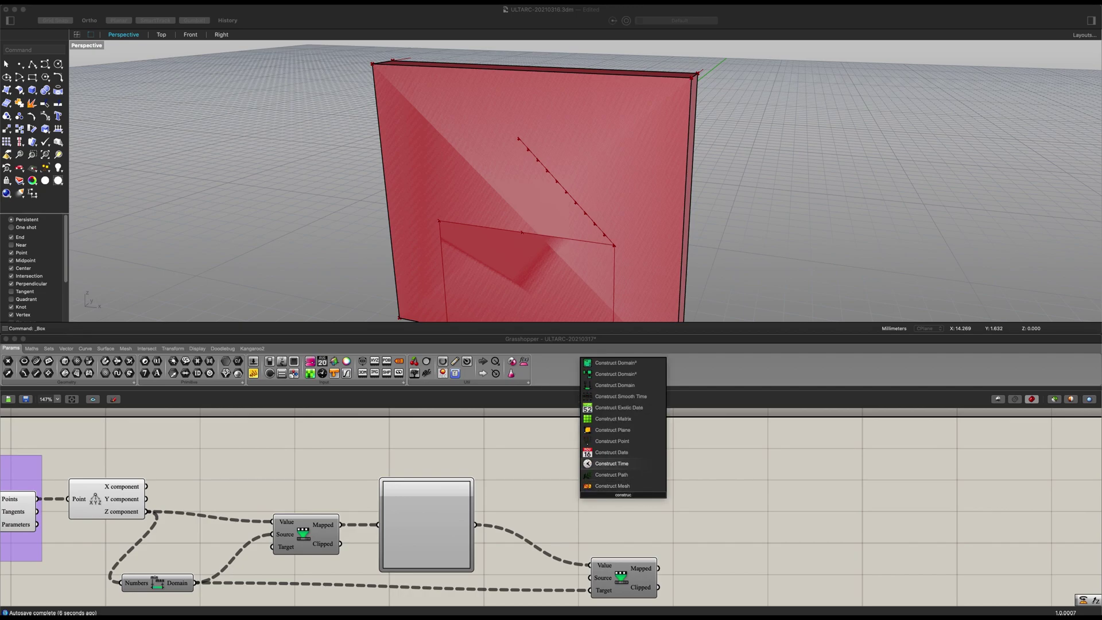
click(618, 442)
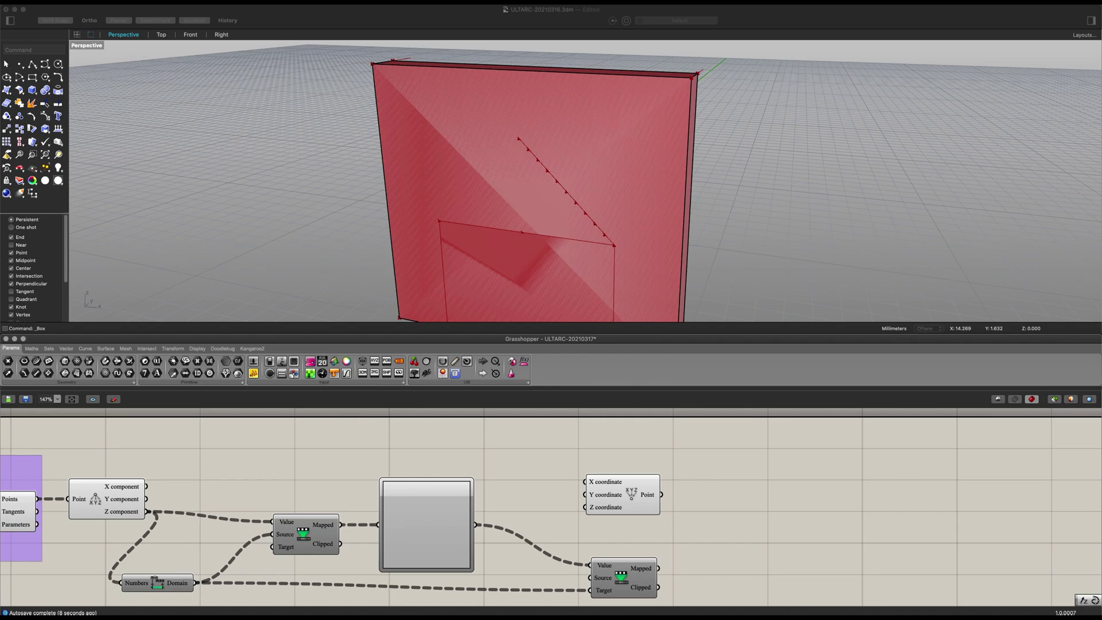
Feed Construct Point with the second Remap's Mapped output as Z coordinate and the Deconstruct X and Y components as X and Y coordinates.
drag(623, 494, 746, 499)
drag(659, 568, 716, 515)
drag(731, 506, 731, 489)
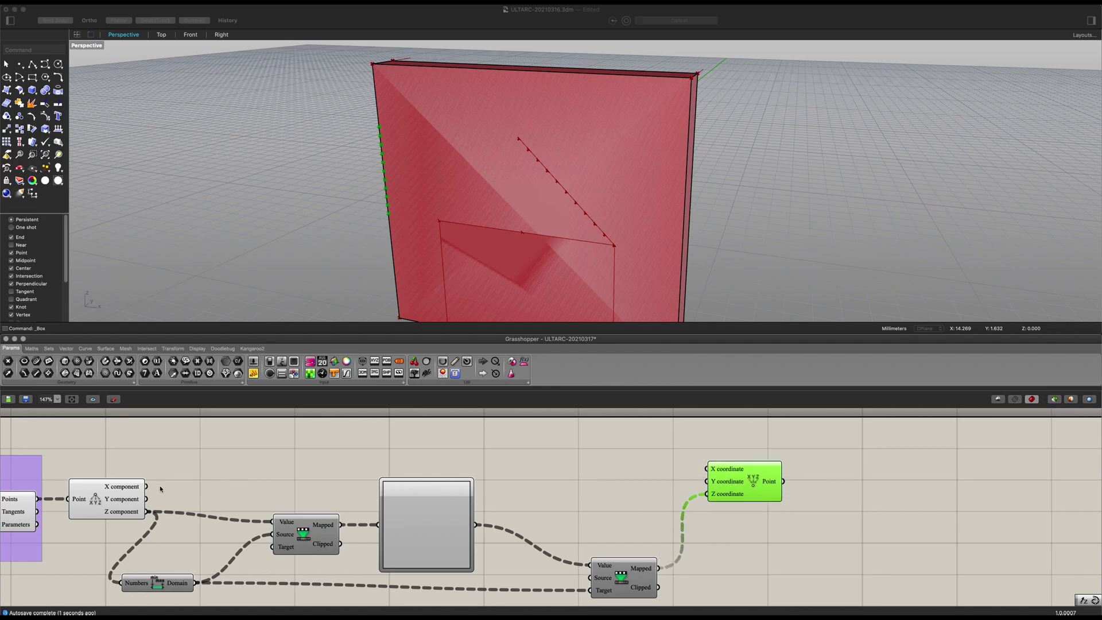
drag(391, 455, 707, 469)
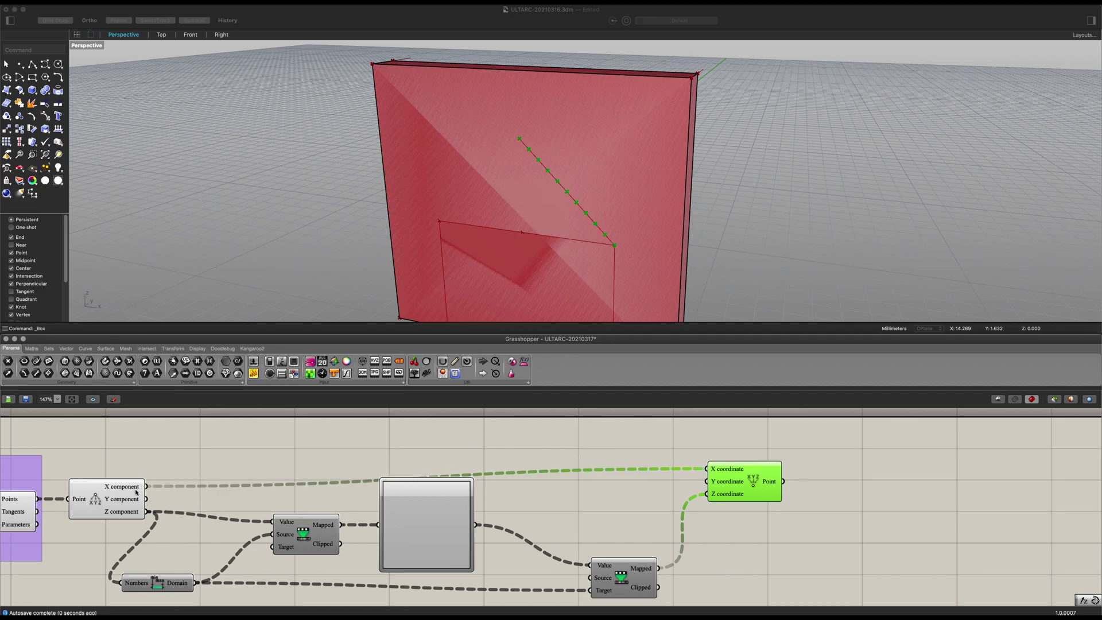
drag(147, 499, 706, 482)
Rearrange the first Remap Numbers, Construct Point, Deconstruct and Bounds components so the X and Y wires run straight.
right_drag(593, 505, 670, 465)
click(511, 492)
drag(383, 512, 391, 528)
drag(822, 440, 809, 437)
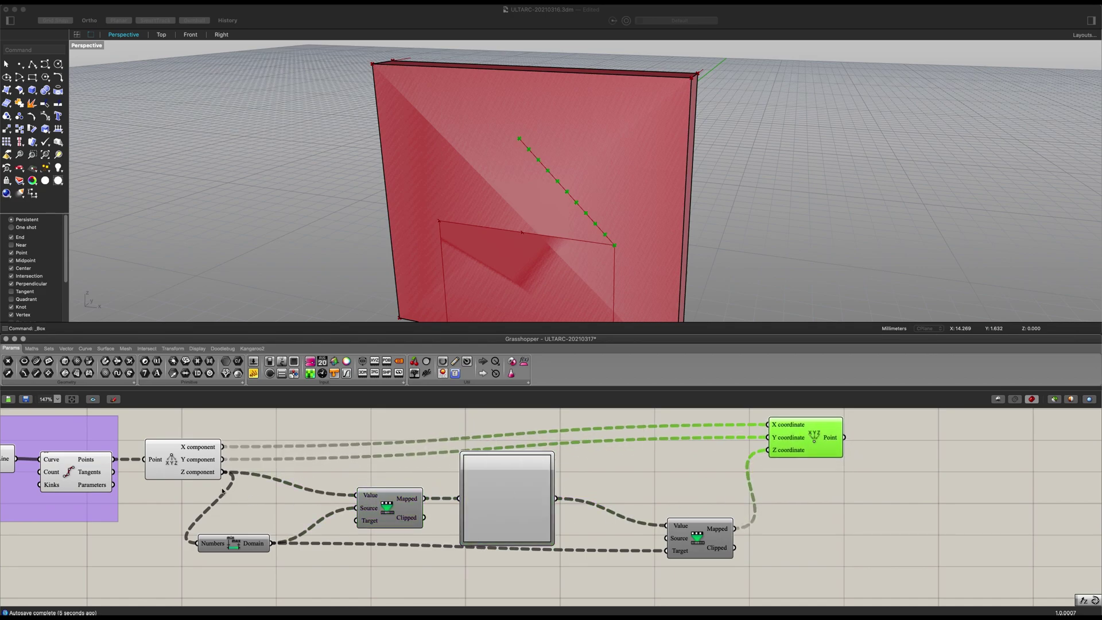
drag(184, 466, 202, 444)
drag(238, 542, 306, 551)
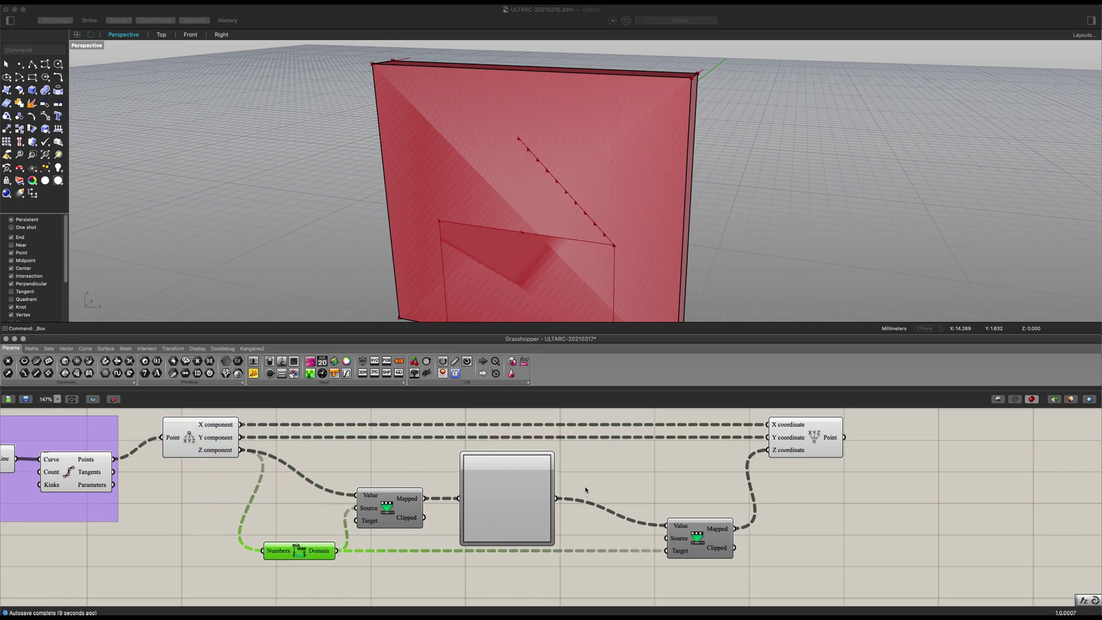
Set the Graph Mapper's graph type to Bezier and shape its two handles into an S-curve with horizontal ends.
scroll(523, 256, down, 3)
scroll(583, 471, up, 1)
click(518, 482)
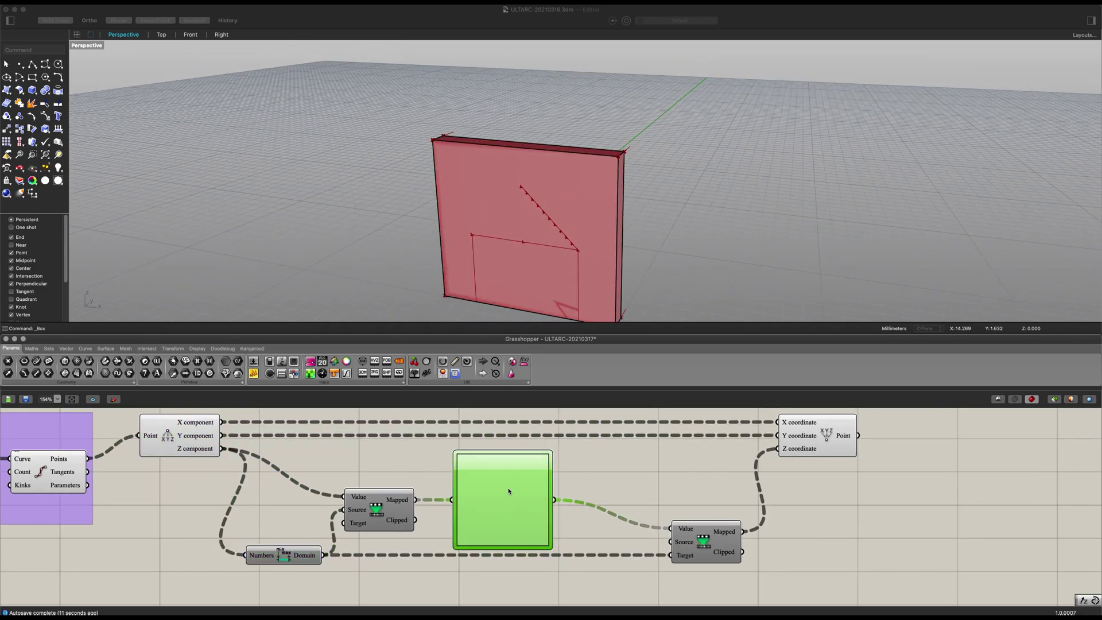
right_click(511, 491)
mouse_move(551, 587)
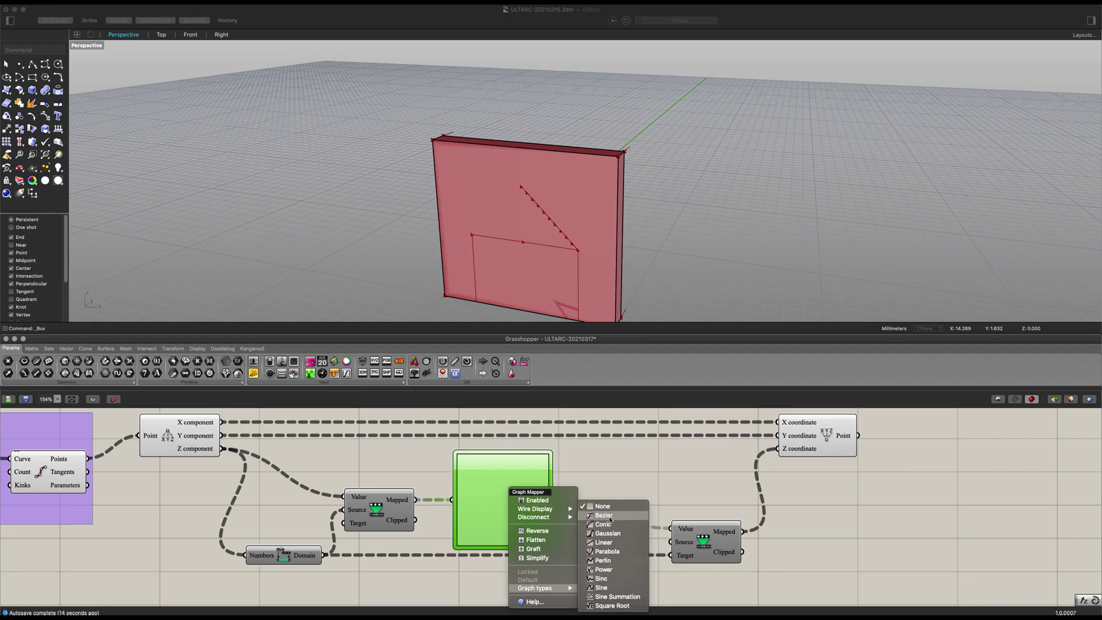
click(604, 515)
scroll(532, 469, up, 2)
drag(528, 472, 490, 443)
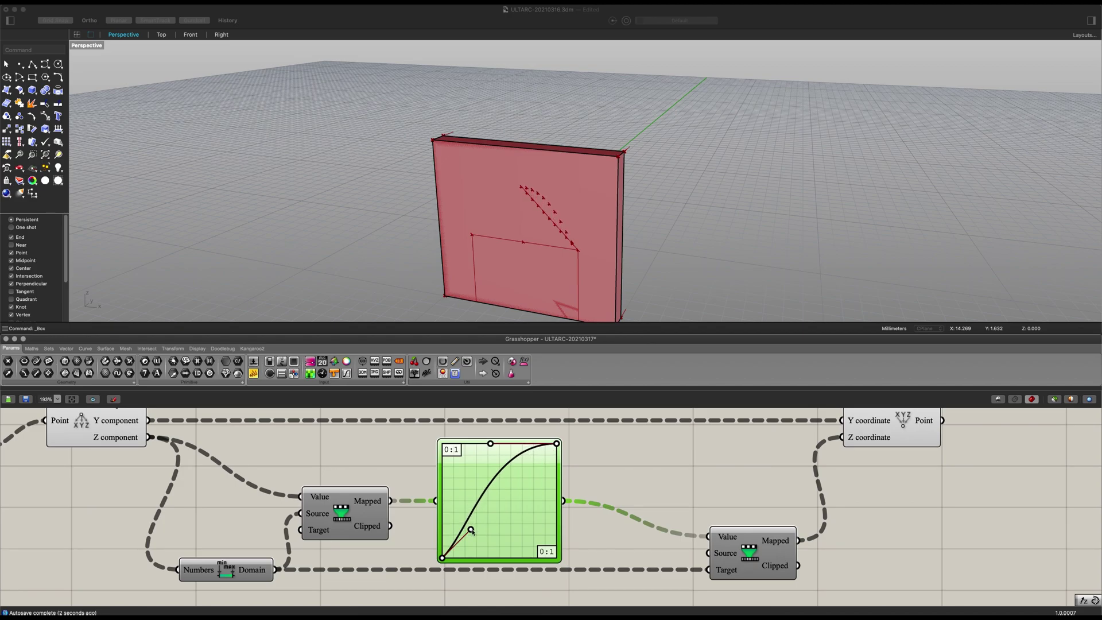
drag(470, 529, 519, 557)
Add an Interpolate curve component and connect the Construct Point output to its Vertices input.
scroll(533, 536, down, 1)
scroll(532, 535, down, 1)
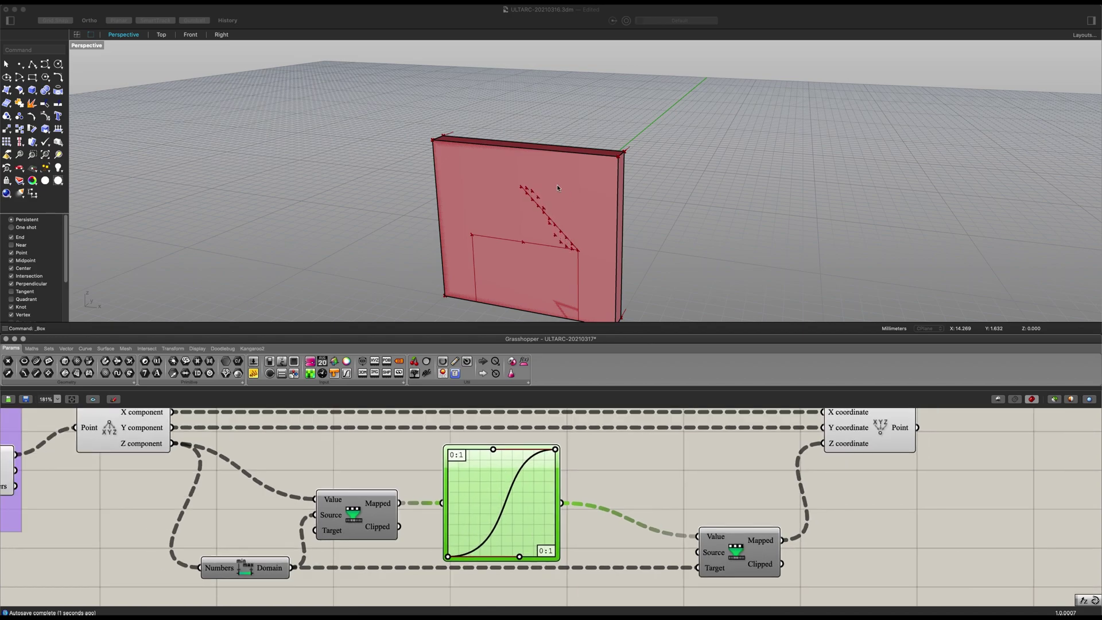
right_drag(859, 471, 603, 504)
double_click(736, 504)
text(inte)
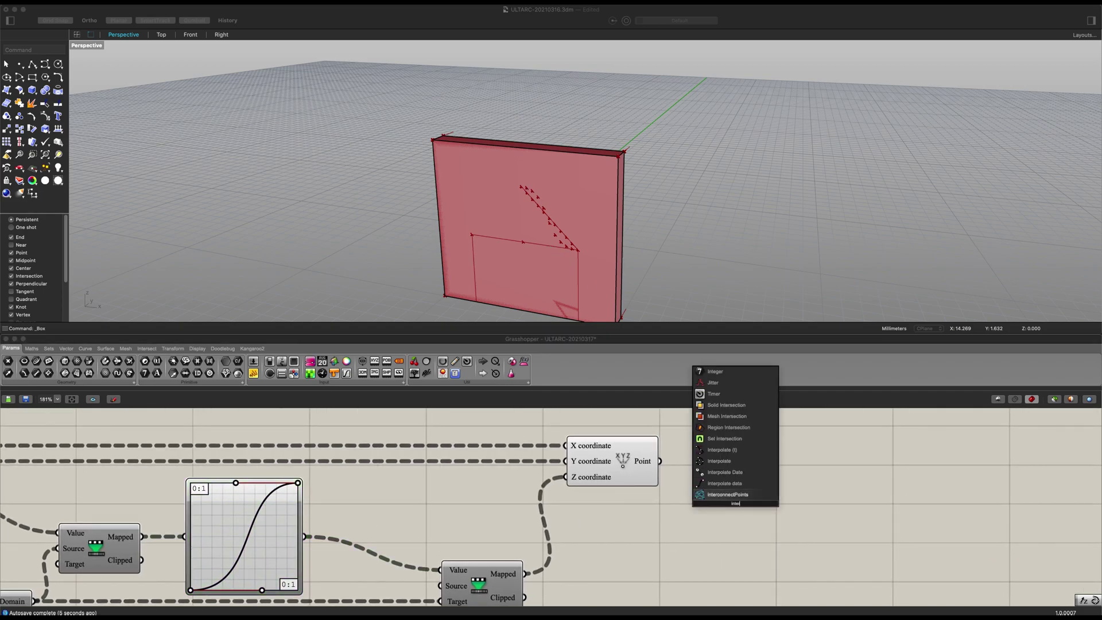
key(Up)
key(Up)
key(Up)
key(Return)
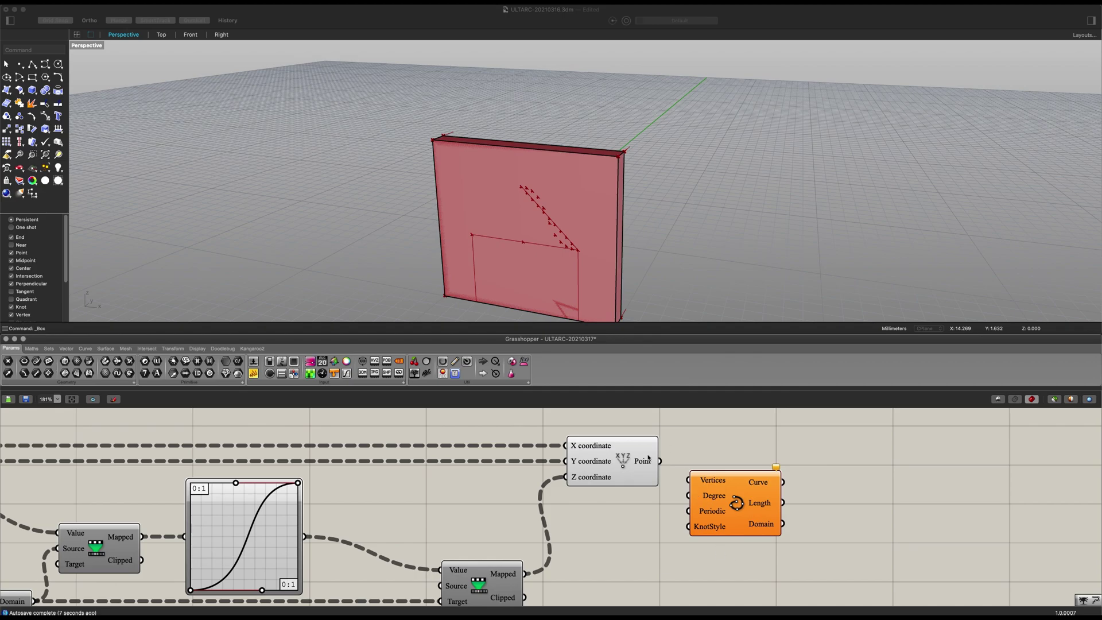
drag(660, 461, 730, 475)
Turn off the preview of the Construct Point and Deconstruct components.
click(612, 466)
scroll(623, 452, down, 3)
right_drag(554, 497, 897, 496)
click(425, 464)
key(ctrl+q)
Turn off the preview of the Arch Base Line group and of the two earlier groups, including Direction.
scroll(426, 464, down, 2)
right_drag(377, 534, 566, 534)
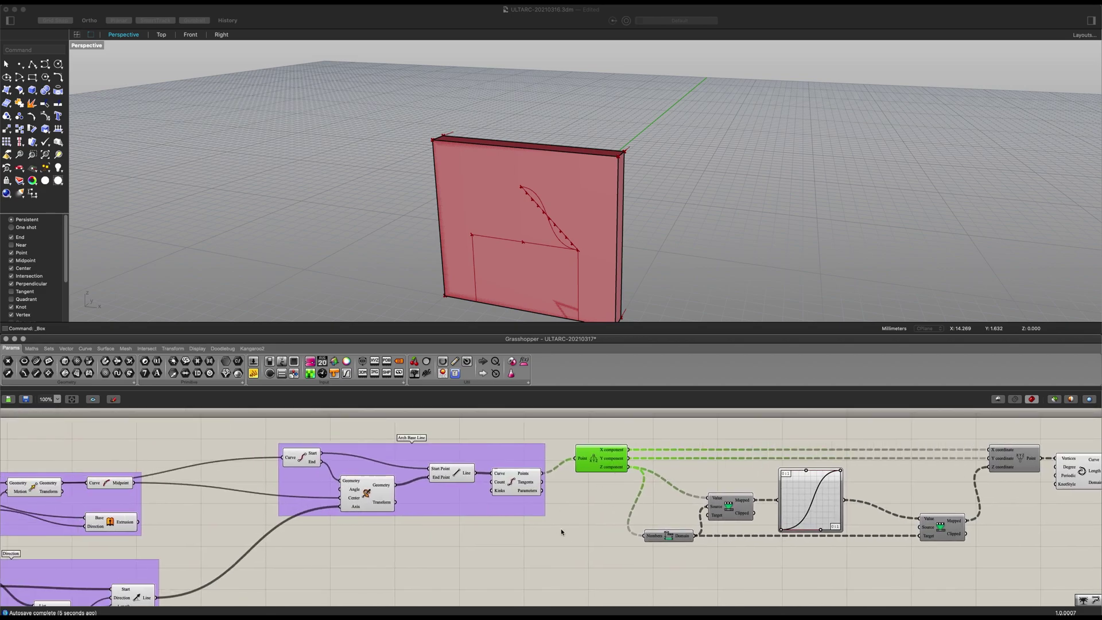
drag(528, 548, 230, 451)
scroll(401, 516, down, 2)
scroll(460, 545, left, 5)
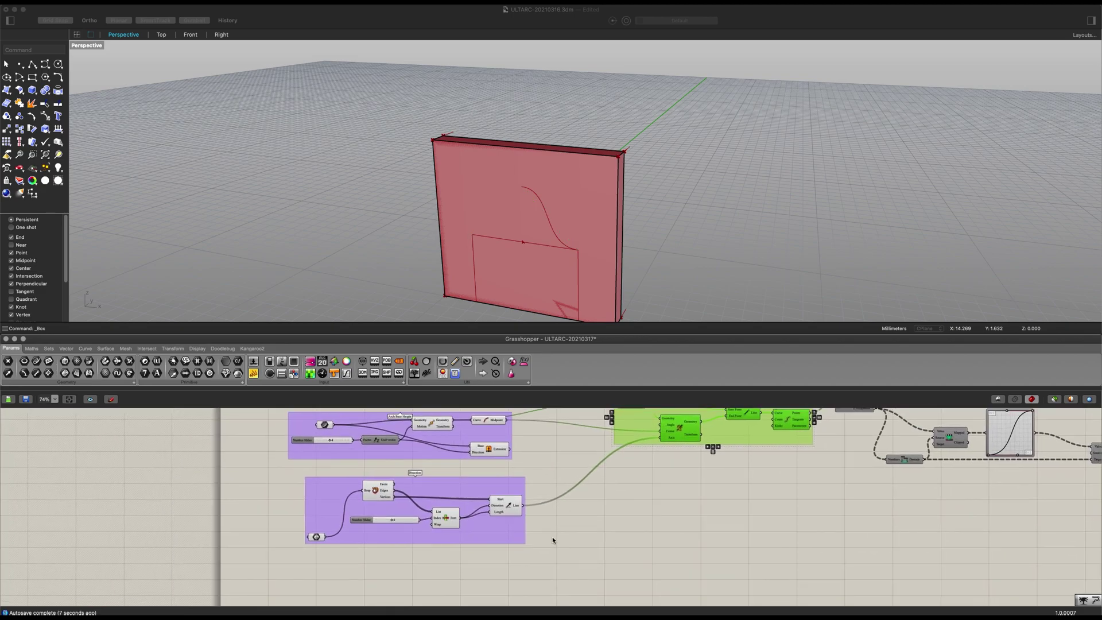
drag(533, 568, 252, 415)
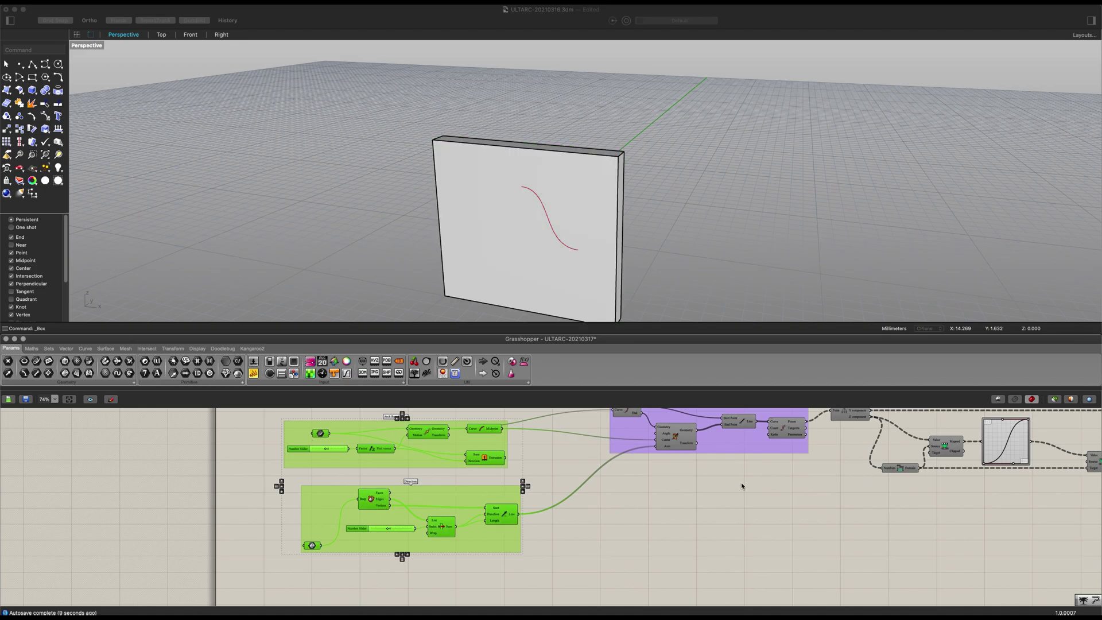
Select the Interpolate component and lengthen both Bezier handles in the Graph Mapper to steepen the S-curve.
right_drag(742, 486, 410, 519)
right_drag(836, 466, 655, 459)
scroll(633, 451, up, 4)
click(636, 455)
scroll(545, 494, left, 3)
scroll(427, 520, up, 1)
mouse_move(479, 553)
mouse_down()
mouse_move(426, 552)
mouse_move(482, 553)
mouse_up()
mouse_move(456, 464)
mouse_down()
mouse_move(488, 463)
mouse_move(425, 462)
mouse_move(434, 451)
mouse_move(436, 462)
mouse_up()
drag(481, 552, 490, 552)
Try the Conic graph type in the Graph Mapper and bend its curve slightly downward.
scroll(469, 526, up, 3)
right_click(449, 487)
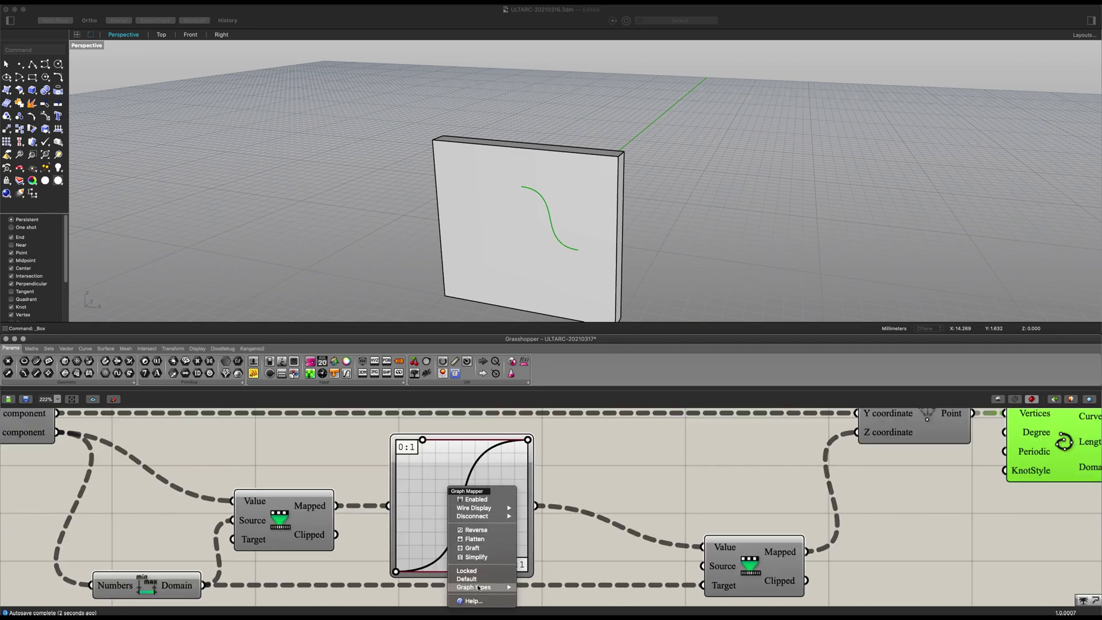
mouse_move(486, 588)
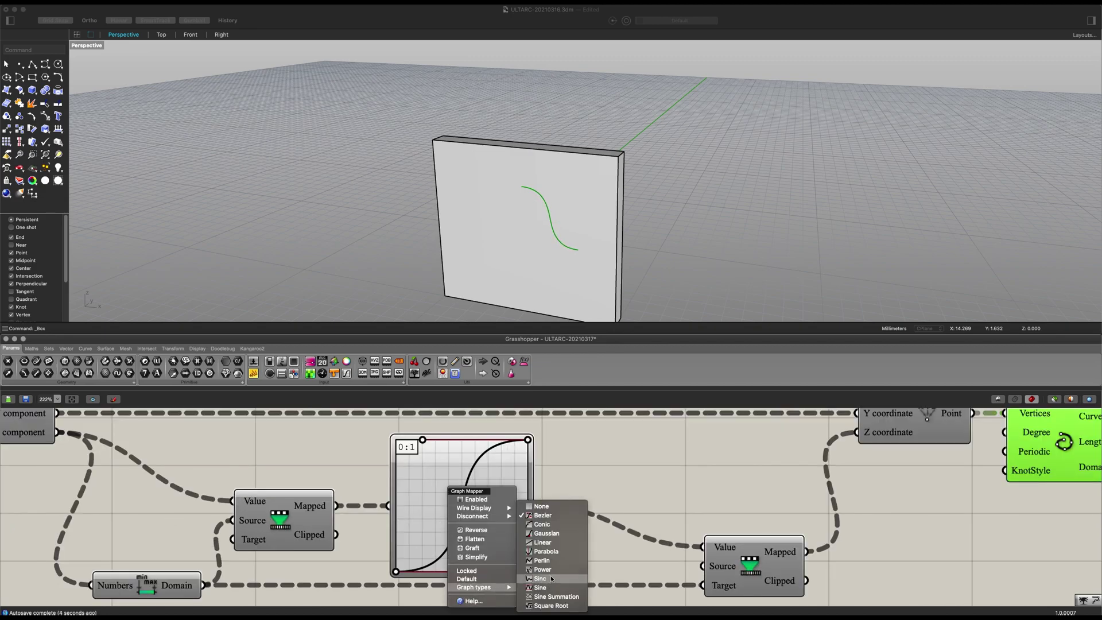
click(548, 524)
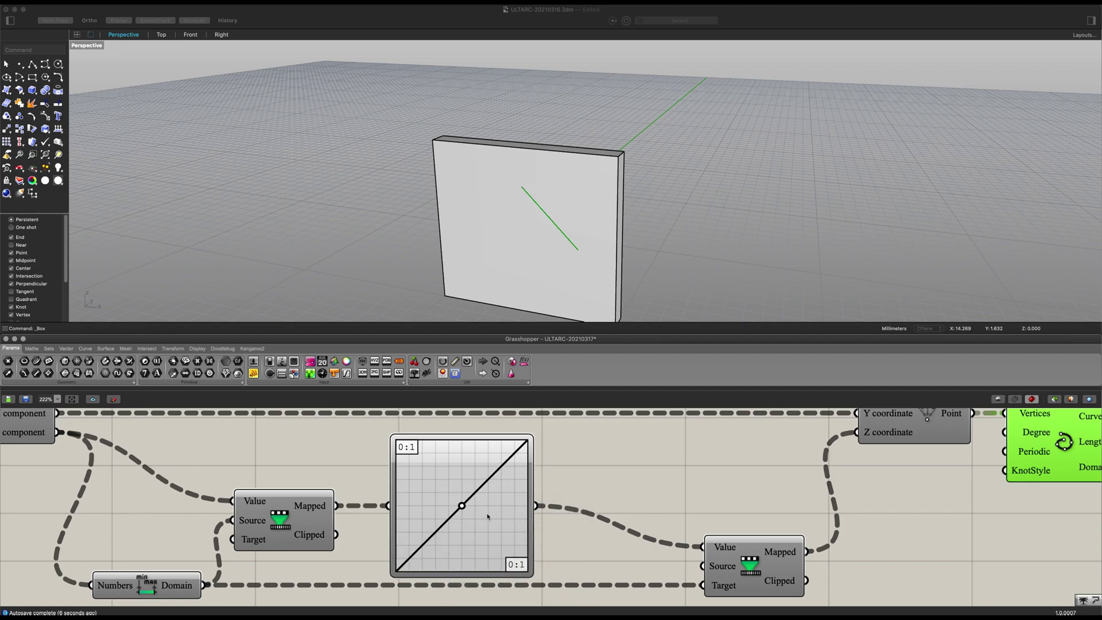
mouse_move(468, 505)
mouse_down()
mouse_move(420, 465)
mouse_move(473, 511)
mouse_up()
Try the Sine graph type in the Graph Mapper and place its end handle at the graph's upper corner.
right_click(427, 462)
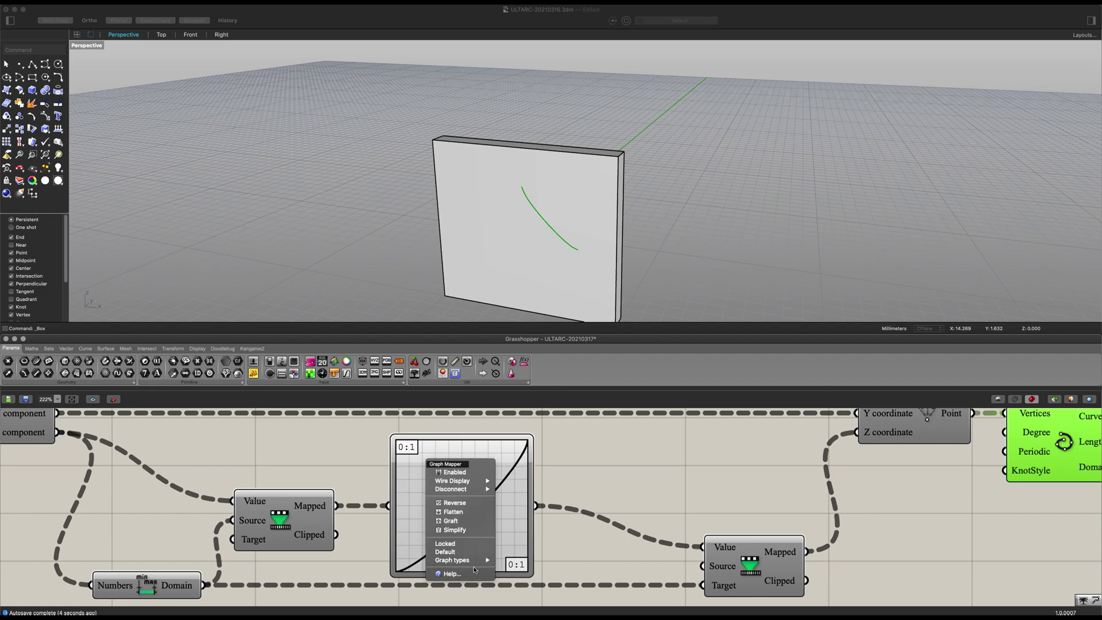
mouse_move(459, 560)
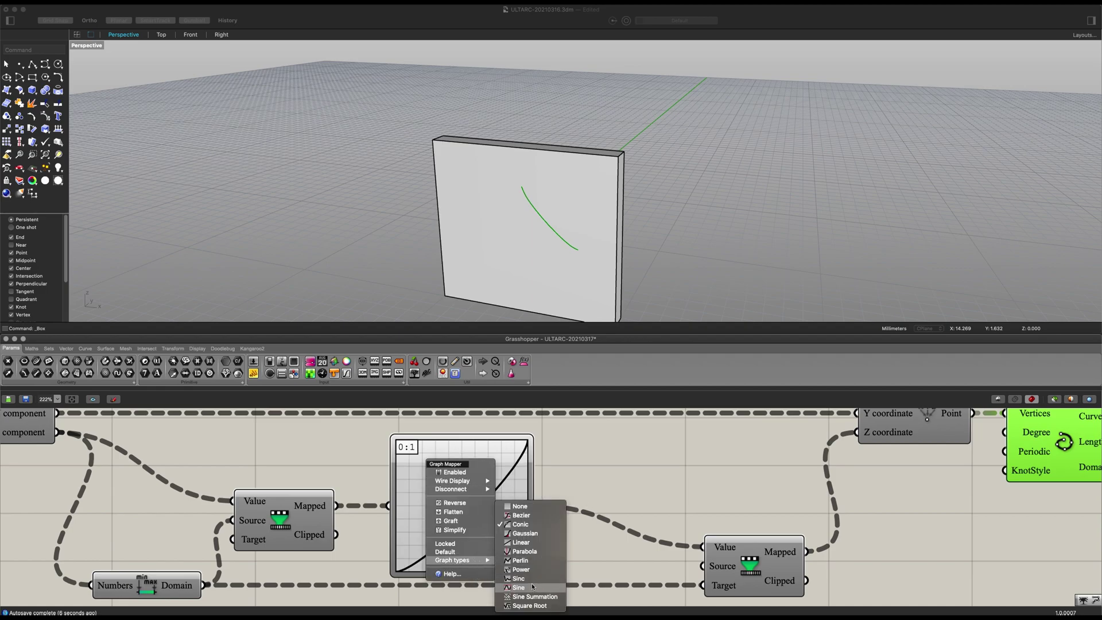
click(518, 524)
mouse_move(527, 443)
mouse_down()
mouse_move(423, 447)
mouse_move(526, 439)
mouse_up()
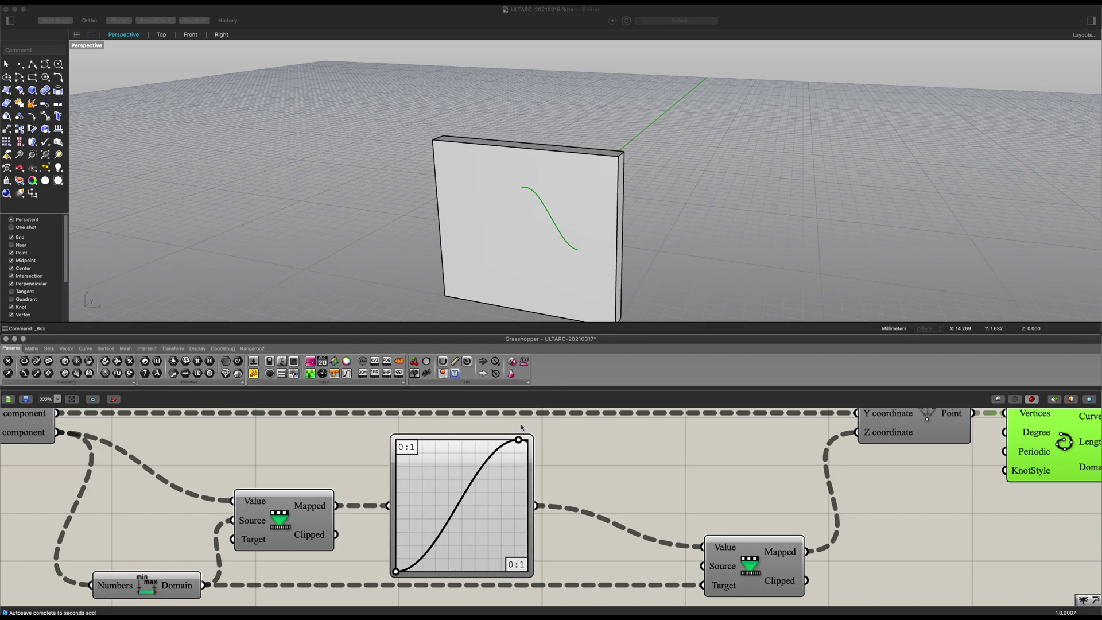
Set the Graph Mapper back to the Bezier type and extend its lower handle further along the graph's base.
right_click(442, 492)
mouse_move(491, 592)
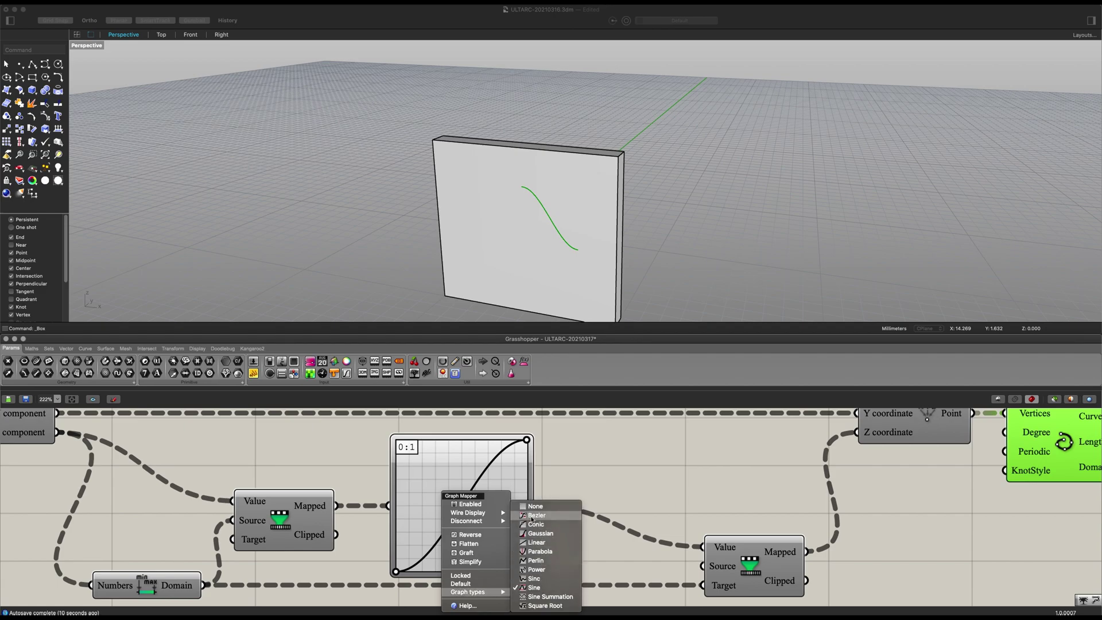
click(536, 515)
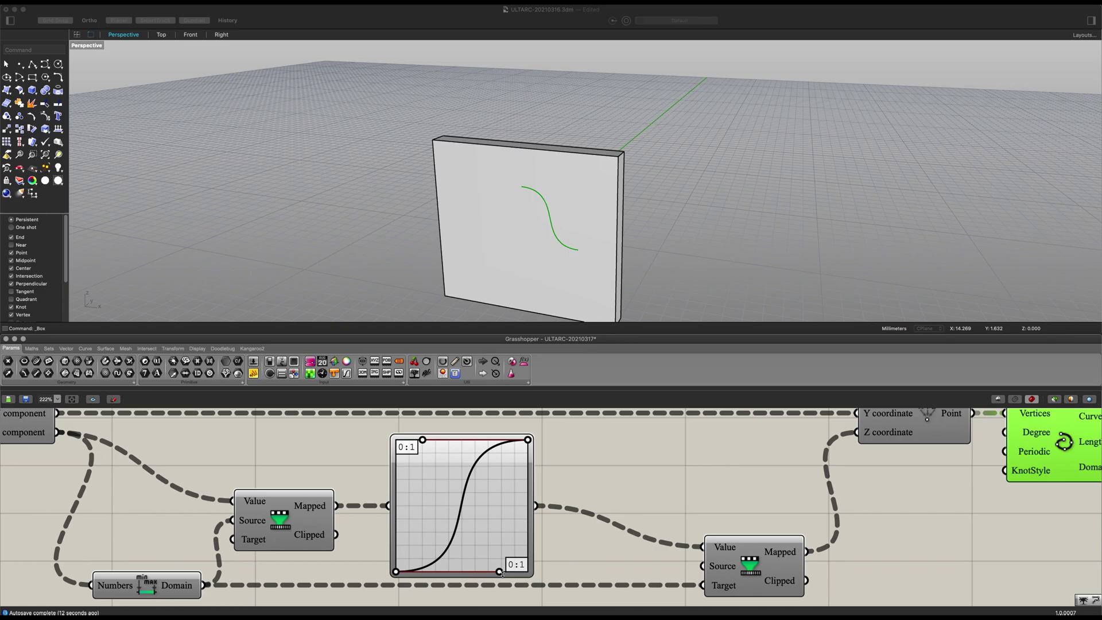
drag(501, 573, 516, 573)
scroll(456, 487, down, 3)
click(583, 490)
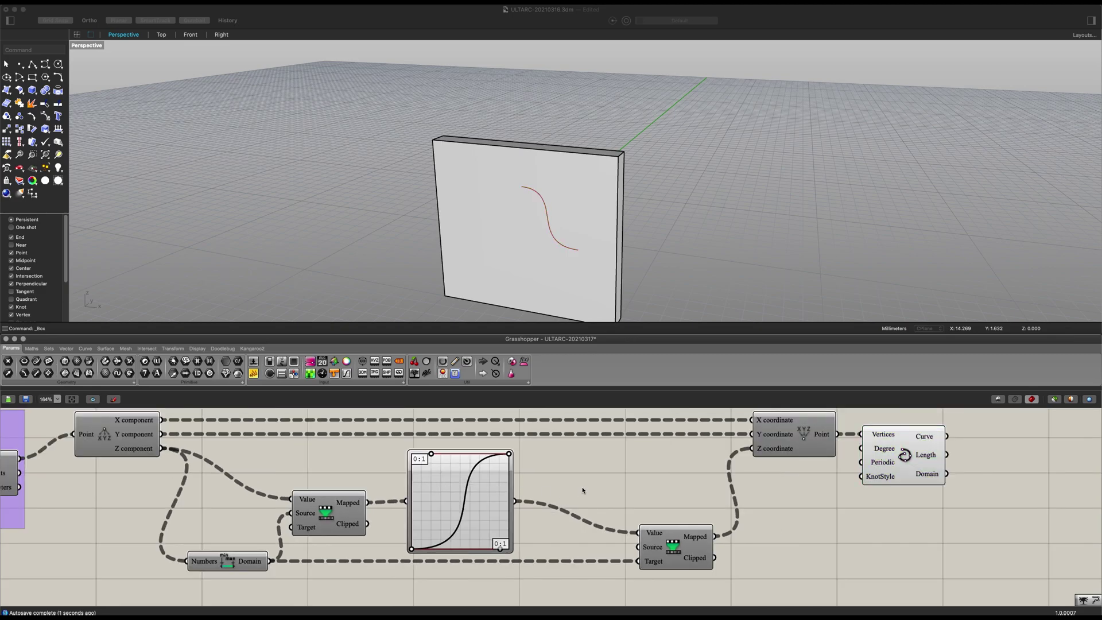
Group the components from Deconstruct to Interpolate and name the group "Arch Profile".
scroll(583, 490, down, 1)
scroll(762, 535, down, 4)
right_drag(760, 529, 795, 510)
drag(911, 554, 367, 433)
key(ctrl+g)
right_click(556, 466)
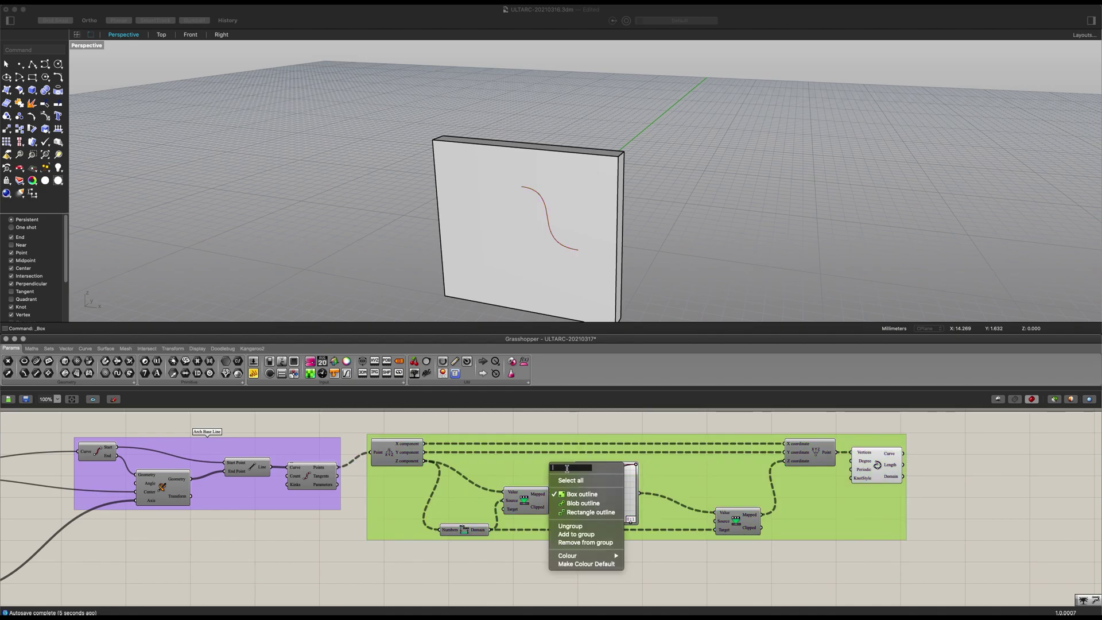
text(Arch Profile)
key(Return)
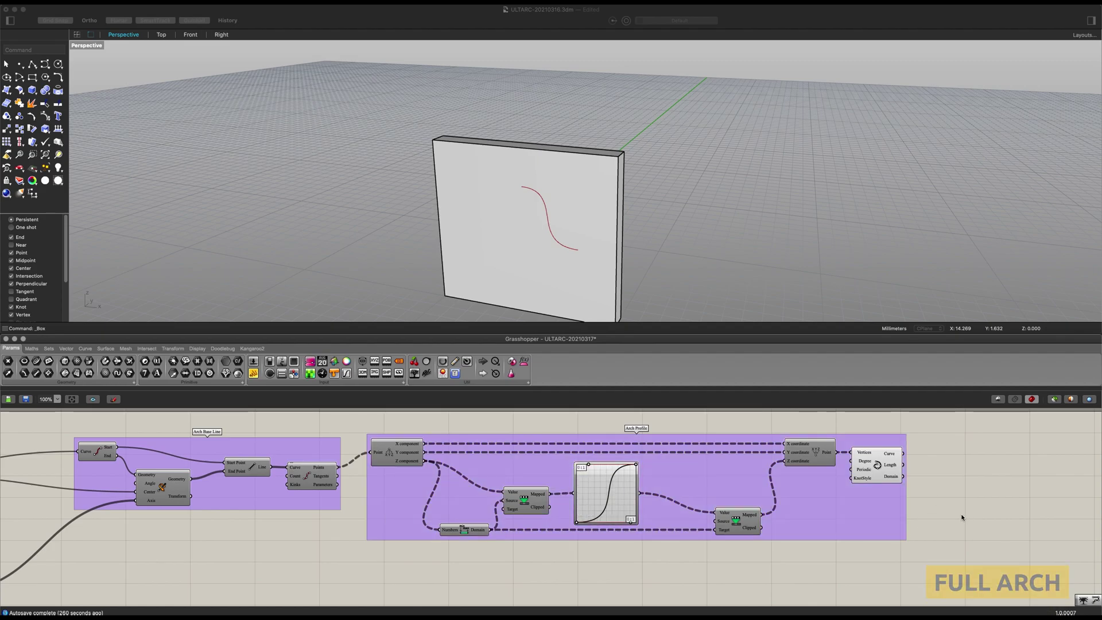
Add an End Points component beside the Arch Profile group and connect the Interpolate Curve output to its Curve input.
right_drag(959, 517, 609, 483)
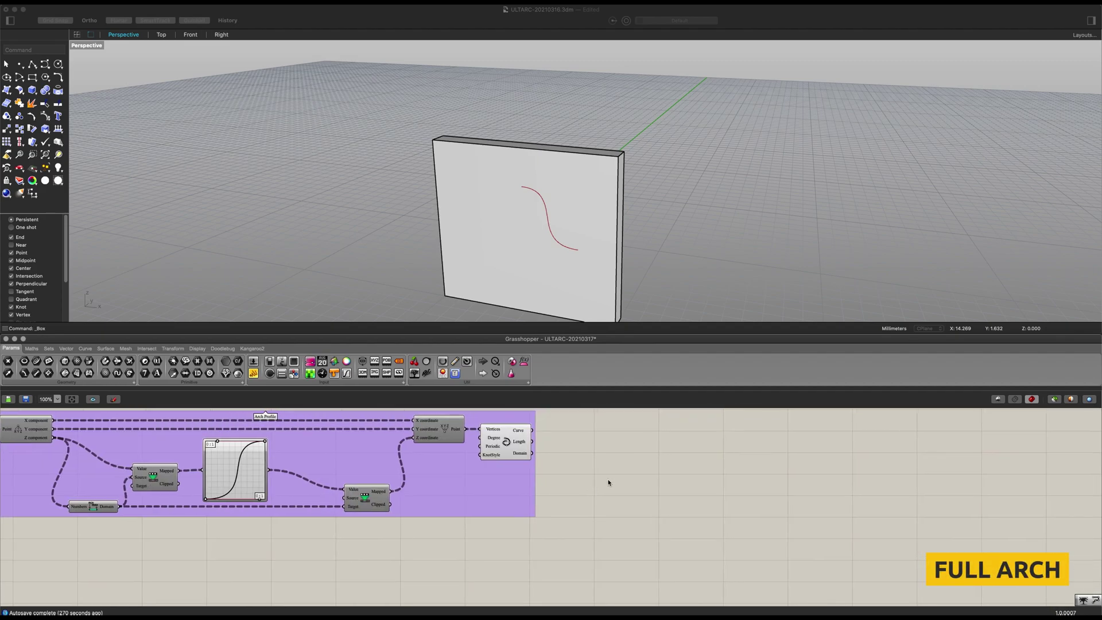
scroll(645, 491, up, 1)
double_click(638, 490)
text(end)
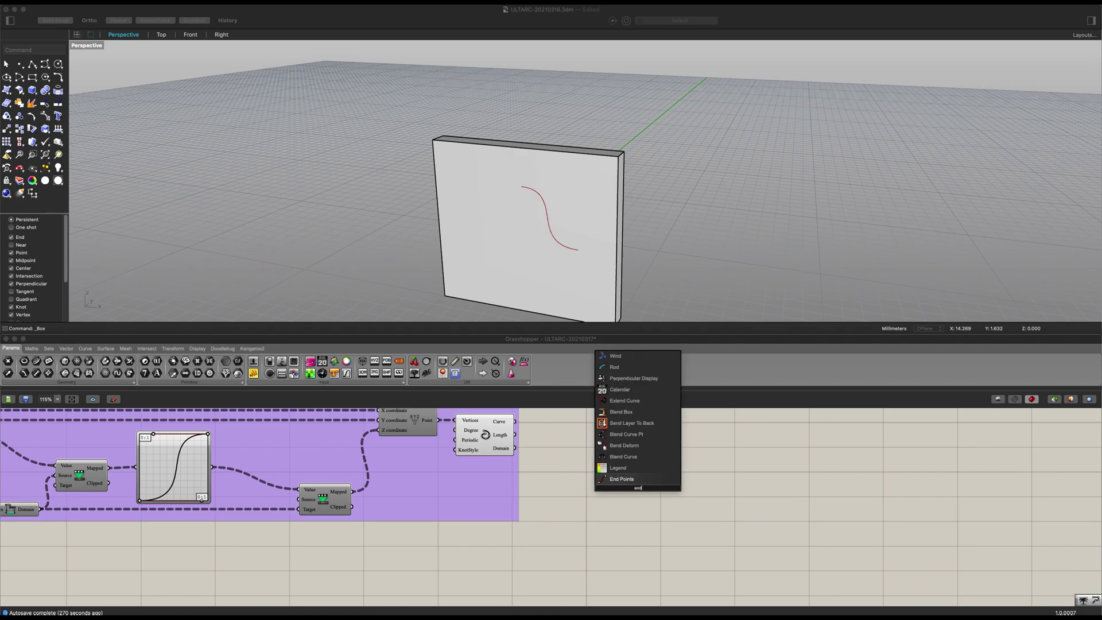
key(Return)
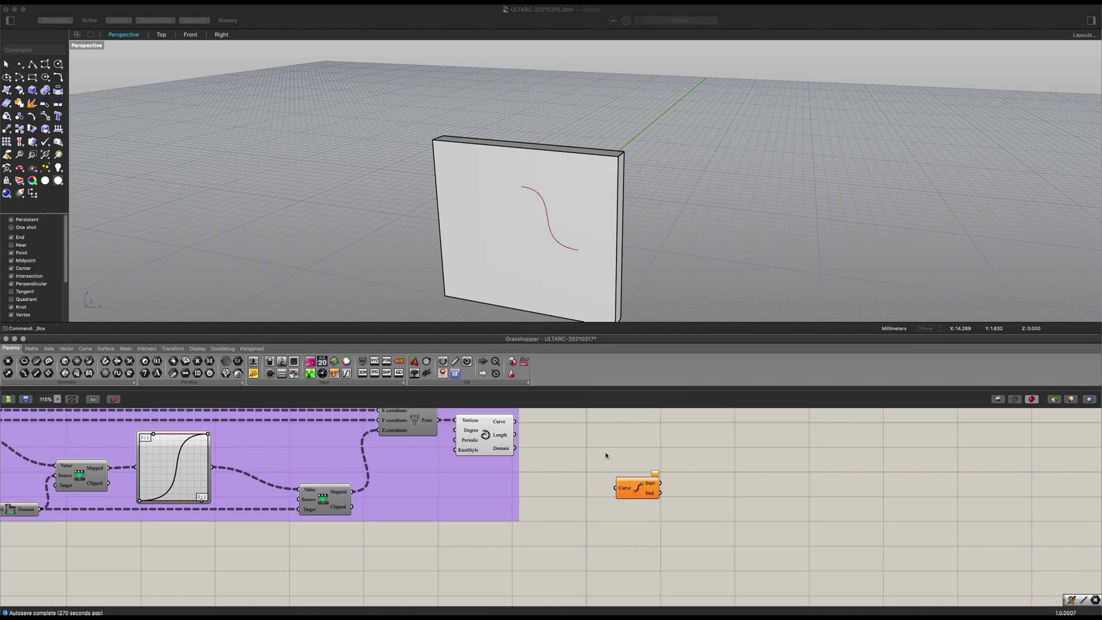
drag(518, 425, 603, 507)
scroll(669, 489, up, 2)
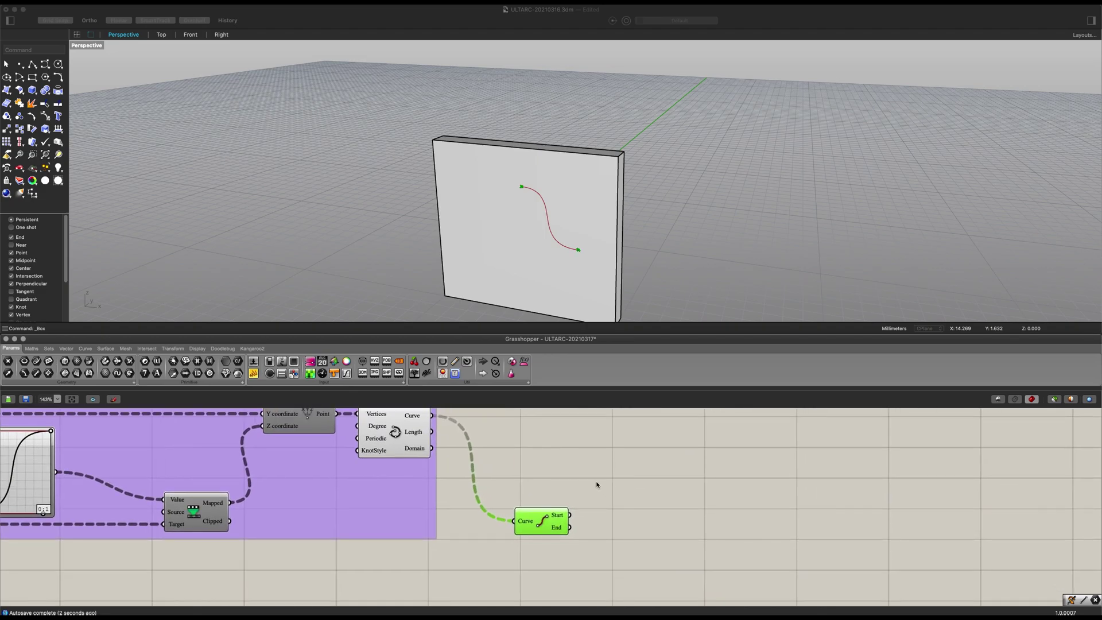
Add a Line component beside End Points and connect the End output to its Start Point input.
double_click(647, 499)
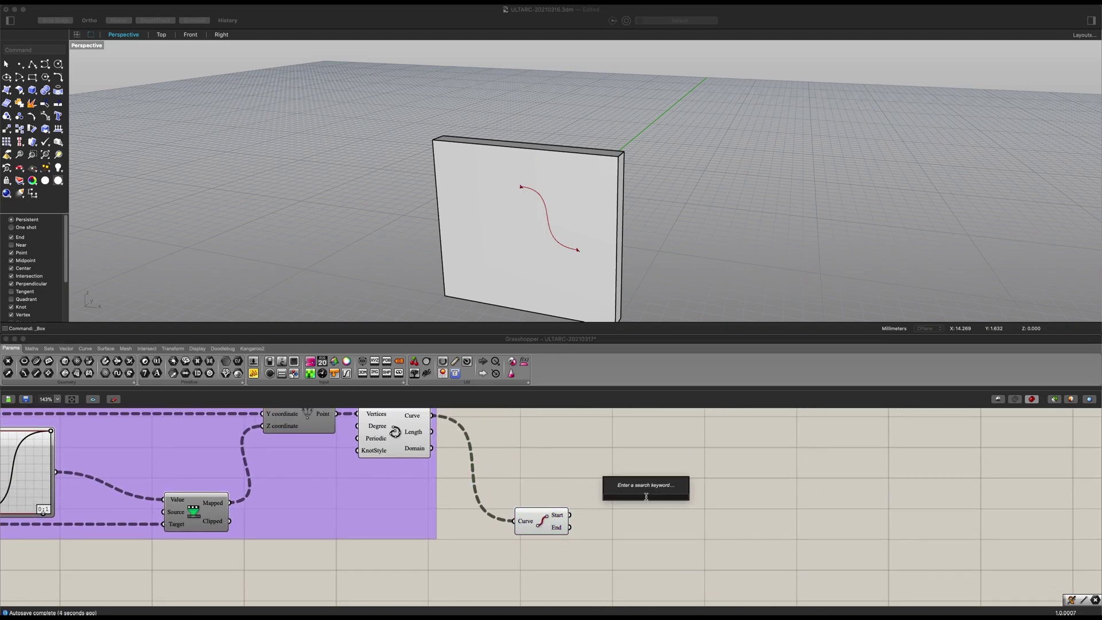
text(line)
key(Up)
key(Return)
drag(649, 497, 663, 544)
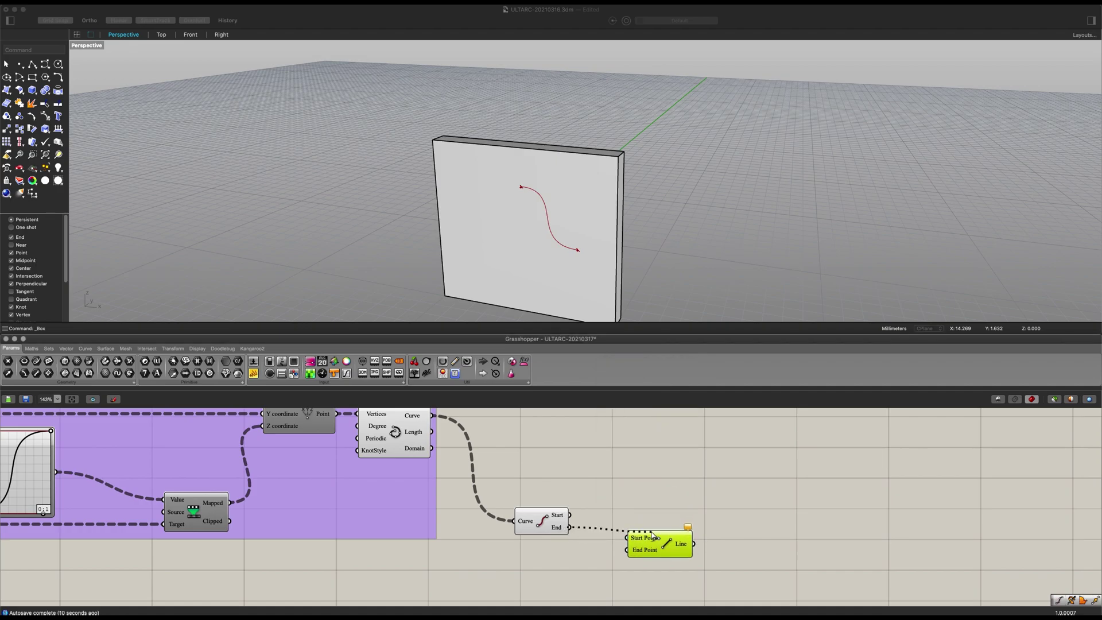
drag(652, 535, 648, 537)
Connect the Midpoint output in the Arch Base Height group to the Line component's End Point input.
scroll(632, 521, down, 5)
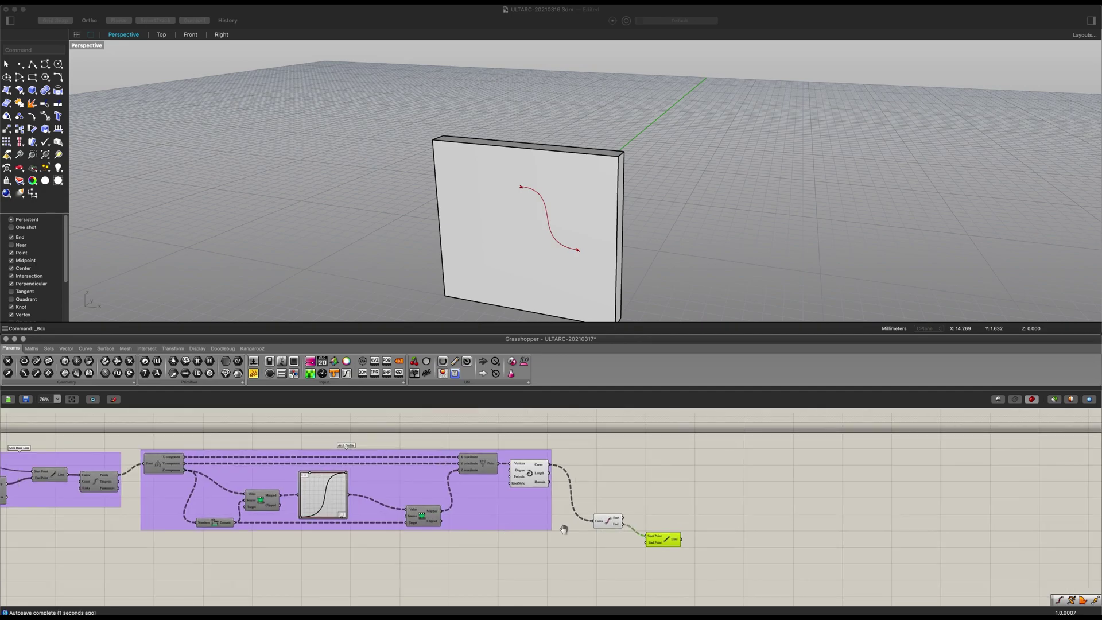
right_drag(589, 527, 765, 512)
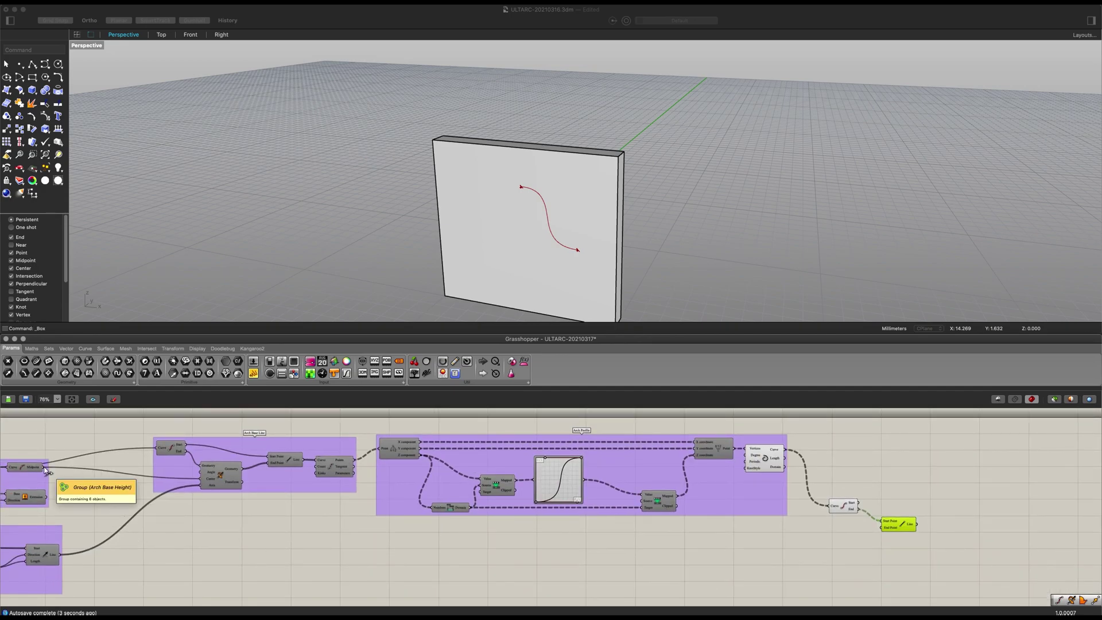
drag(48, 467, 866, 495)
scroll(912, 537, up, 3)
Add a Mirror Curve component and connect the Line output to its Curve input.
right_drag(1006, 492, 667, 508)
double_click(668, 507)
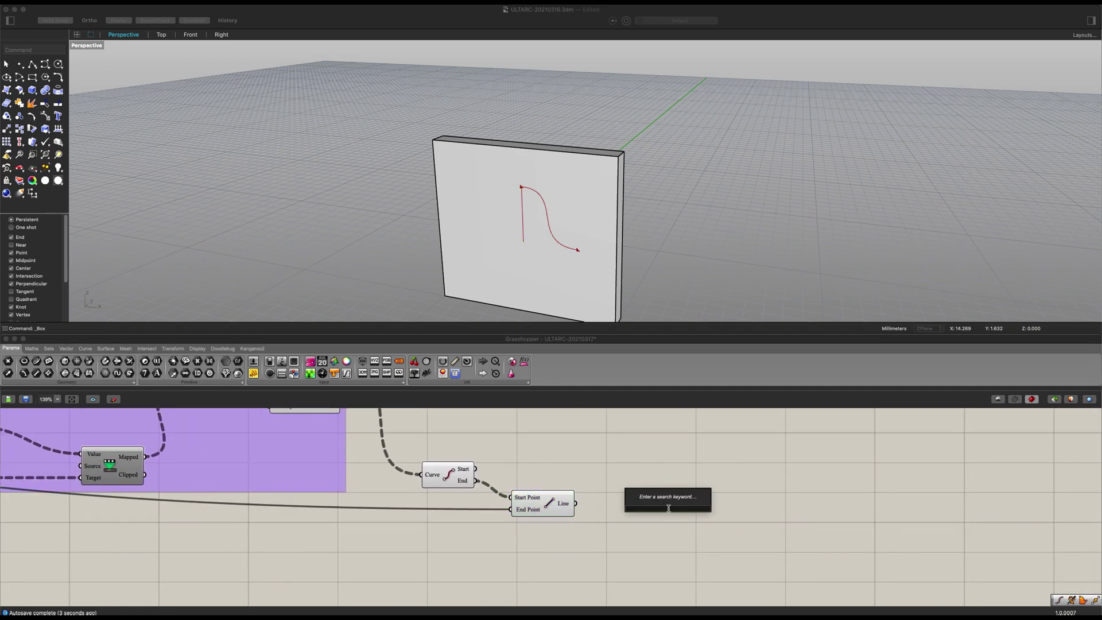
text(mirror)
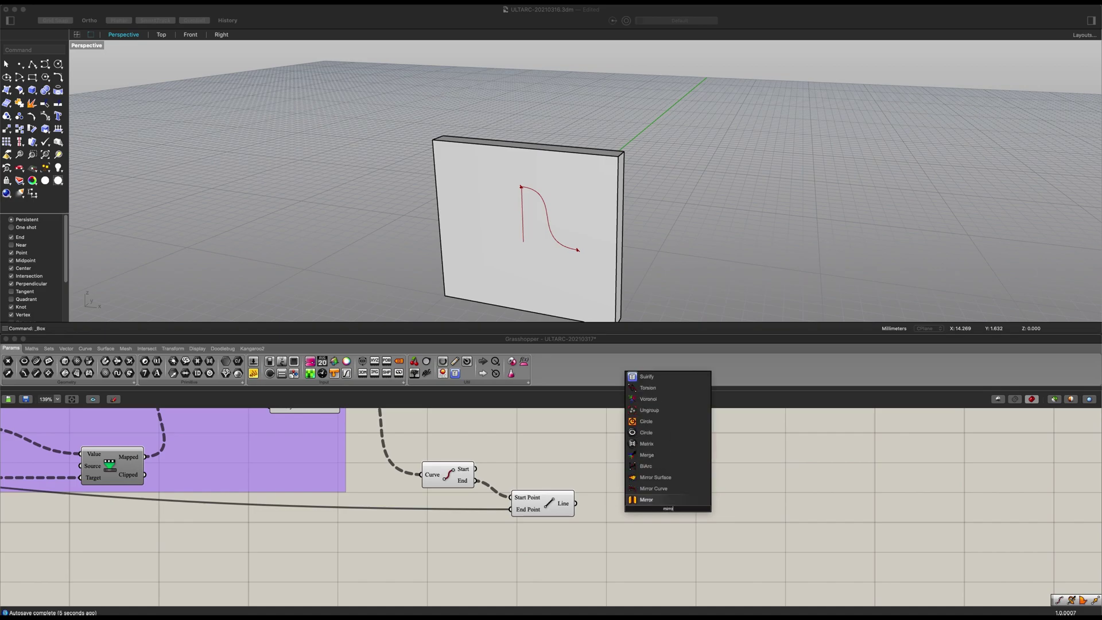
key(Up)
key(Return)
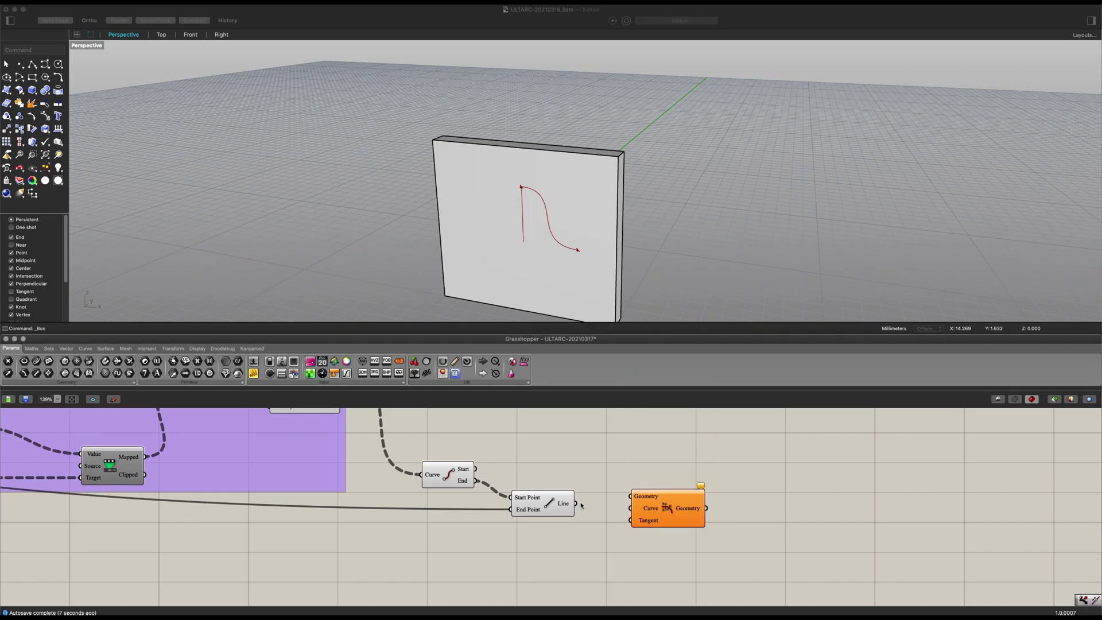
drag(621, 515, 630, 508)
Connect the Interpolate Curve output to the Mirror Curve component's Geometry input and tidy the component's position.
scroll(570, 469, down, 2)
click(341, 464)
drag(597, 515, 618, 557)
right_drag(682, 554, 685, 478)
drag(655, 489, 665, 512)
right_drag(644, 506, 643, 494)
drag(659, 506, 658, 496)
Add a Ruled Surface component with the Interpolate Curve output as Curve A and the mirrored geometry as Curve B.
right_drag(670, 500, 578, 520)
double_click(670, 465)
text(rul)
click(645, 458)
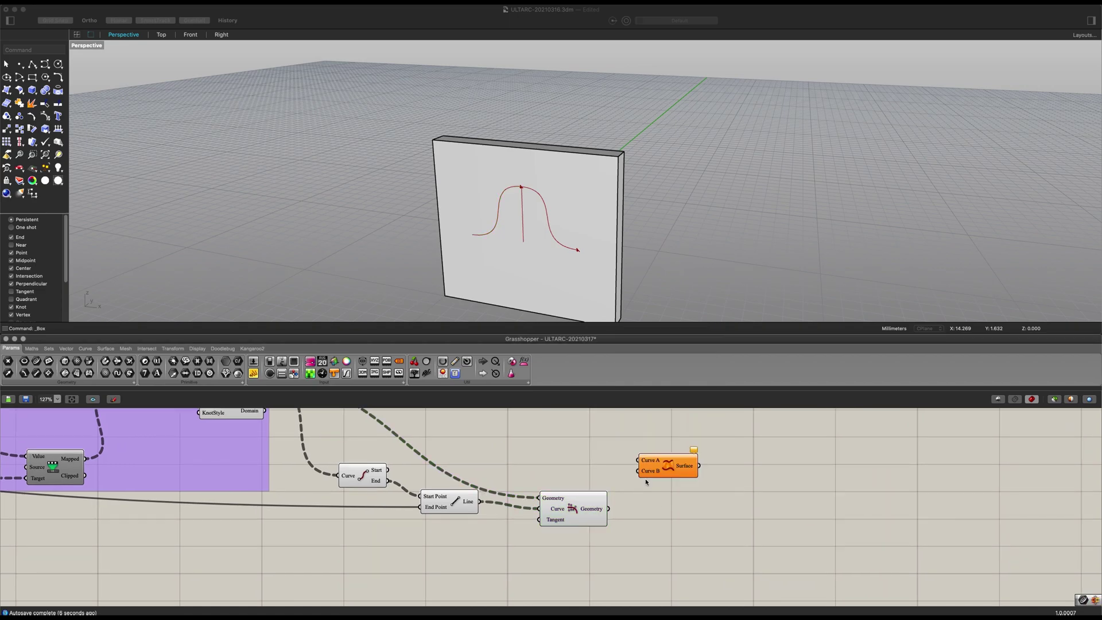
drag(608, 508, 639, 474)
right_drag(582, 458, 618, 516)
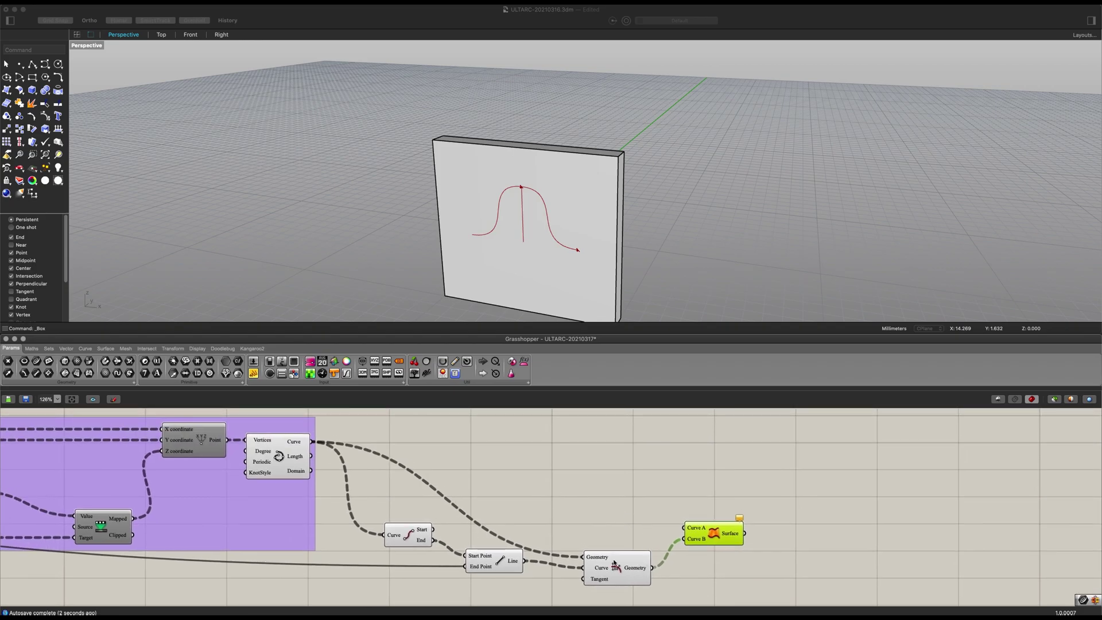
drag(428, 442, 726, 553)
click(283, 469)
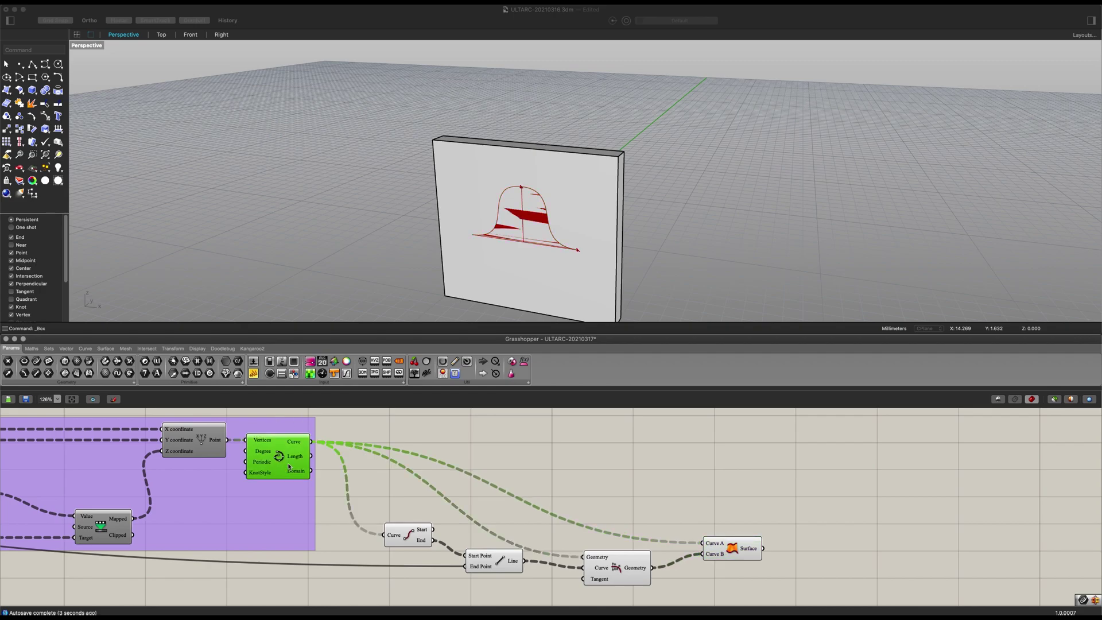
click(490, 503)
right_drag(635, 502, 583, 413)
drag(688, 505, 383, 518)
click(560, 494)
right_drag(624, 509, 458, 442)
right_drag(608, 539, 669, 539)
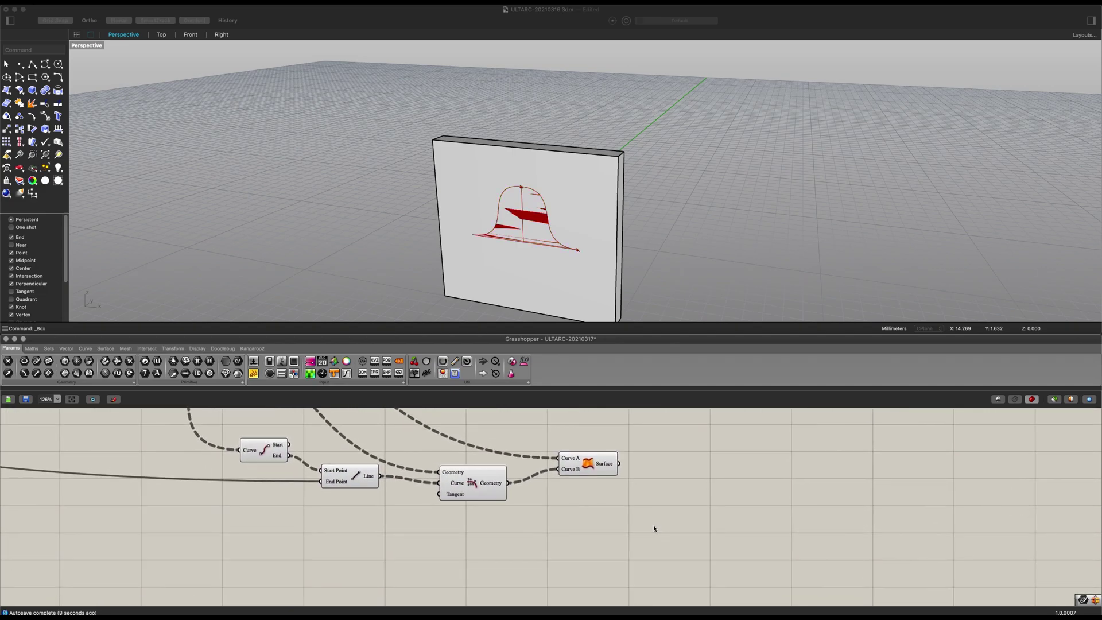
Add a Region Union component and place it below and beyond the Ruled Surface component.
double_click(616, 521)
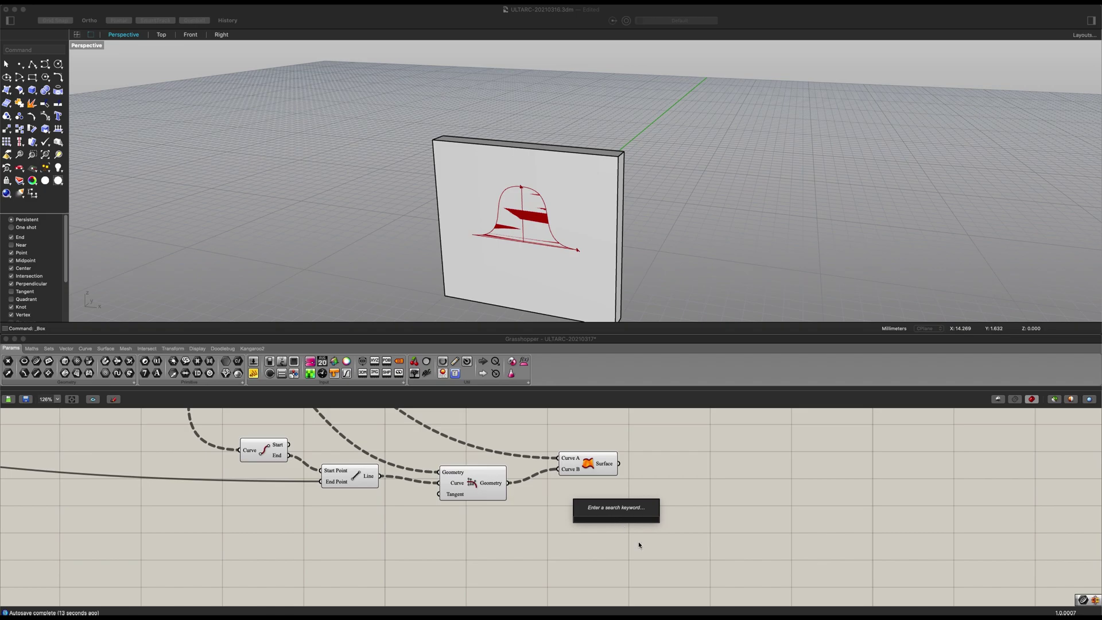
text(region)
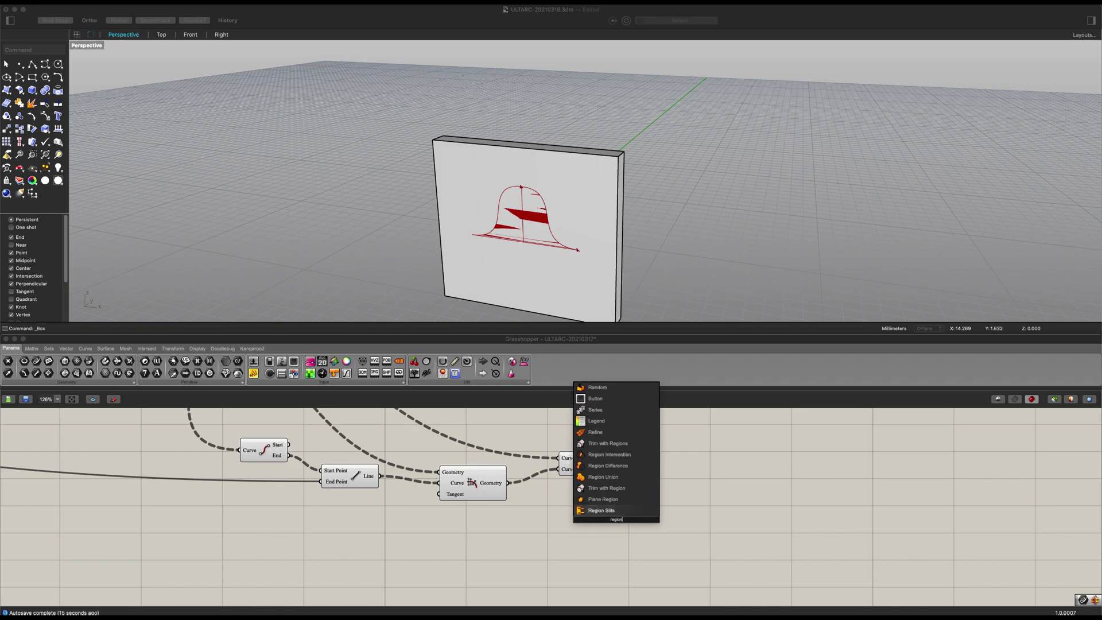
key(Up)
key(Up)
key(Up)
key(Return)
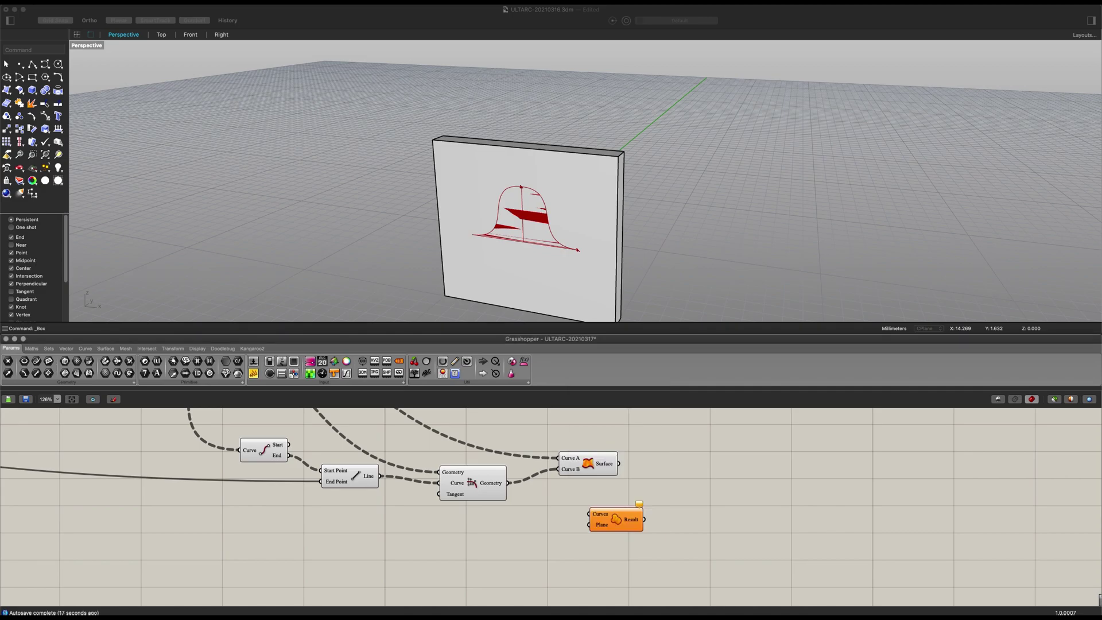
drag(608, 520, 669, 504)
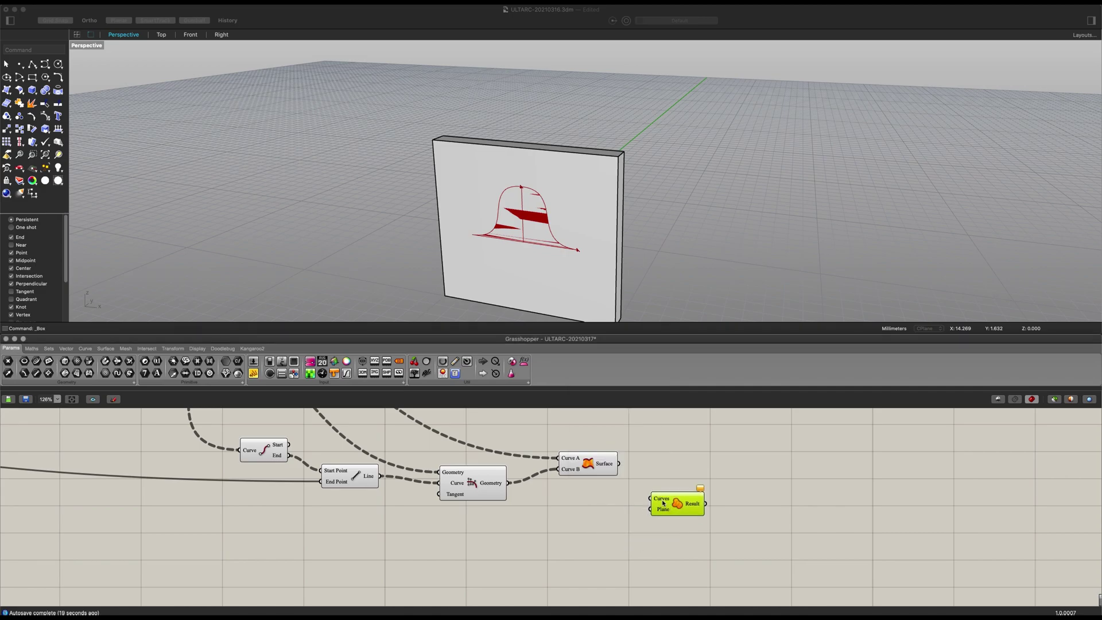
Flatten the Region Union's Curves input and connect the Ruled Surface output to it.
right_click(655, 499)
click(679, 510)
drag(645, 497, 647, 498)
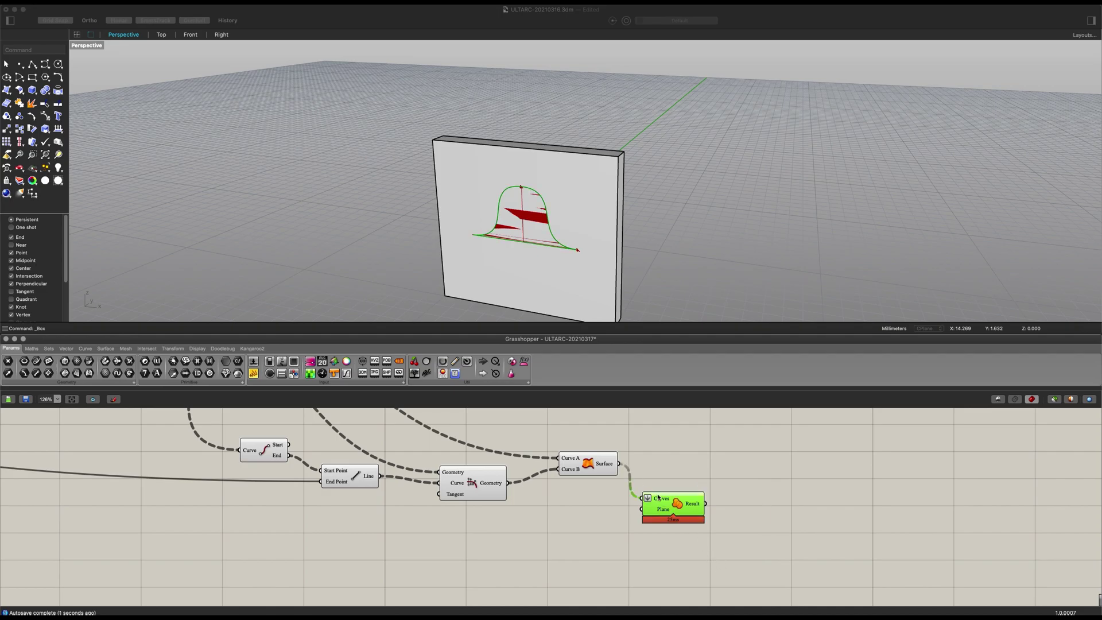
Add the Extrusion output from the Arch Base Height group as a second source to the Region Union's Curves input.
scroll(658, 497, down, 3)
right_drag(403, 501, 701, 505)
scroll(482, 509, down, 3)
right_drag(331, 506, 592, 513)
scroll(310, 483, left, 5)
scroll(311, 482, up, 2)
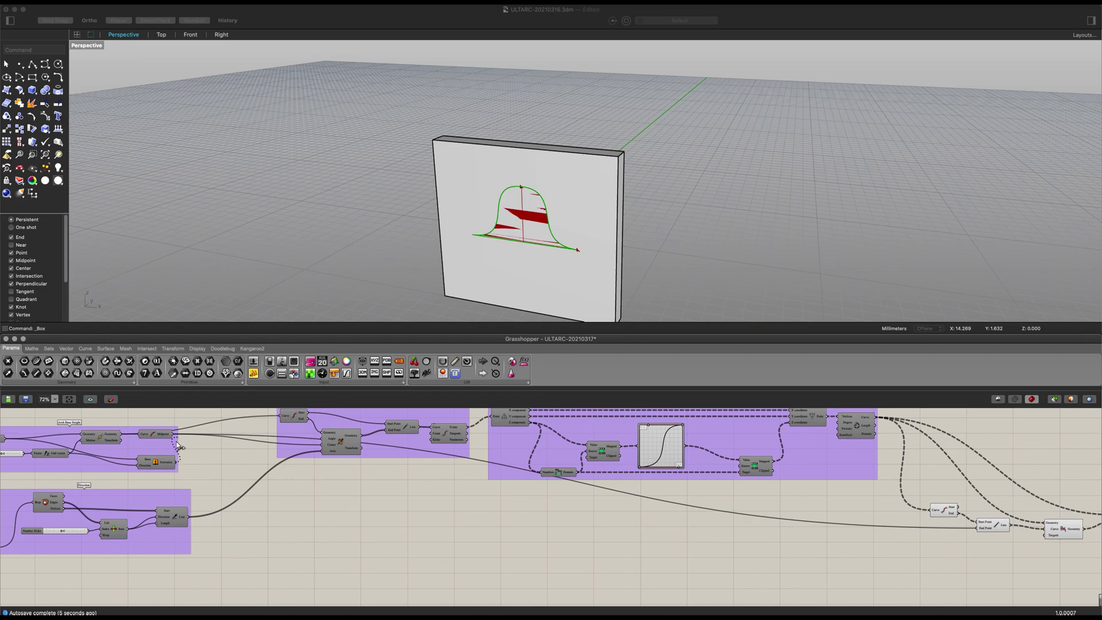
drag(176, 445, 1005, 534)
scroll(1000, 551, up, 2)
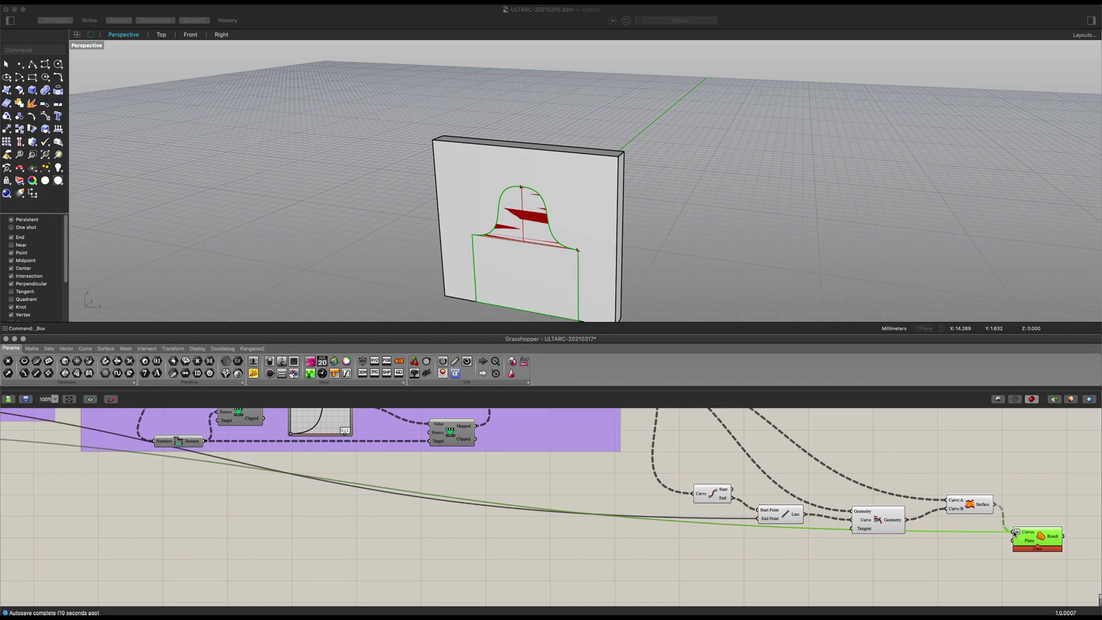
Hide the preview of the components from End Points to Ruled Surface and shift the Region Union component slightly.
right_drag(1029, 539, 709, 527)
drag(646, 513, 375, 456)
key(ctrl+q)
drag(680, 533, 710, 539)
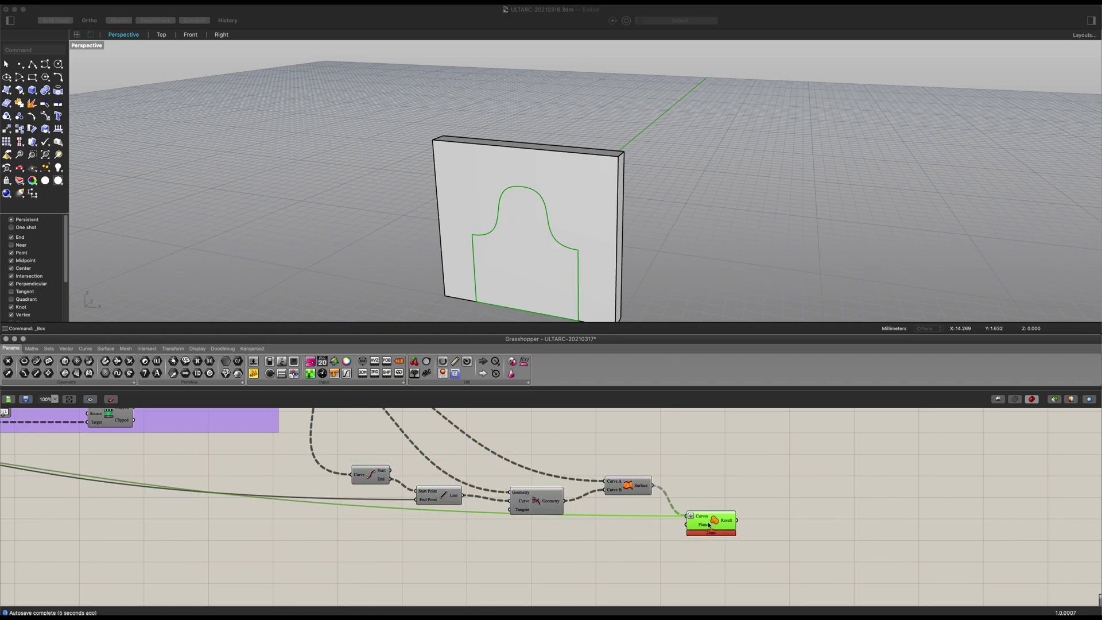
Add a Boundary Surfaces component, connect the Region Union result to its Edges input, and place it right beside Region Union.
right_drag(794, 534, 640, 523)
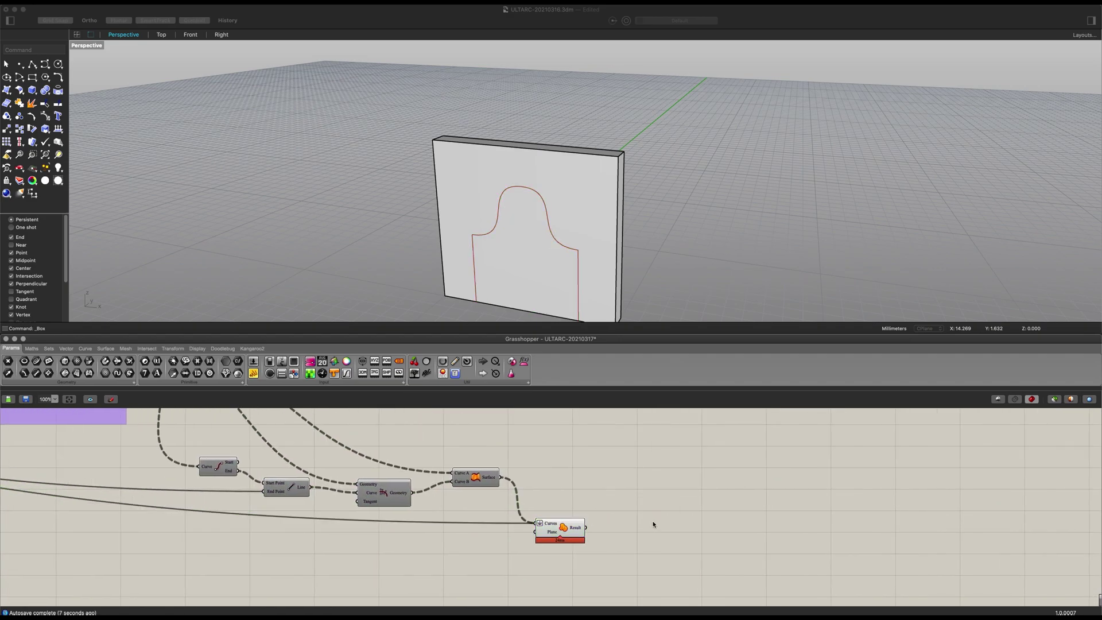
double_click(653, 522)
text(boun)
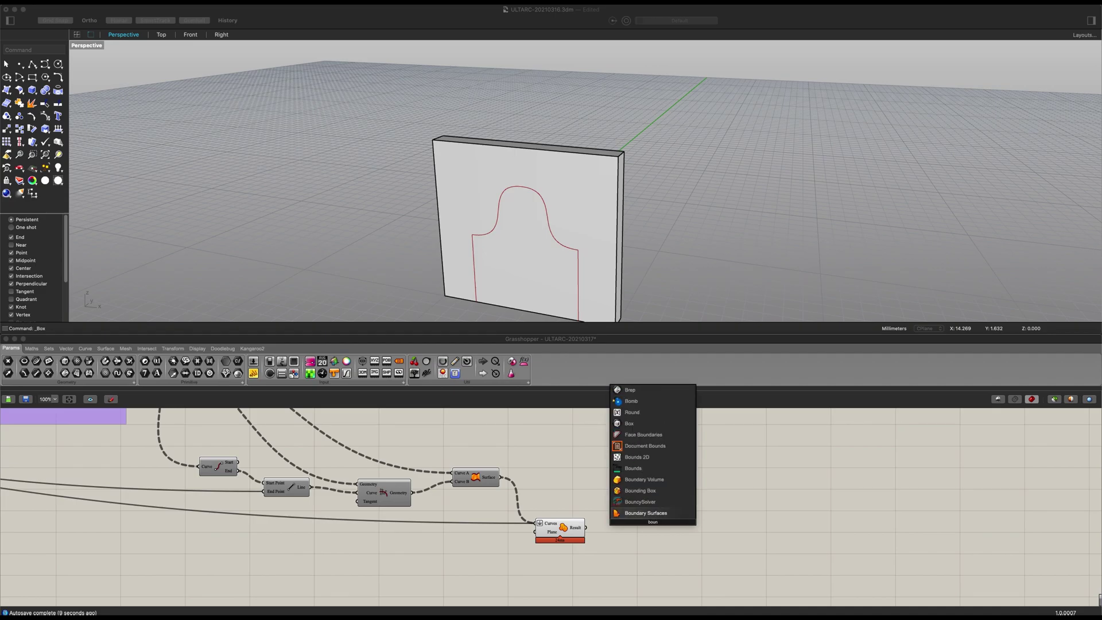
key(Return)
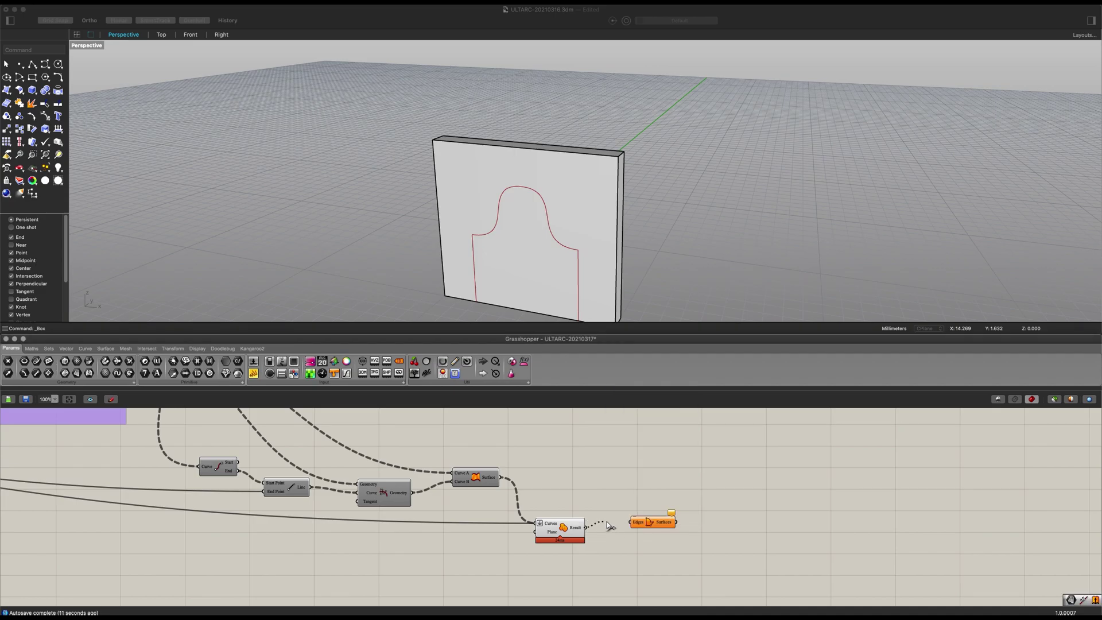
drag(610, 525, 631, 522)
drag(652, 526, 613, 535)
click(560, 524)
Add an Extrude component and connect the Boundary Surfaces output to its Base input.
scroll(632, 521, down, 2)
scroll(632, 521, right, 2)
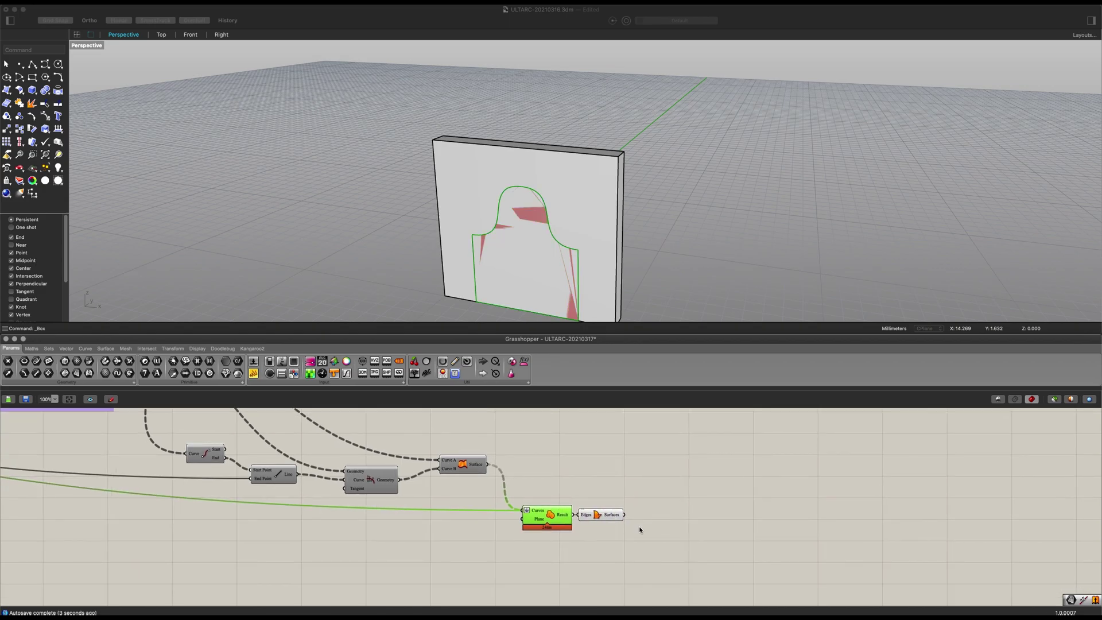
double_click(659, 535)
text(extru)
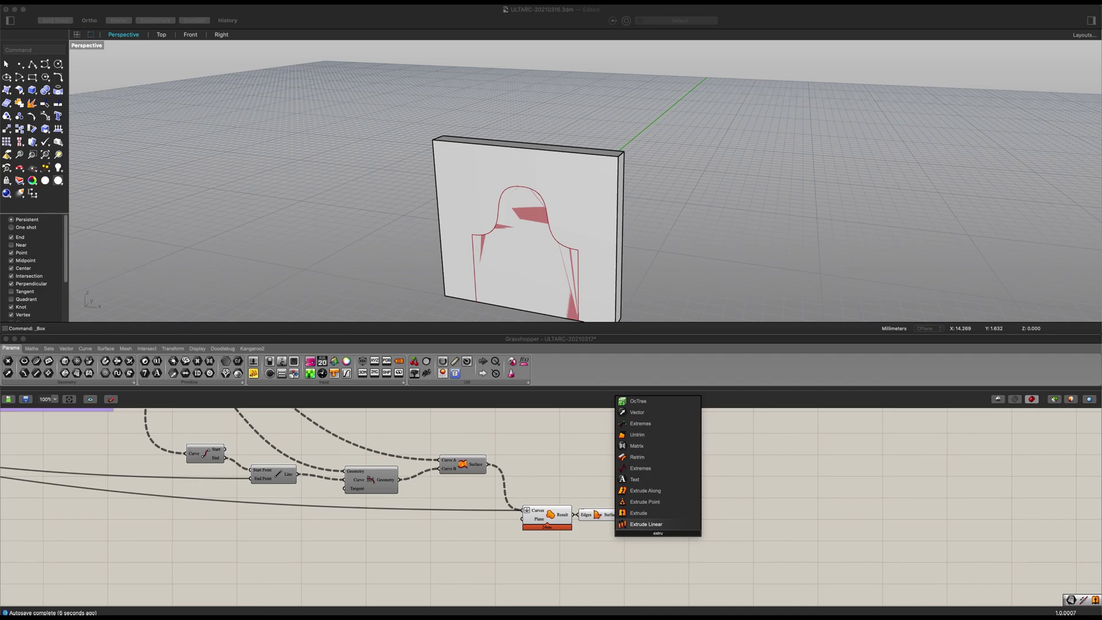
key(Up)
key(Return)
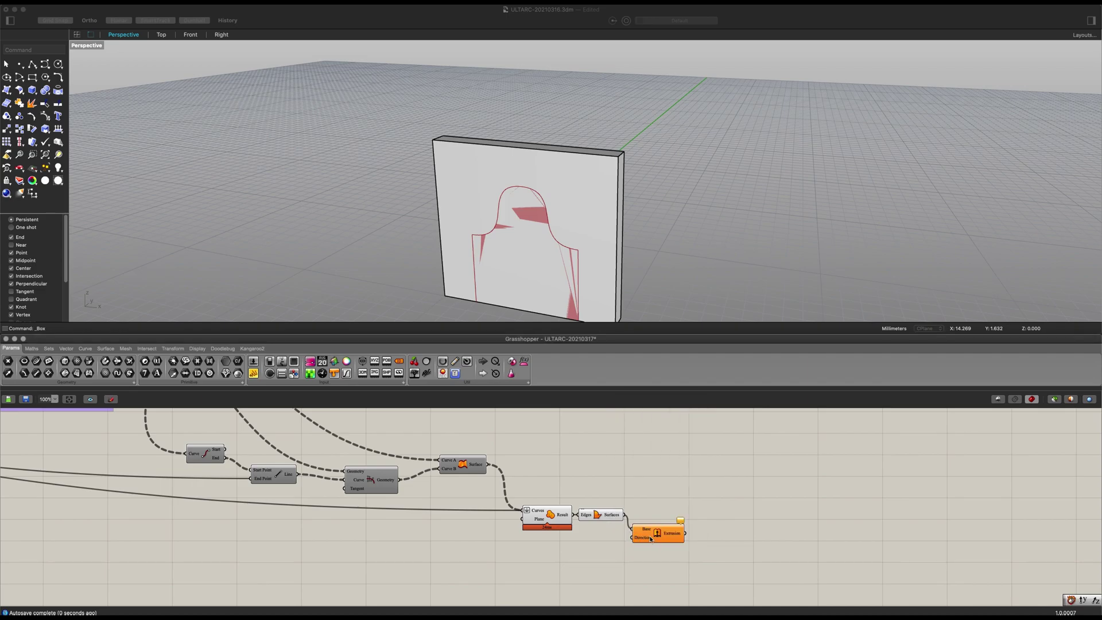
Bring the Extrude component closer to the Direction group and connect that group's Line output to its Direction input.
drag(651, 538, 121, 554)
scroll(663, 536, down, 1)
mouse_move(186, 545)
right_down()
mouse_move(278, 549)
mouse_move(815, 477)
right_up()
mouse_move(528, 483)
right_down()
mouse_move(566, 502)
mouse_move(700, 525)
right_up()
scroll(700, 525, up, 1)
scroll(271, 500, down, 1)
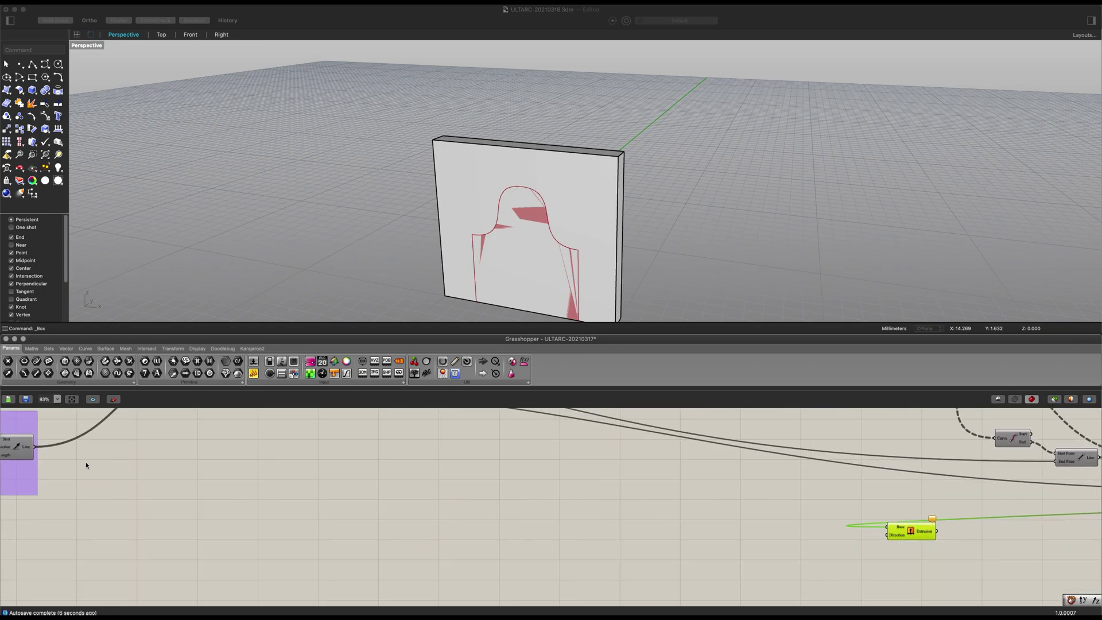
drag(160, 454, 194, 459)
scroll(198, 484, down, 10)
drag(76, 457, 904, 523)
scroll(354, 483, up, 5)
scroll(355, 486, up, 7)
Move the Extrude component back beside the Boundary Surfaces component.
right_drag(905, 523, 502, 528)
drag(503, 528, 798, 488)
click(687, 483)
Fine-tune the upper Bezier handle of the Graph Mapper in the Arch Profile group along the graph's upper edge.
right_drag(683, 209, 565, 254)
right_drag(274, 421, 474, 511)
right_drag(191, 428, 415, 464)
right_drag(143, 413, 391, 502)
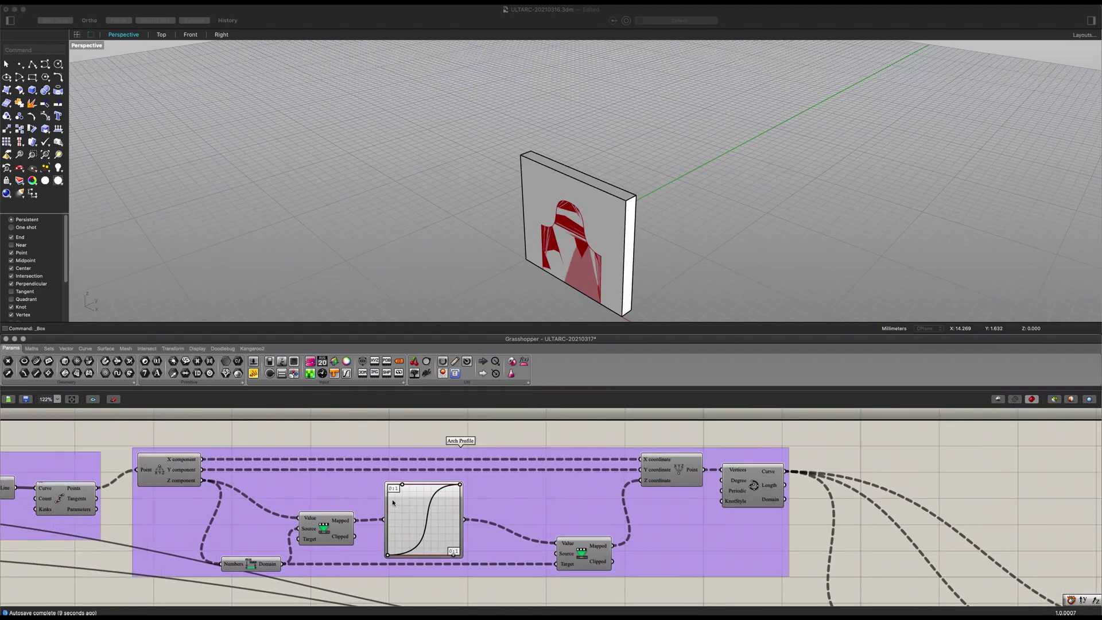
mouse_move(405, 487)
mouse_down()
mouse_move(411, 513)
mouse_move(402, 484)
mouse_up()
scroll(460, 474, down, 2)
Group the components from End Points to Extrude and name the group "Full Arch".
right_drag(647, 474, 364, 403)
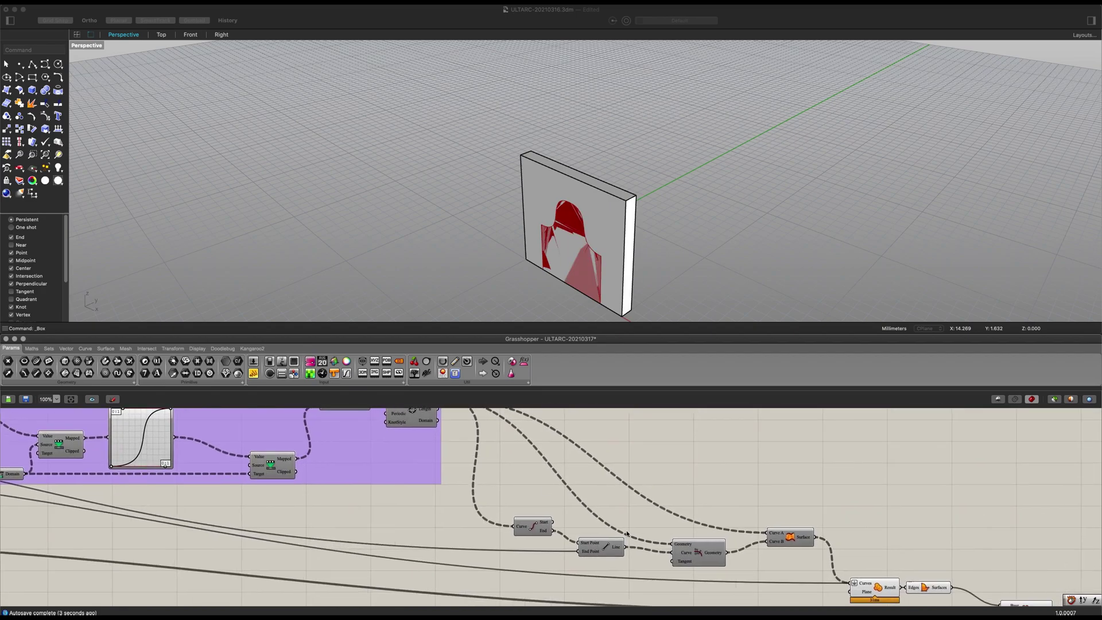
right_drag(584, 468, 435, 394)
drag(914, 569, 298, 423)
scroll(522, 503, up, 2)
scroll(522, 503, left, 1)
key(super+g)
click(577, 465)
right_click(577, 464)
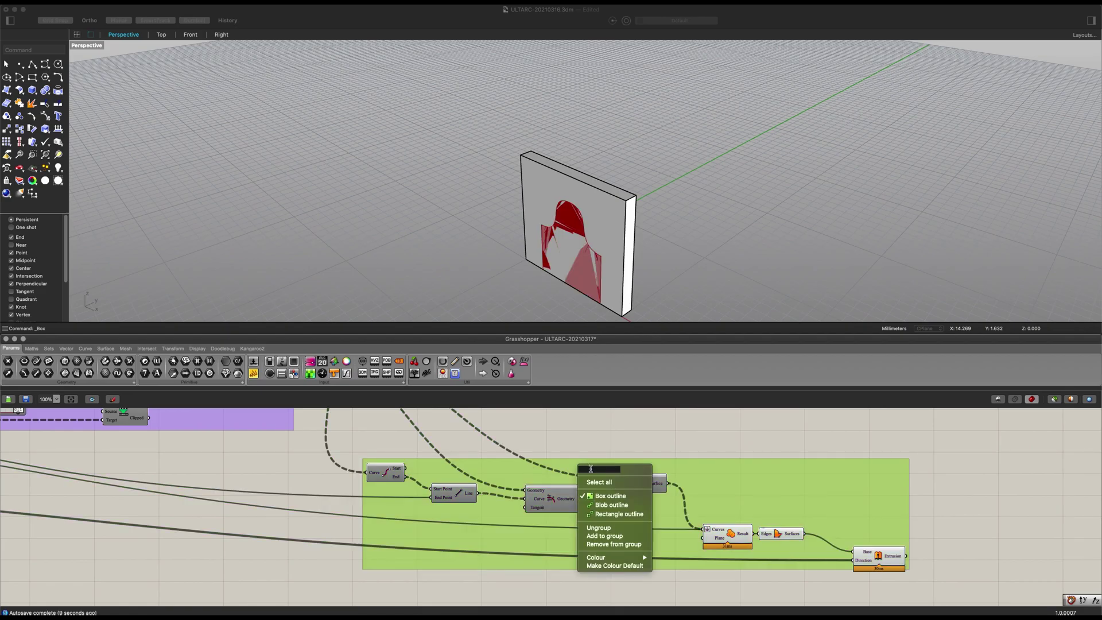
text(Full Arch)
key(Return)
click(712, 485)
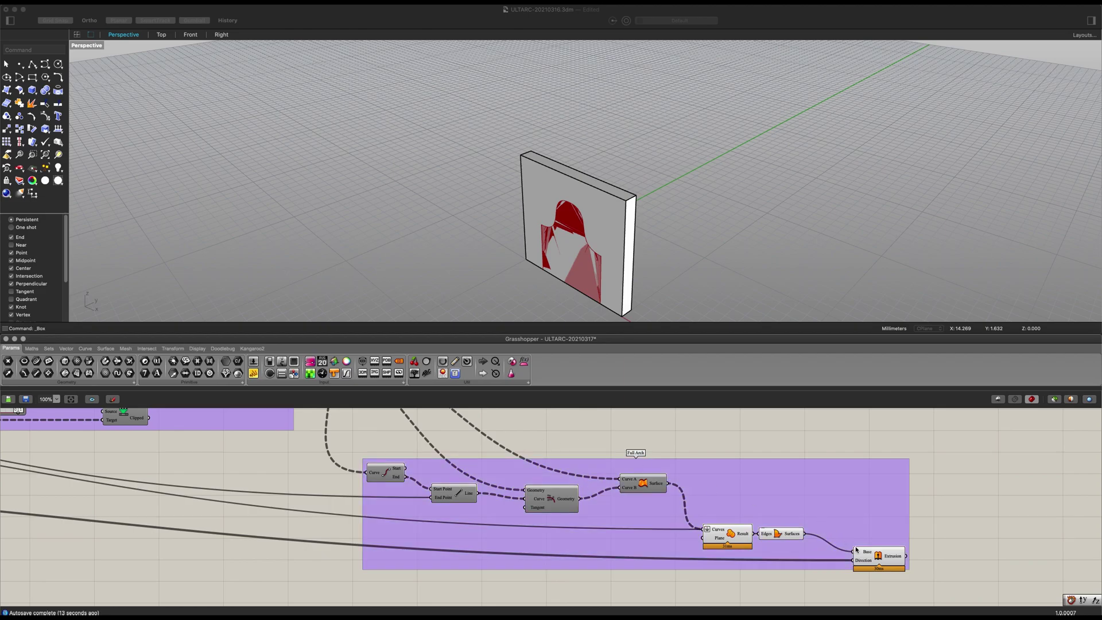
Move Extrude closer to Boundary Surfaces and hide the previews of Boundary Surfaces and Region Union.
drag(857, 550, 830, 536)
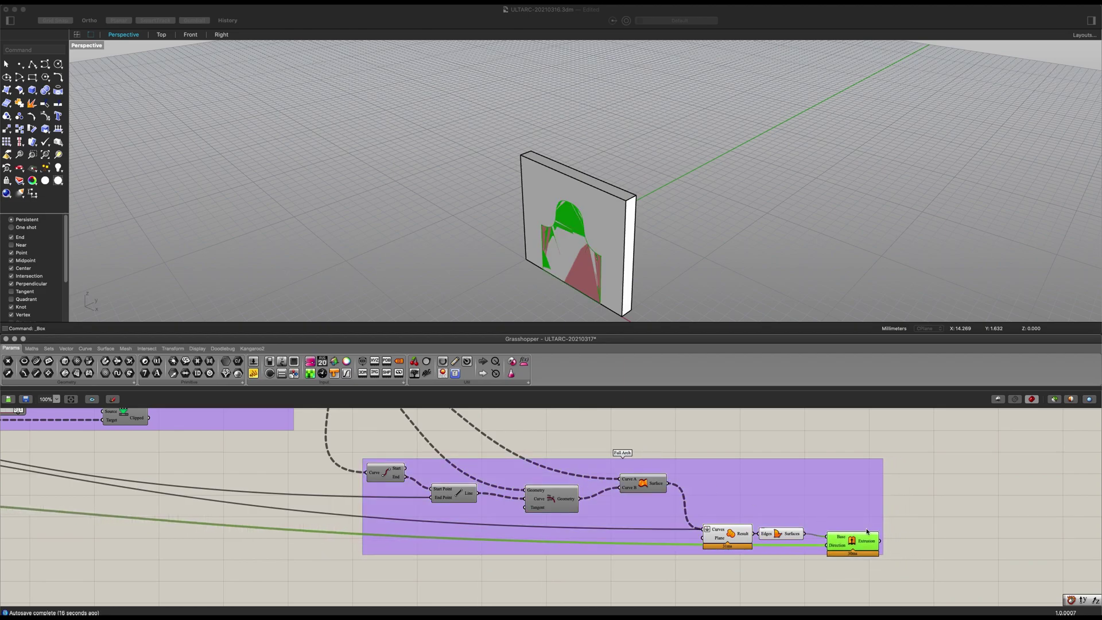
click(925, 541)
click(768, 535)
click(728, 534)
click(996, 536)
Add a Solid Difference component below the Direction group.
right_drag(243, 531, 607, 518)
scroll(607, 518, down, 1)
scroll(606, 517, left, 10)
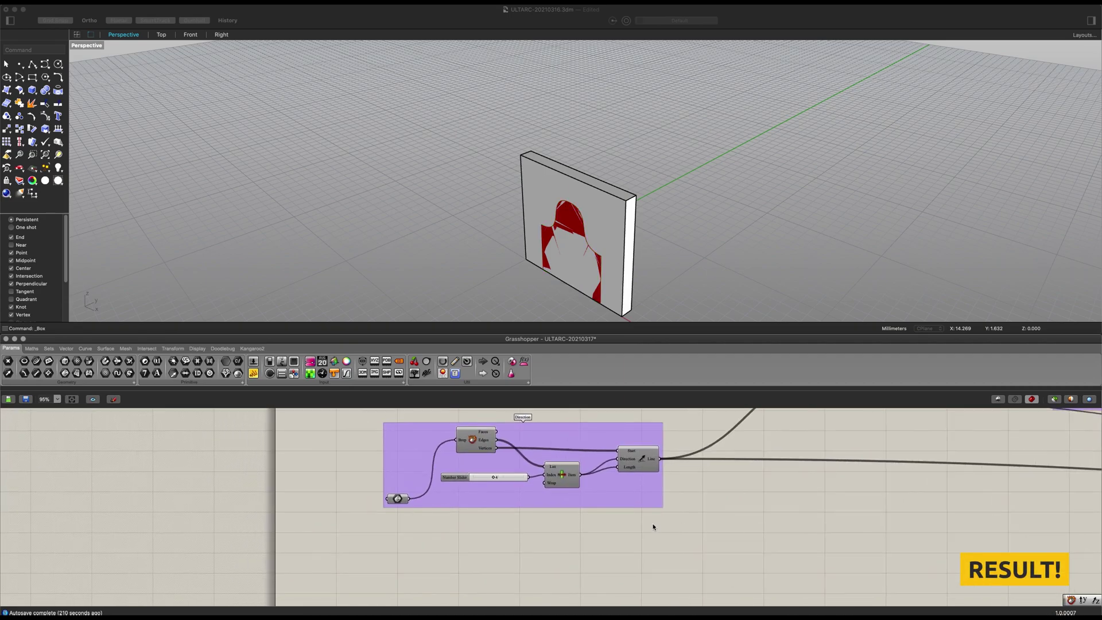
drag(360, 494, 366, 493)
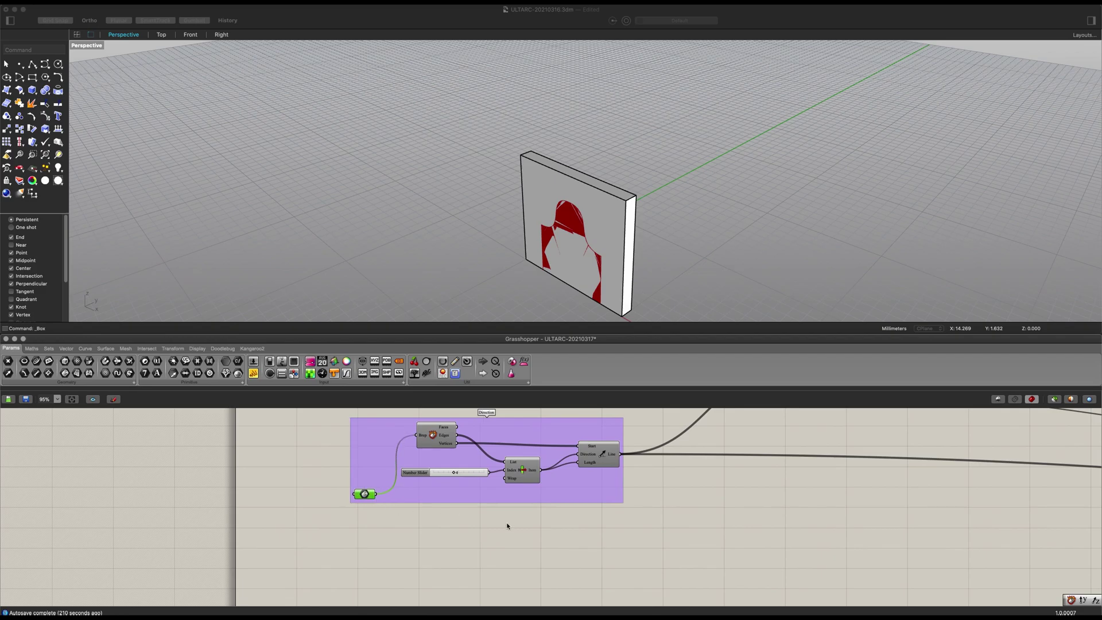
double_click(536, 531)
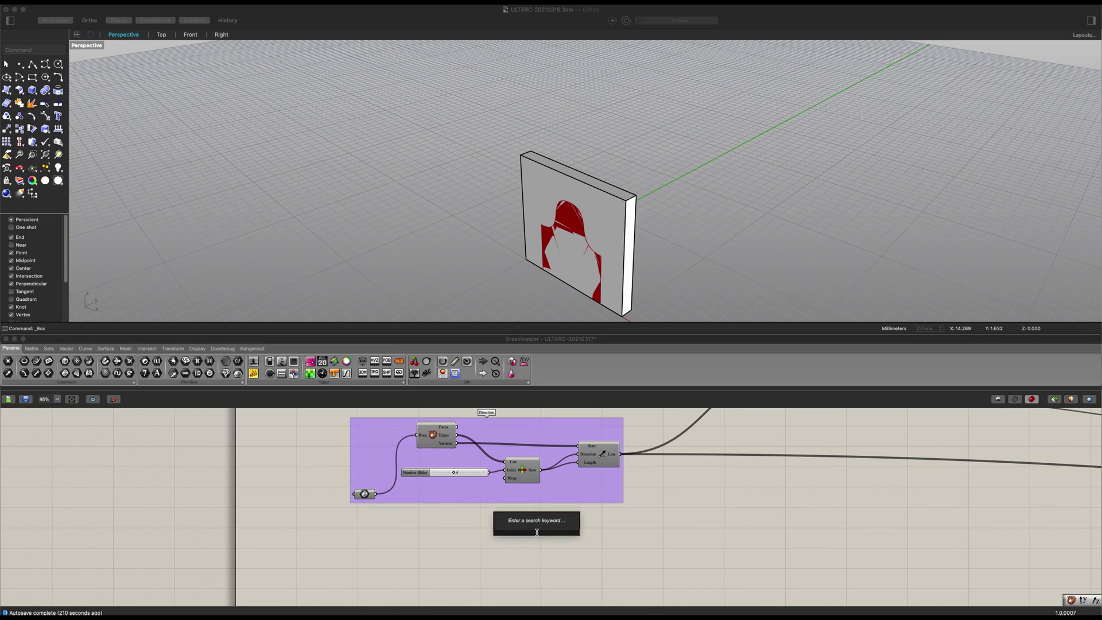
text(solid)
key(Up)
key(Up)
key(Up)
key(Up)
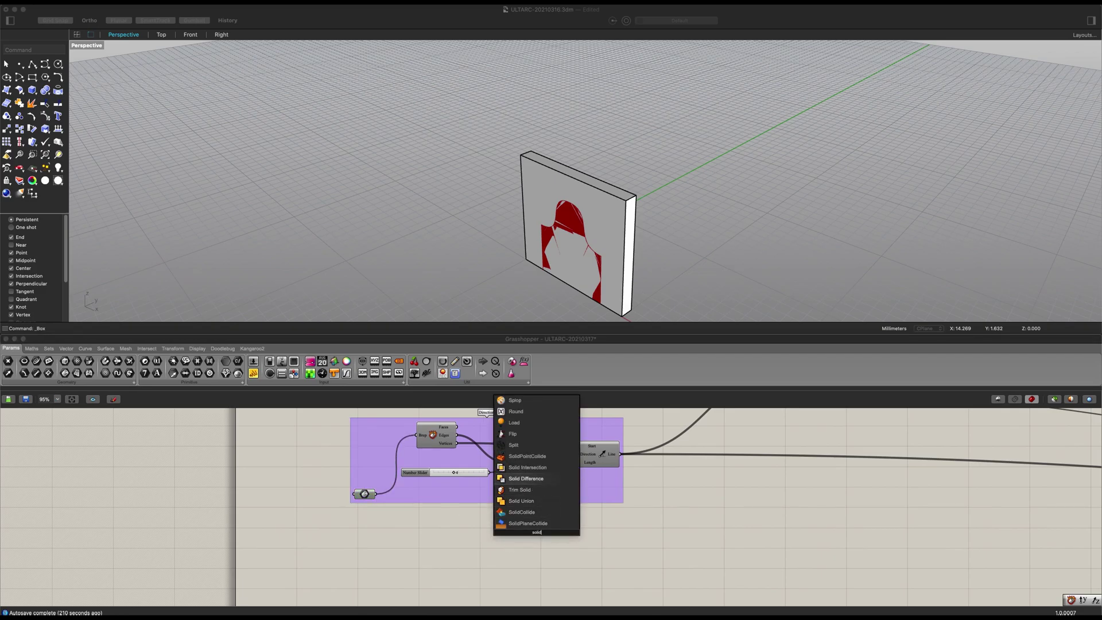
key(Return)
Move Solid Difference beyond the Full Arch group, connecting the wall Brep to Breps A and the arch Extrusion to Breps B.
scroll(429, 501, up, 1)
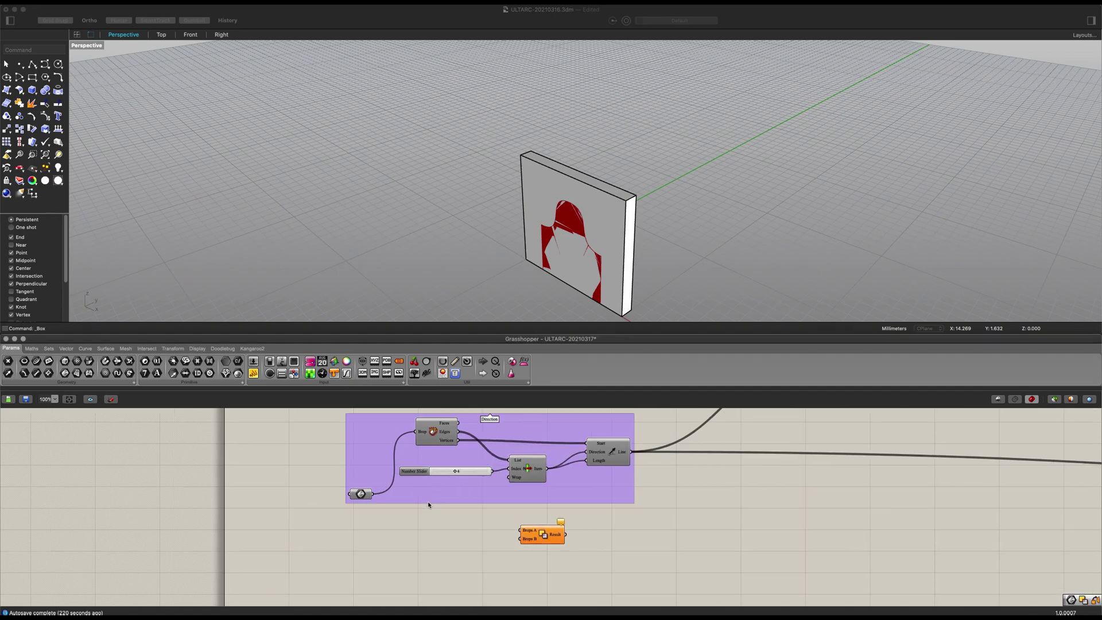
drag(379, 494, 394, 497)
drag(489, 526, 919, 512)
scroll(918, 510, down, 3)
right_drag(913, 510, 273, 520)
drag(295, 528, 1013, 559)
right_drag(943, 535, 594, 523)
scroll(608, 540, up, 4)
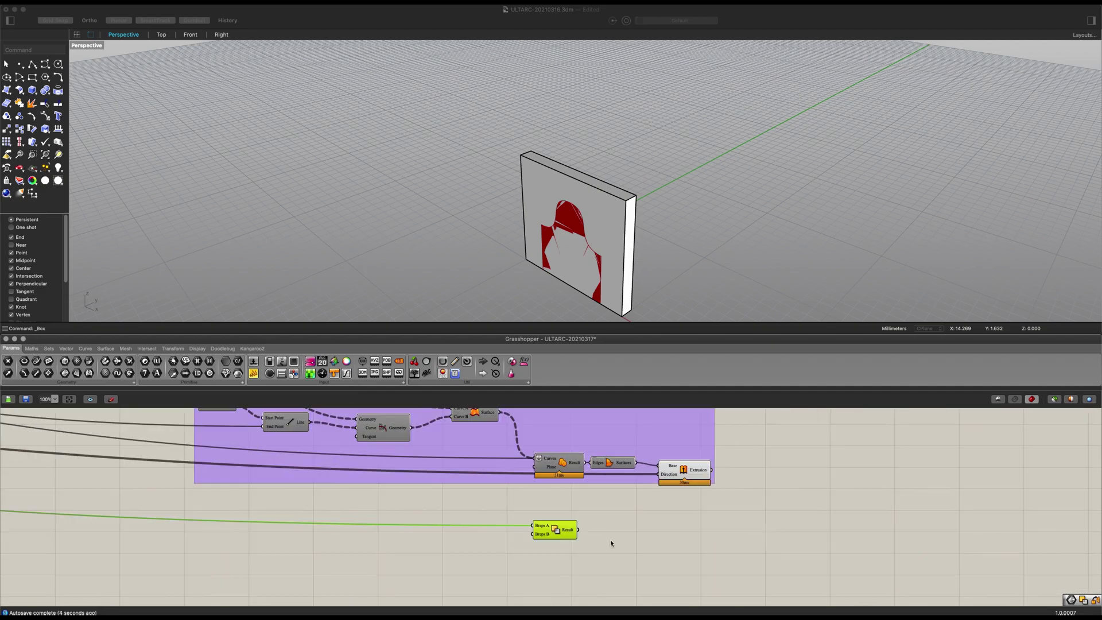
drag(505, 528, 861, 522)
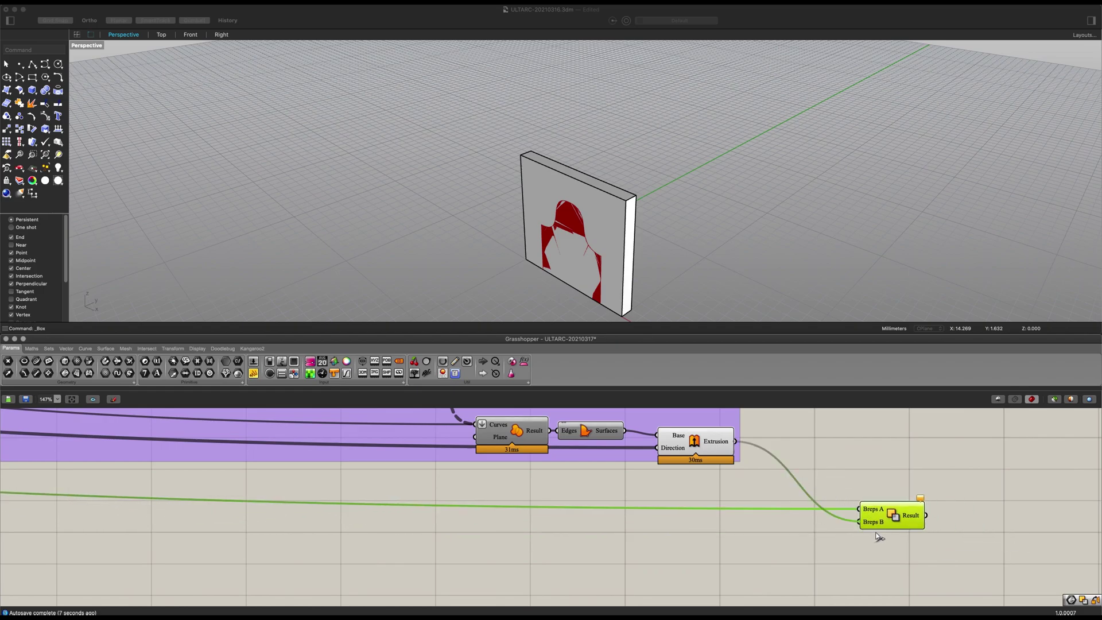
Hide the preview of the Extrude component in the Full Arch group and select Solid Difference.
scroll(747, 517, right, 5)
click(552, 463)
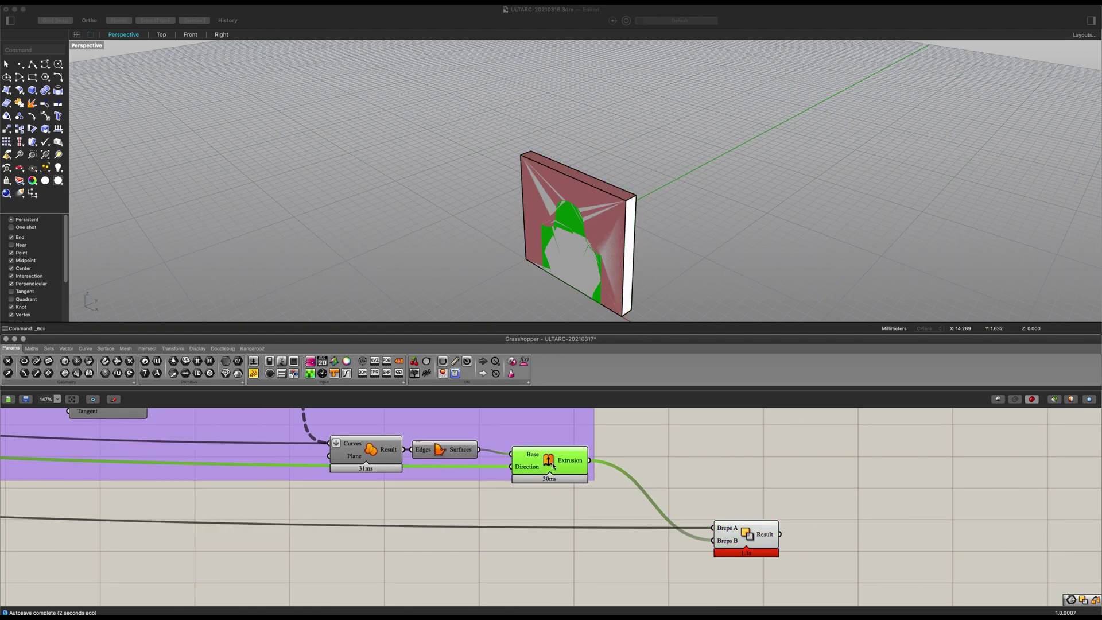
scroll(696, 490, right, 5)
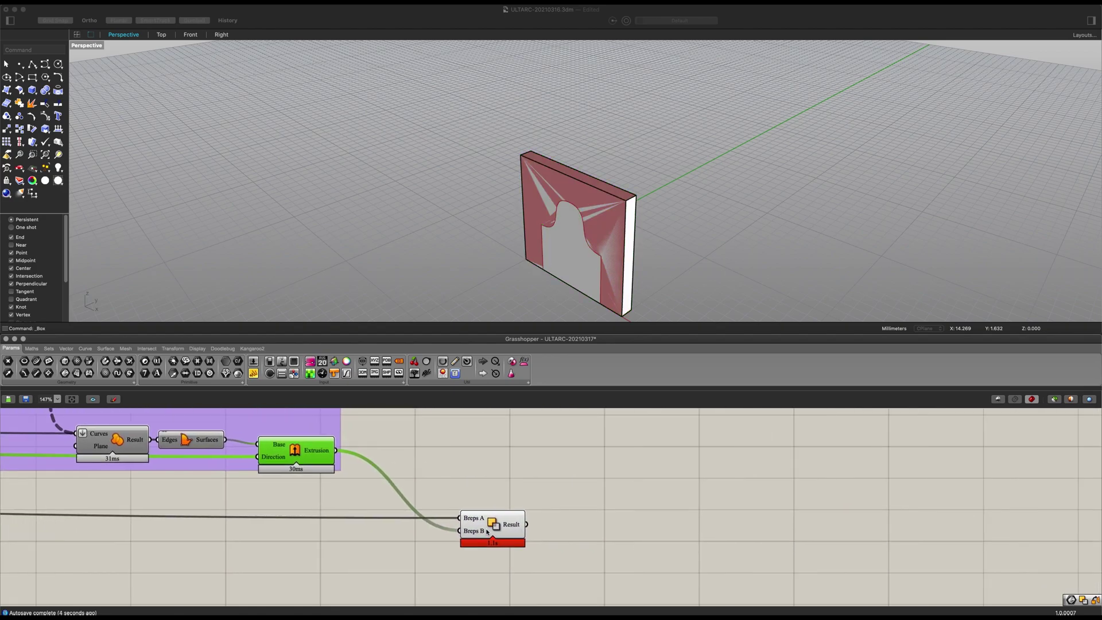
click(488, 525)
scroll(601, 519, down, 5)
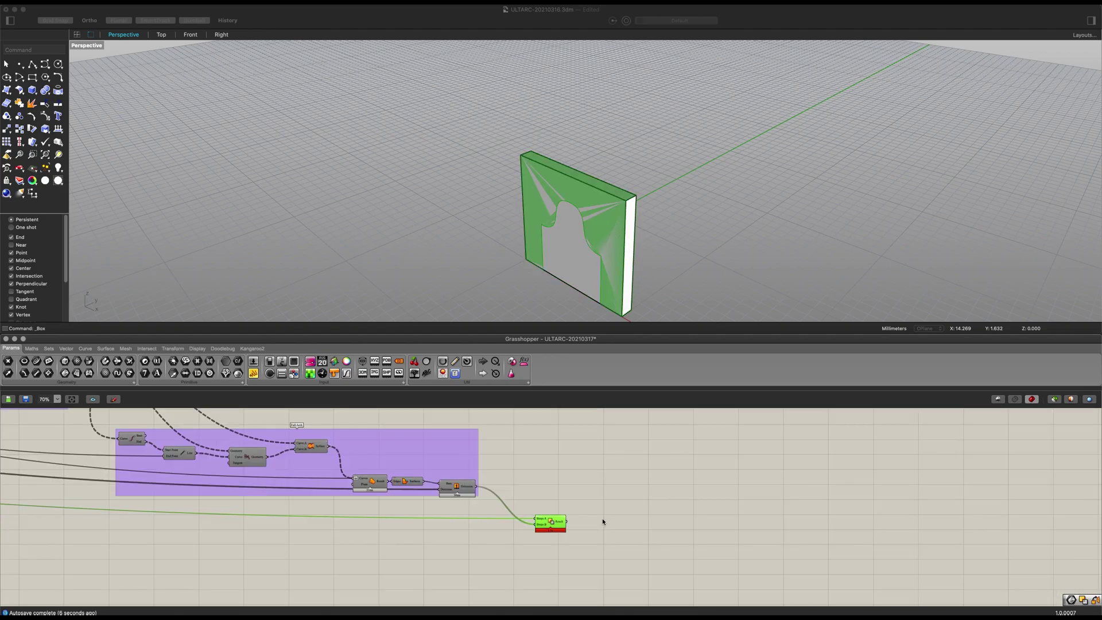
Hide the original solid wall box in the Rhino Perspective viewport.
click(602, 207)
click(596, 233)
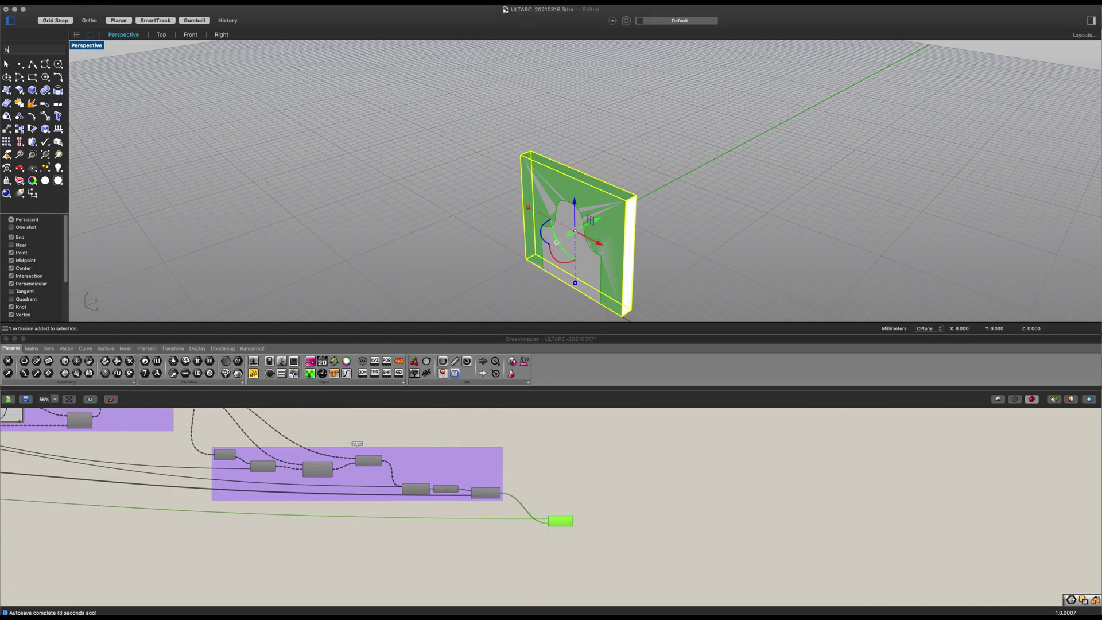
text(Hide)
key(Return)
right_drag(584, 258, 589, 270)
scroll(567, 506, up, 3)
Add a Custom Preview component beside Solid Difference and connect the Result output to its Geometry input.
scroll(567, 504, up, 4)
double_click(652, 508)
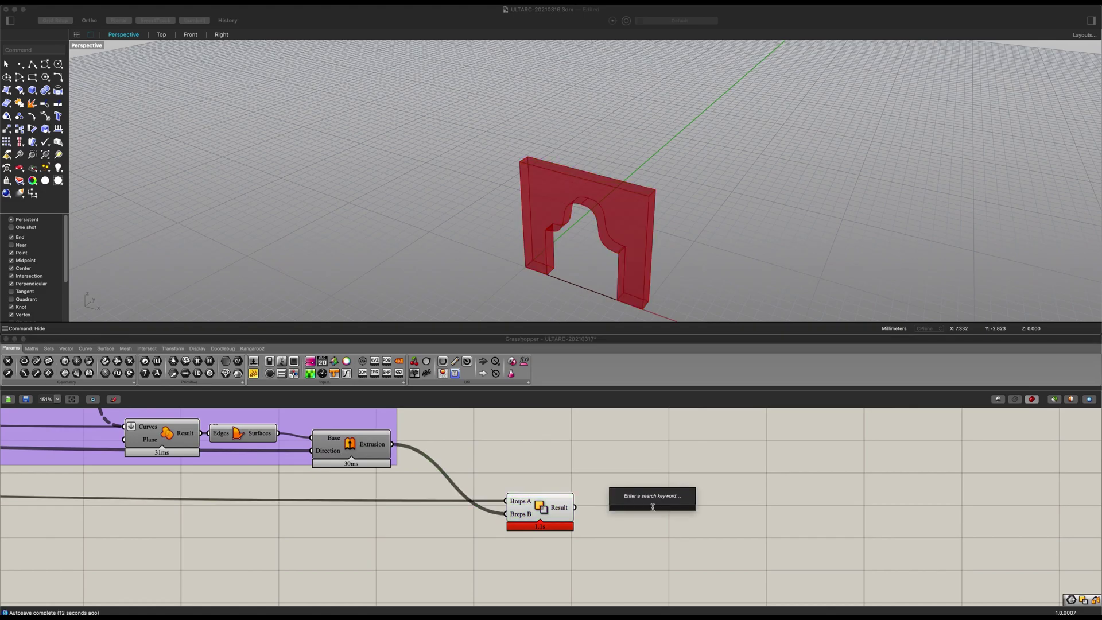
text(preview)
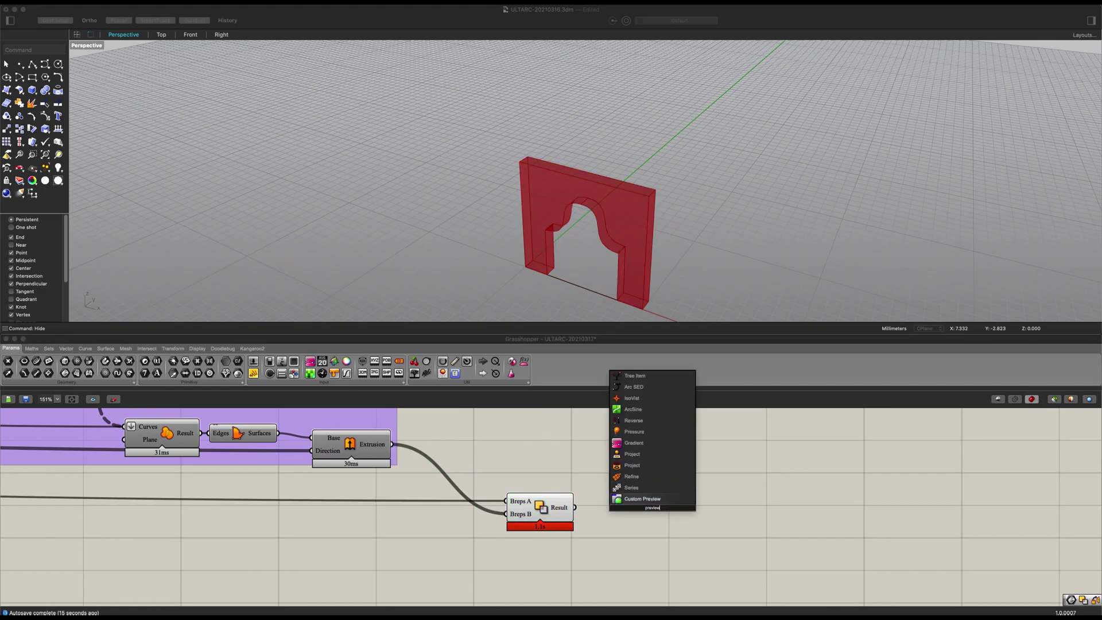
key(Return)
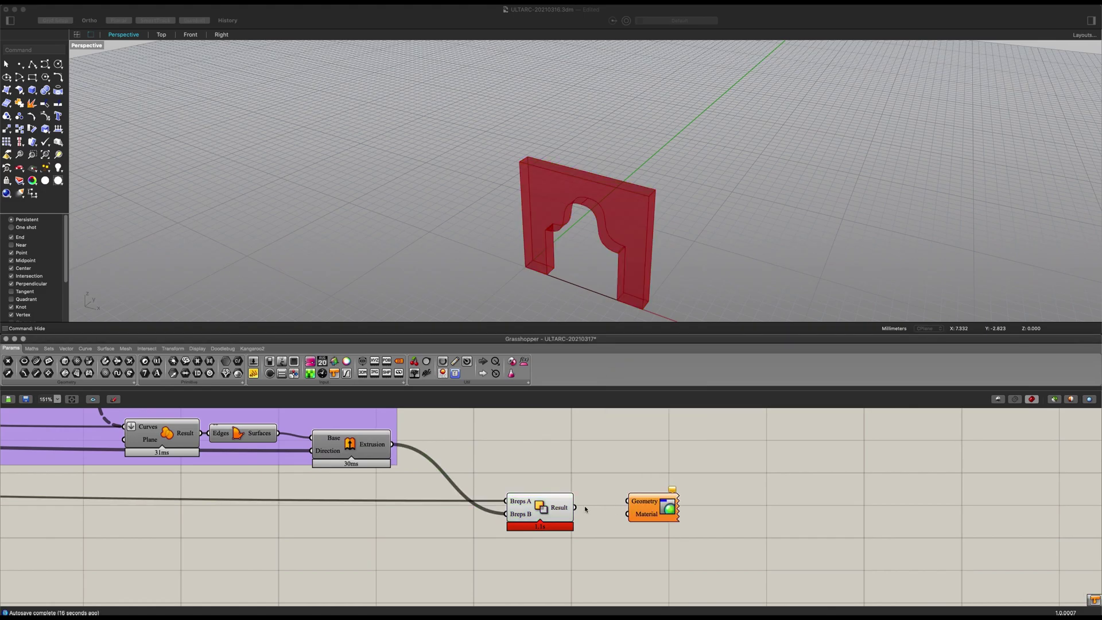
drag(575, 507, 749, 510)
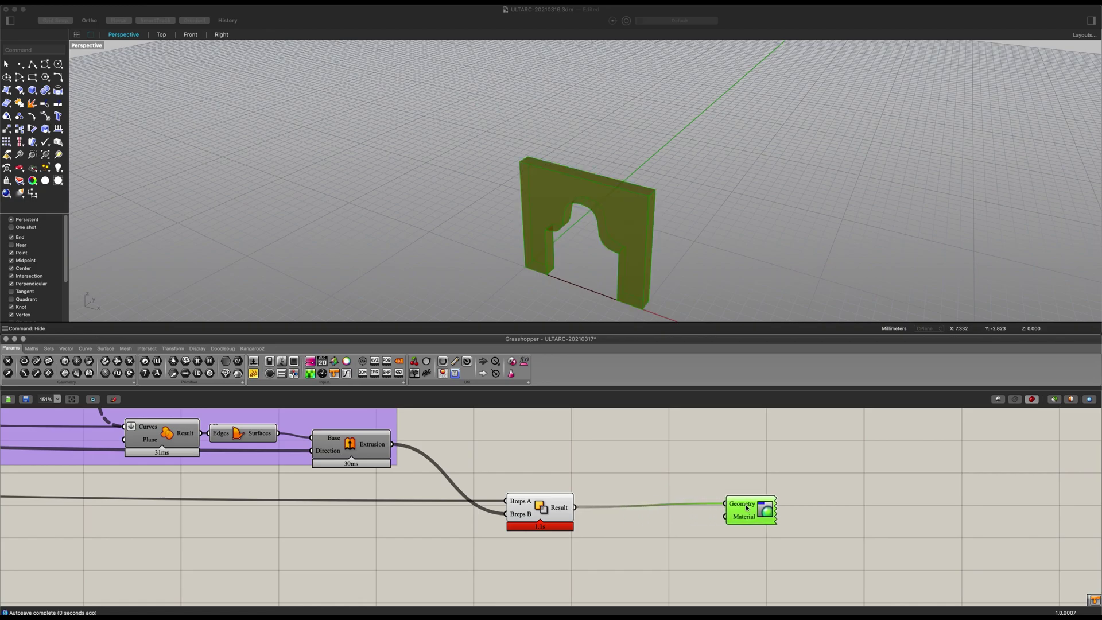
Add a Colour Swatch and connect it to the Material input of Custom Preview.
double_click(648, 543)
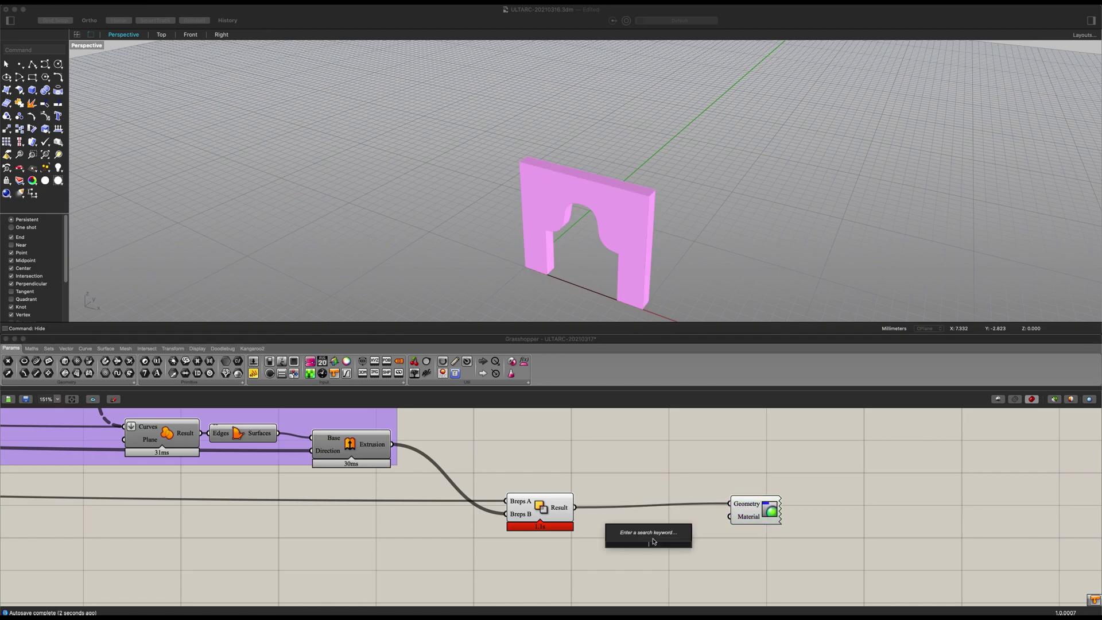
text(colo)
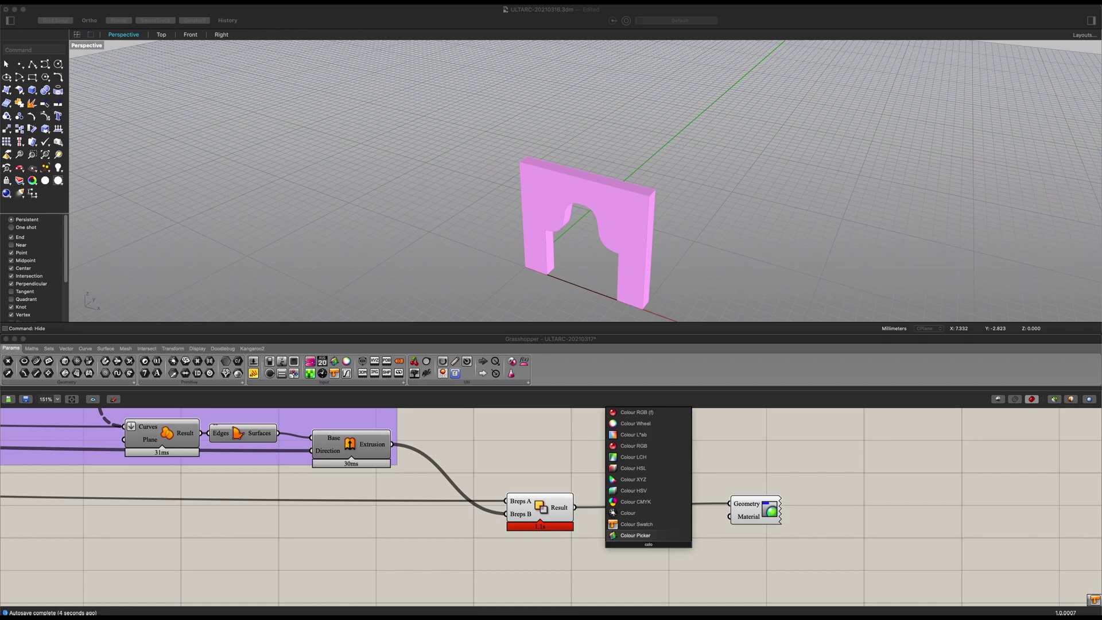
key(Return)
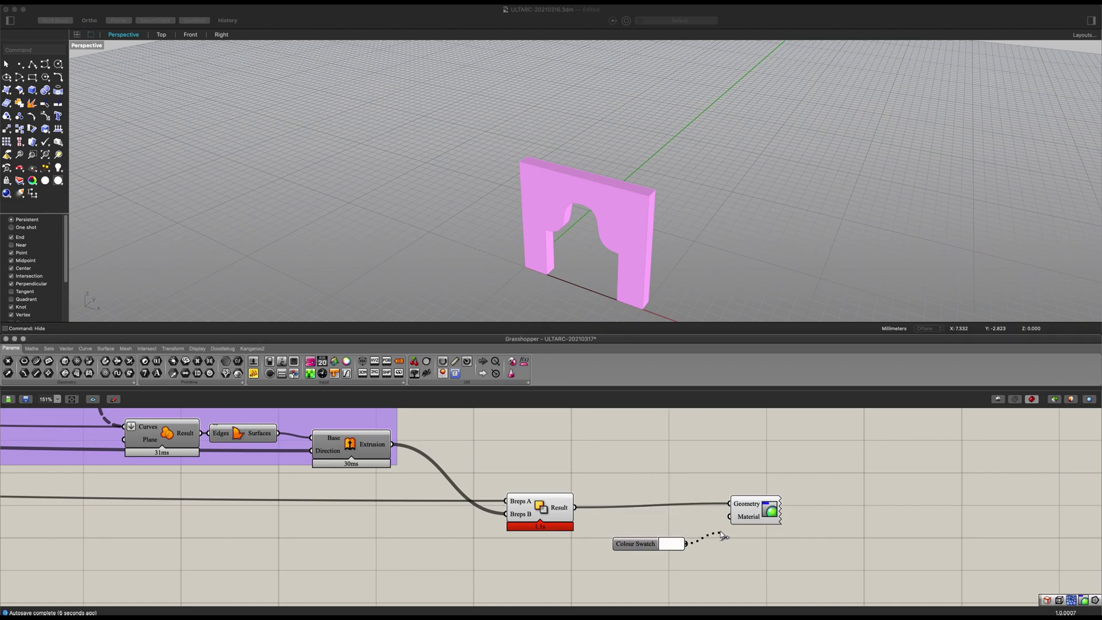
drag(724, 534, 729, 516)
Set the Colour Swatch to yellow with hue 50°, saturation 100 and value 100.
click(671, 544)
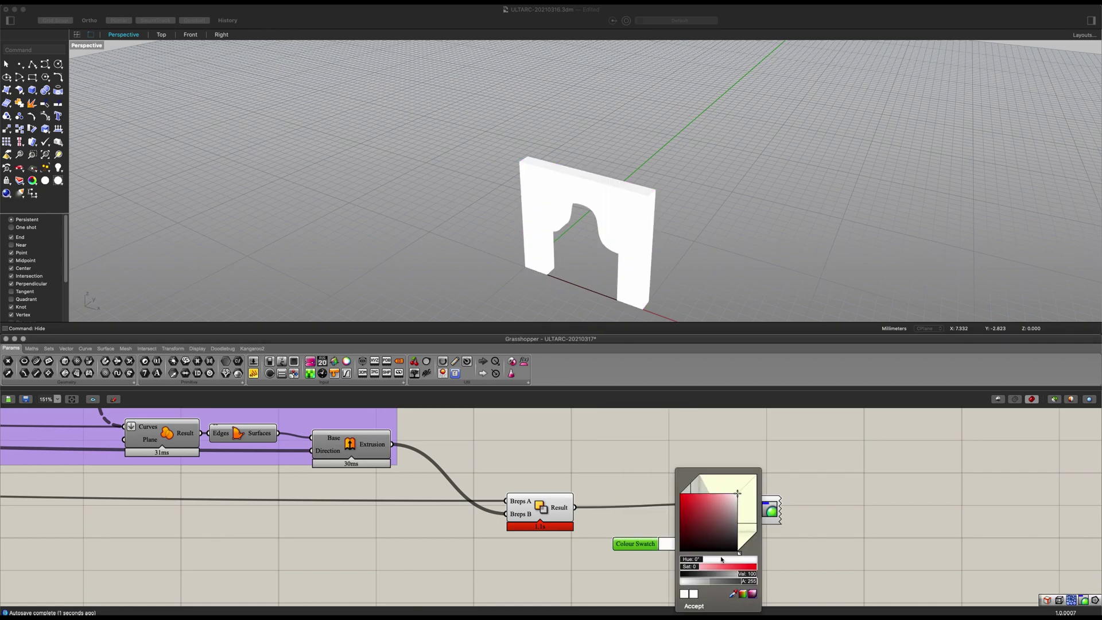
double_click(722, 559)
text(50)
click(745, 558)
click(694, 606)
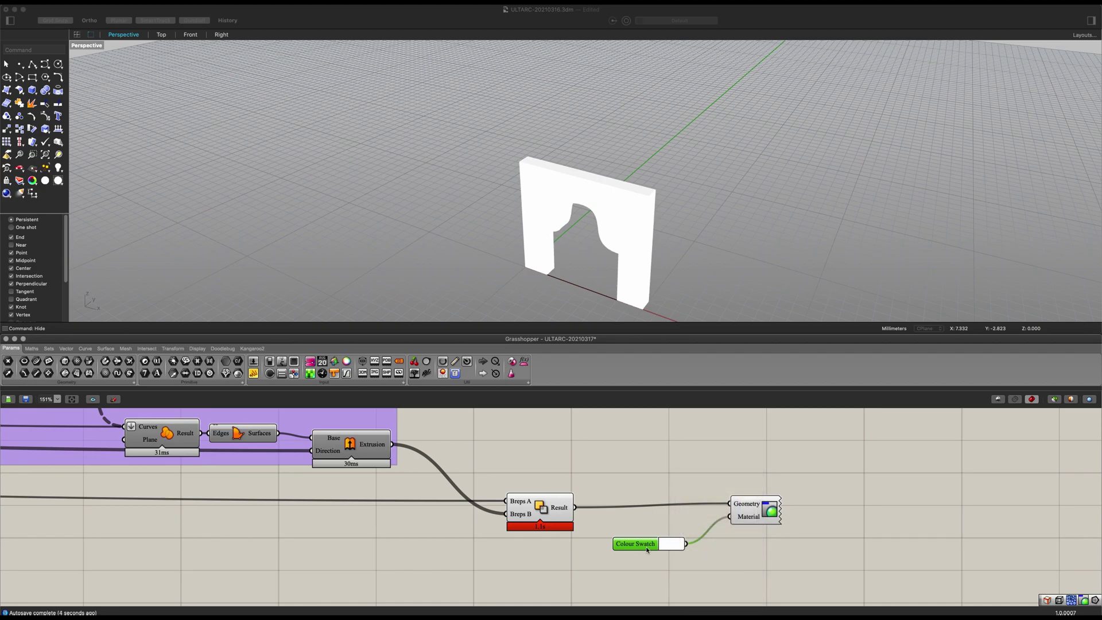
click(676, 544)
double_click(718, 562)
text(50)
click(746, 559)
drag(712, 516, 655, 476)
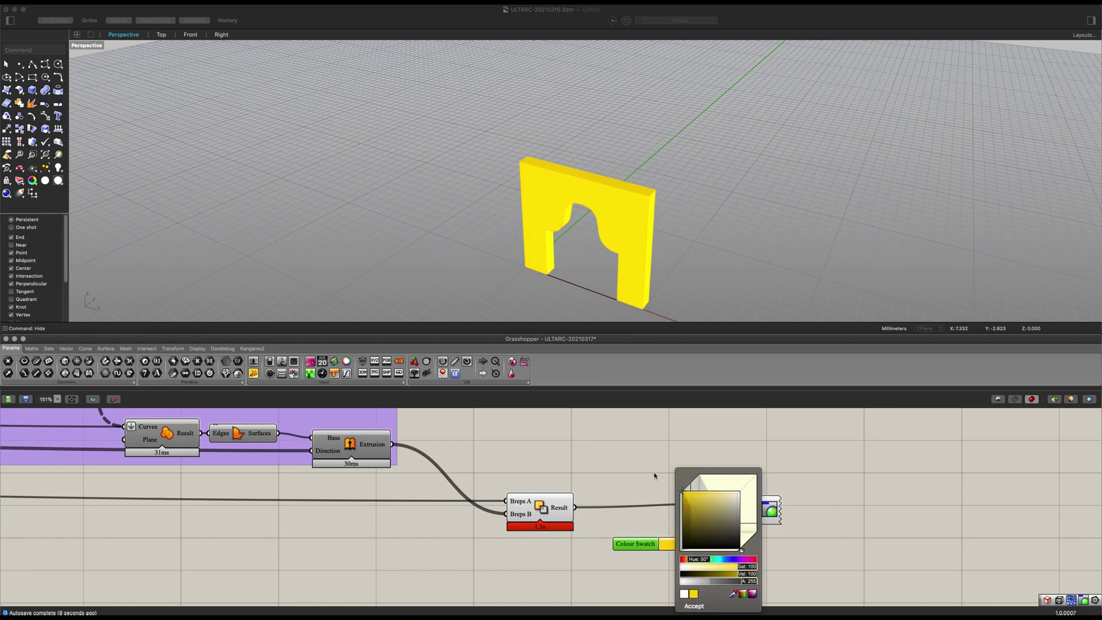
click(694, 606)
Move the Colour Swatch and Custom Preview closer to Solid Difference and hide the preview of Solid Difference.
drag(635, 543, 612, 520)
drag(757, 510, 701, 516)
click(566, 535)
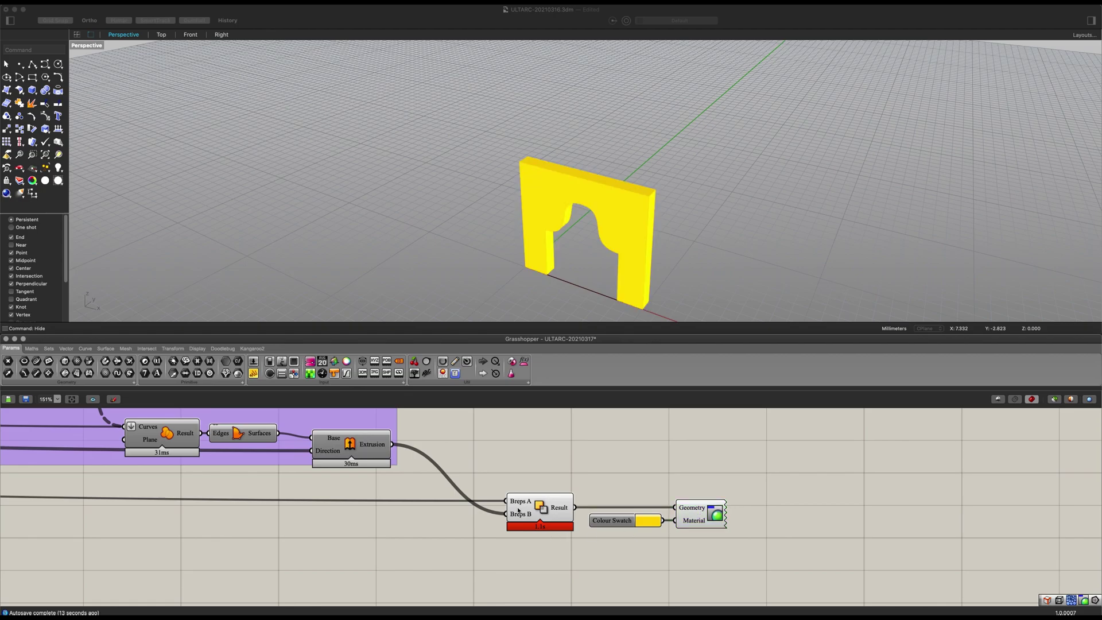
click(540, 506)
click(555, 457)
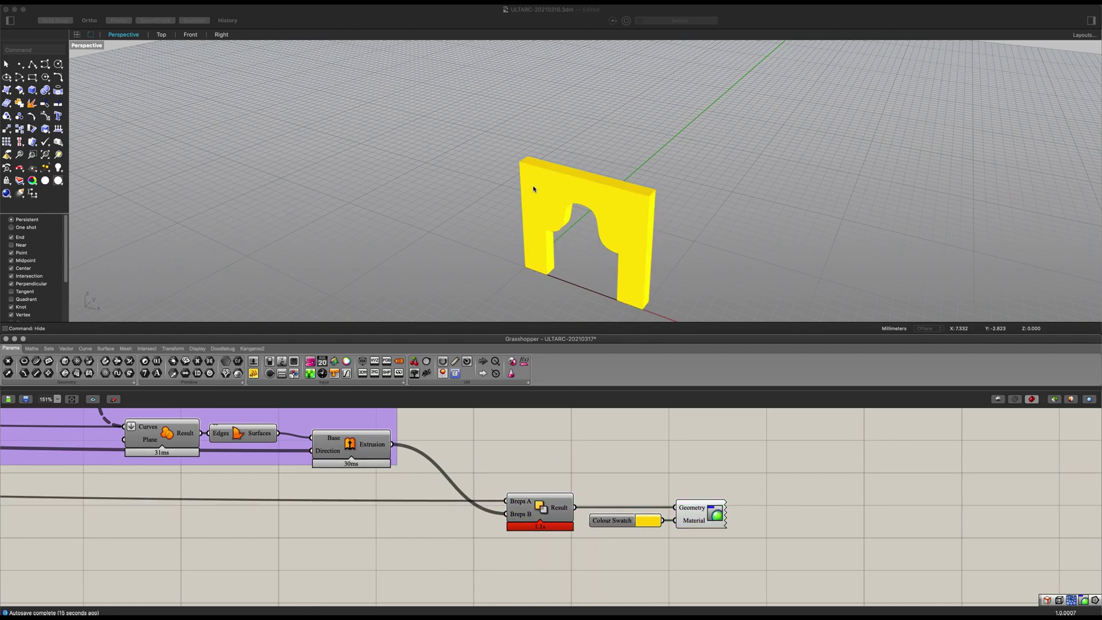
right_drag(535, 193, 617, 319)
right_drag(489, 257, 573, 496)
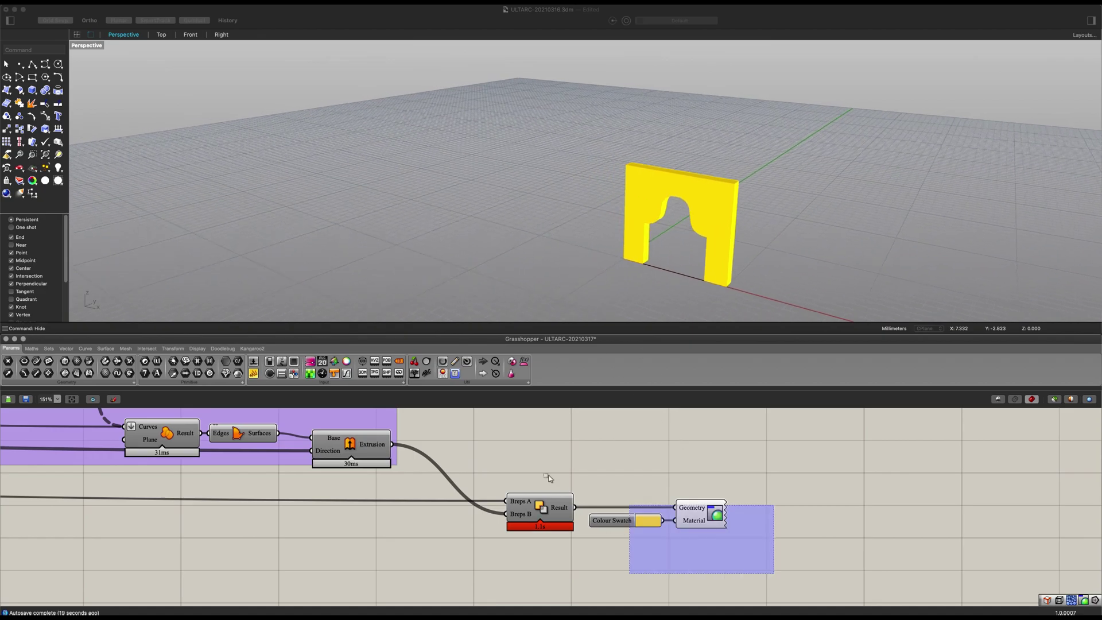
Group Solid Difference, Colour Swatch and Custom Preview and name the group "Result!".
drag(534, 469, 478, 436)
key(super+g)
scroll(661, 479, up, 1)
click(622, 503)
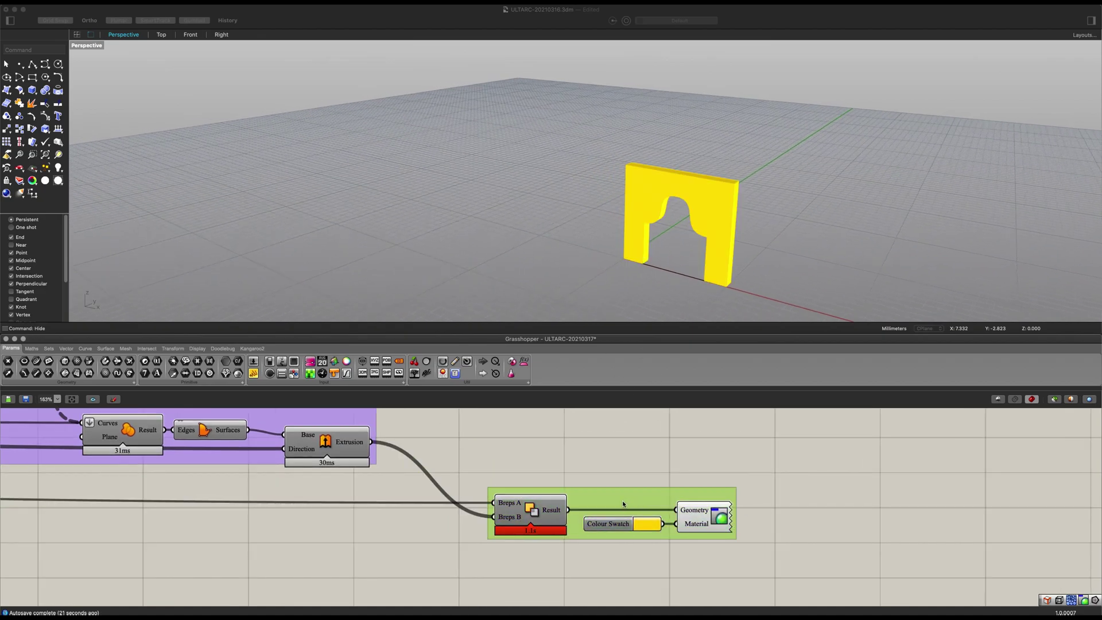
right_click(623, 504)
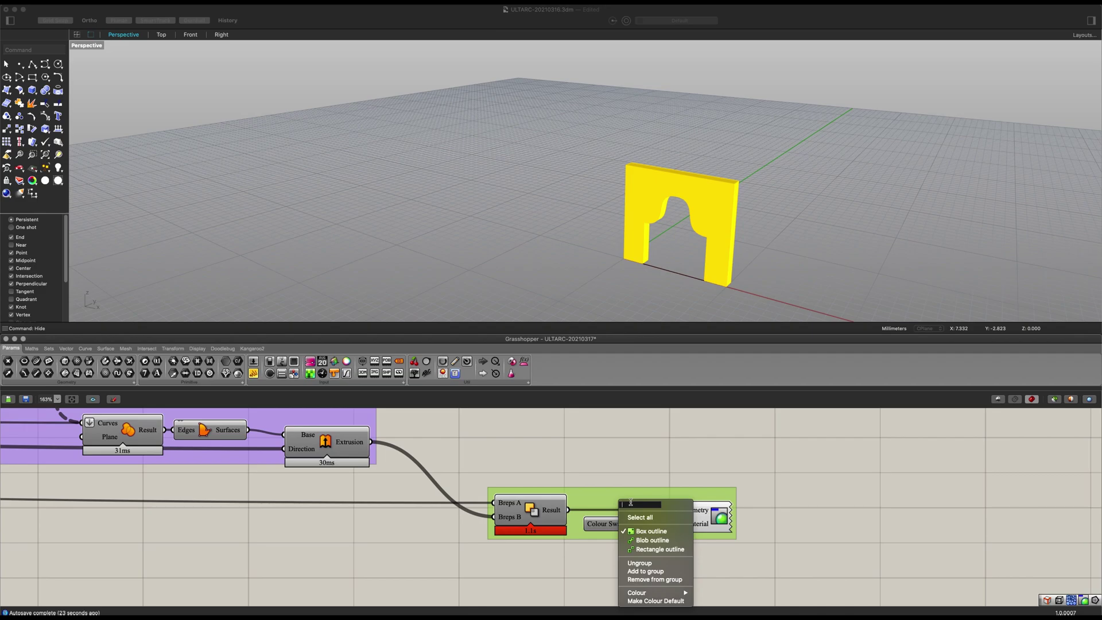
text(Result!)
key(Return)
click(639, 459)
Try moving the end point of the arch's base curve along the wall to vary the opening width.
right_drag(667, 198, 552, 300)
scroll(578, 258, up, 5)
scroll(552, 300, down, 3)
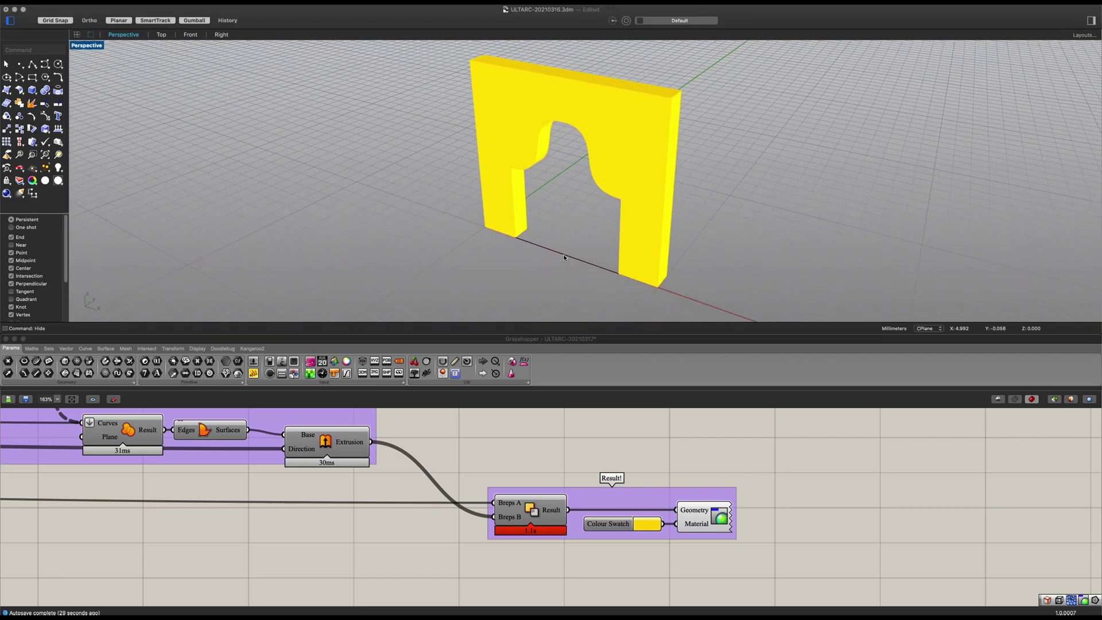
click(618, 274)
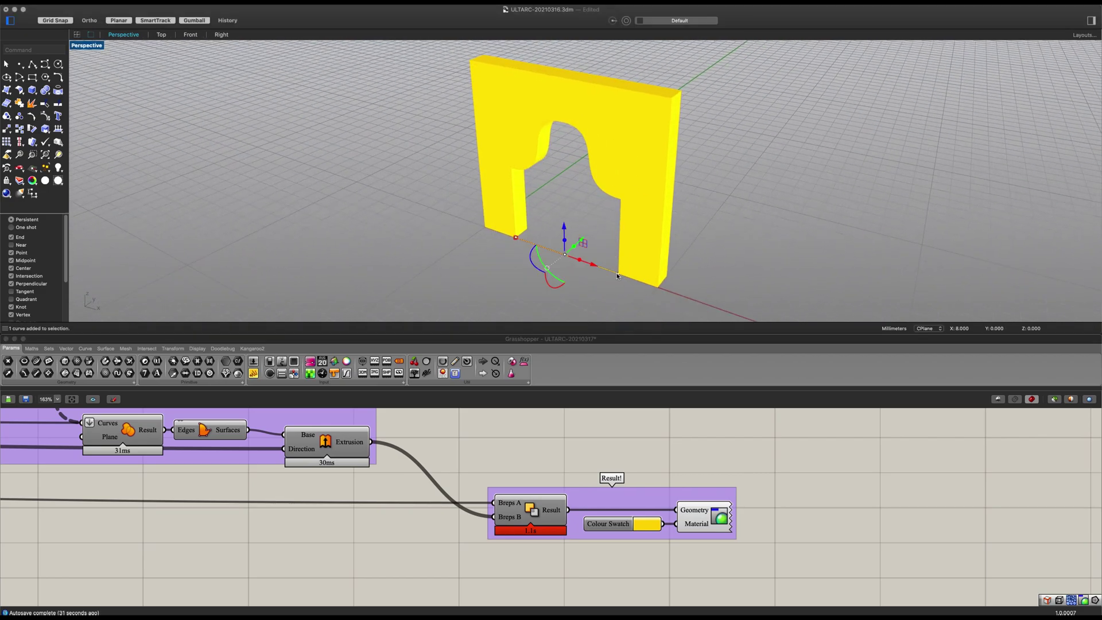
drag(619, 276, 651, 284)
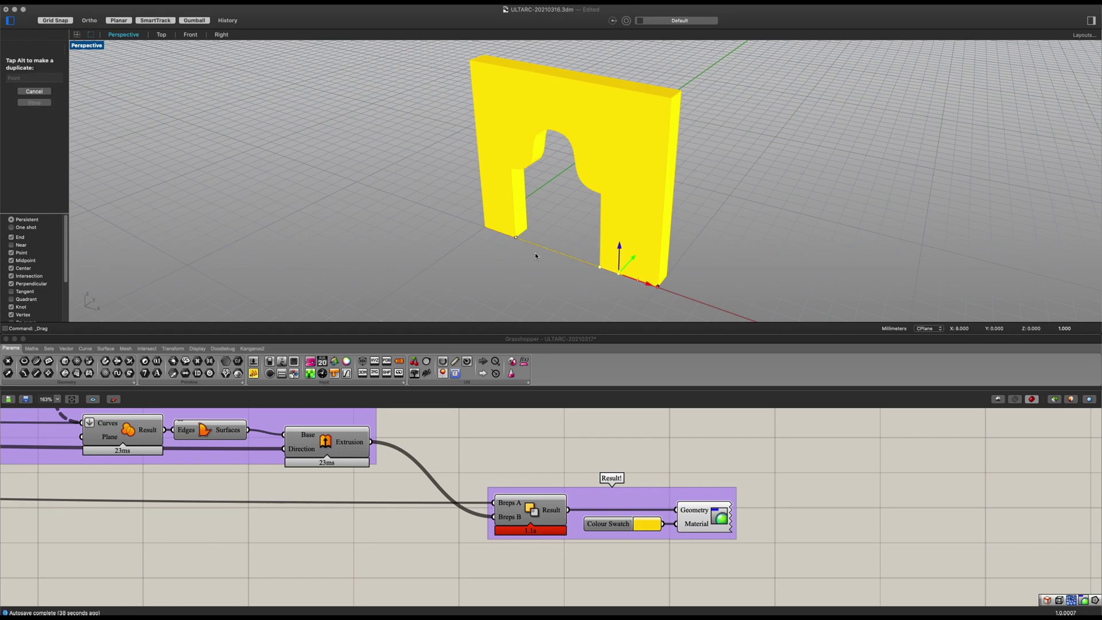
click(522, 271)
Set the Number Slider in the Arch Base Height group to 5.
scroll(517, 431, down, 5)
right_drag(437, 485, 600, 467)
scroll(600, 467, down, 3)
right_drag(203, 464, 333, 493)
scroll(333, 494, down, 2)
right_drag(171, 476, 717, 519)
scroll(267, 475, up, 3)
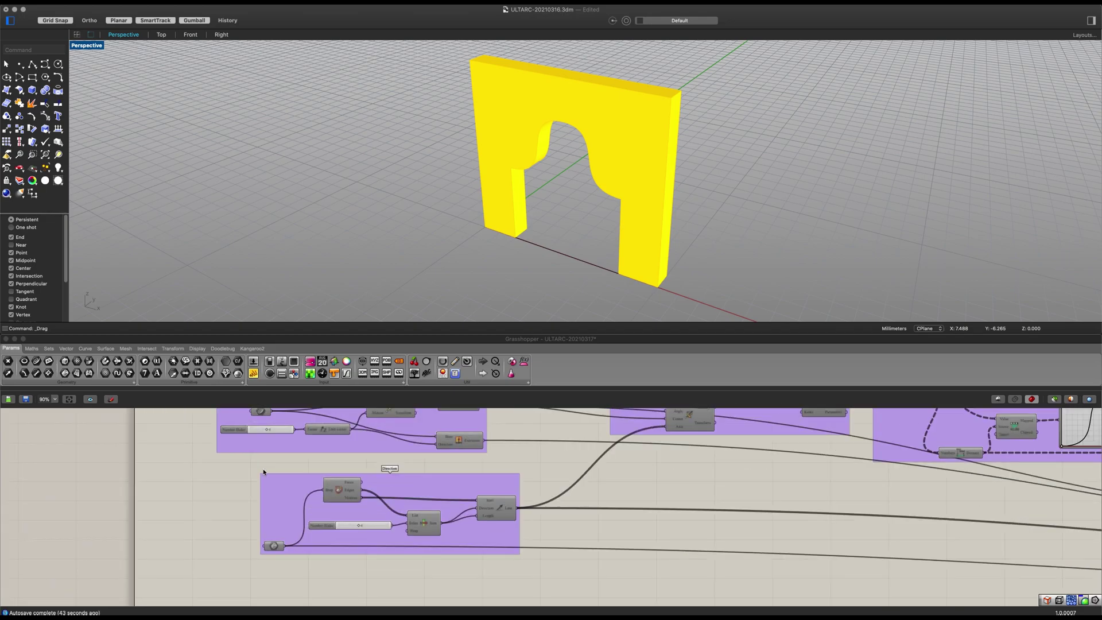
right_drag(259, 424, 339, 501)
scroll(338, 497, up, 5)
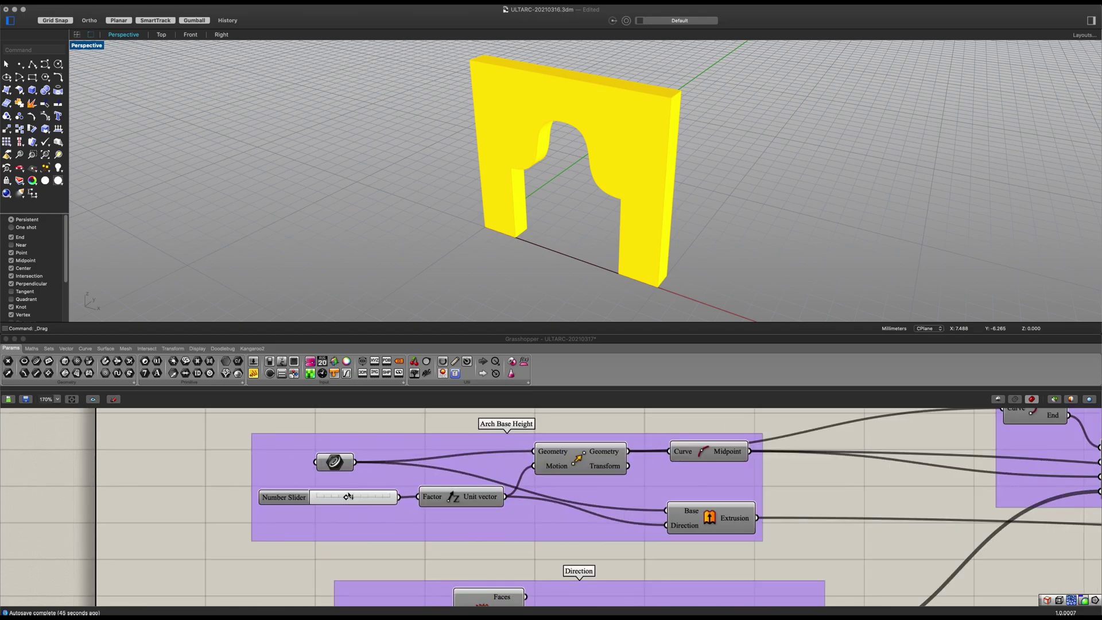
mouse_move(348, 496)
mouse_down()
mouse_move(338, 499)
mouse_move(356, 501)
mouse_up()
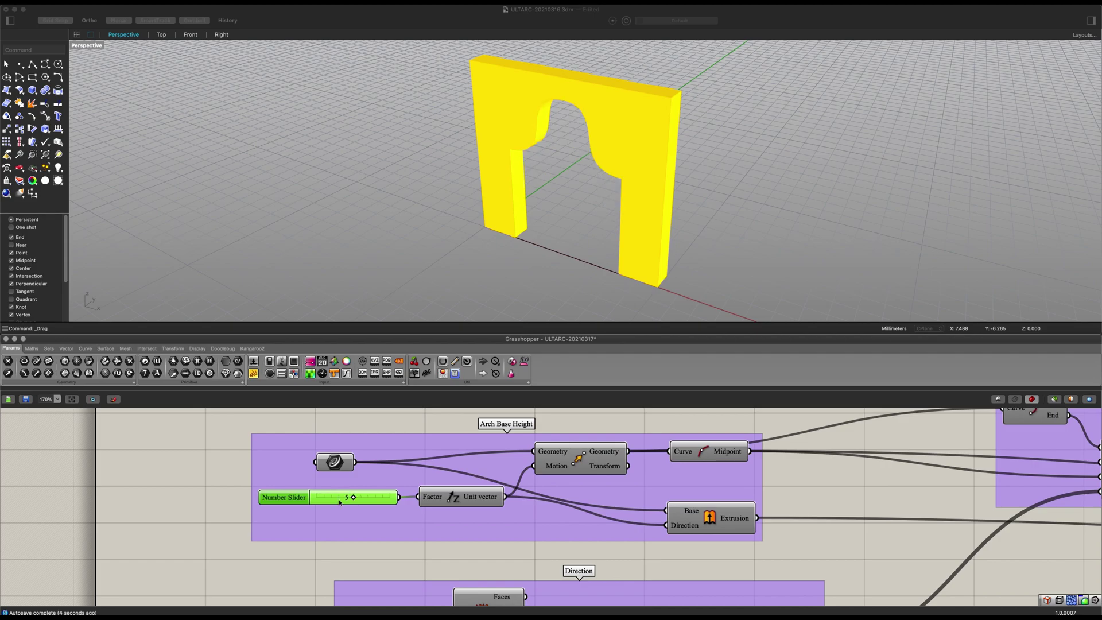
click(241, 490)
Reshape the Arch Profile Graph Mapper by lowering the curve's upper end point and moving its upper Bezier handle in toward the graph's centre.
scroll(409, 459, down, 2)
right_drag(534, 528, 523, 451)
right_drag(588, 471, 398, 541)
right_drag(502, 467, 208, 527)
right_drag(807, 480, 286, 472)
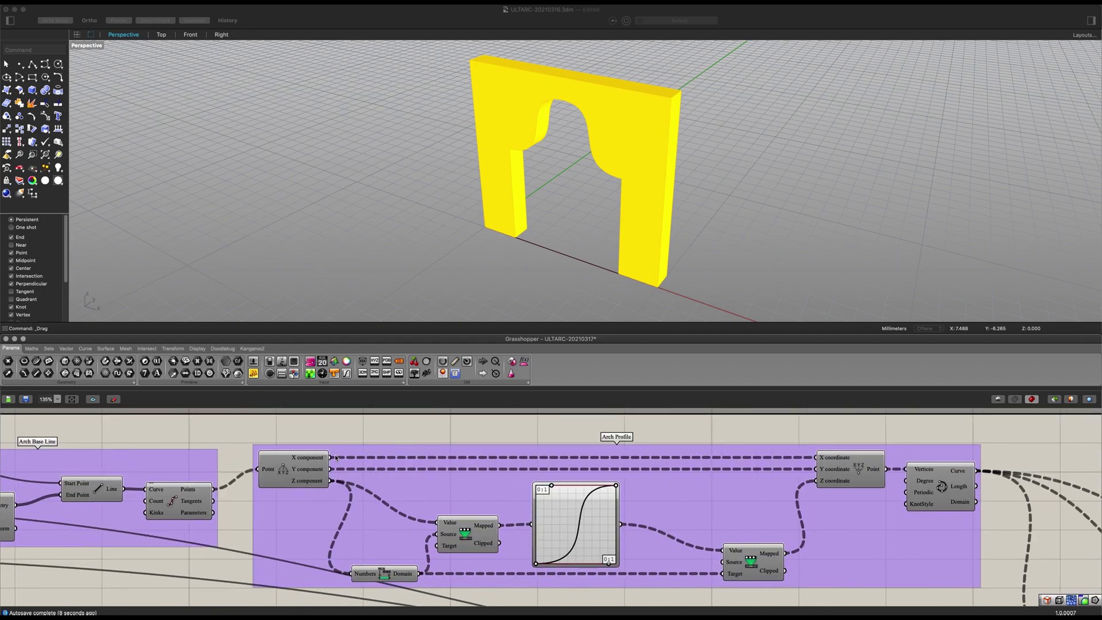
scroll(637, 508, up, 2)
right_drag(636, 507, 598, 459)
scroll(577, 468, up, 1)
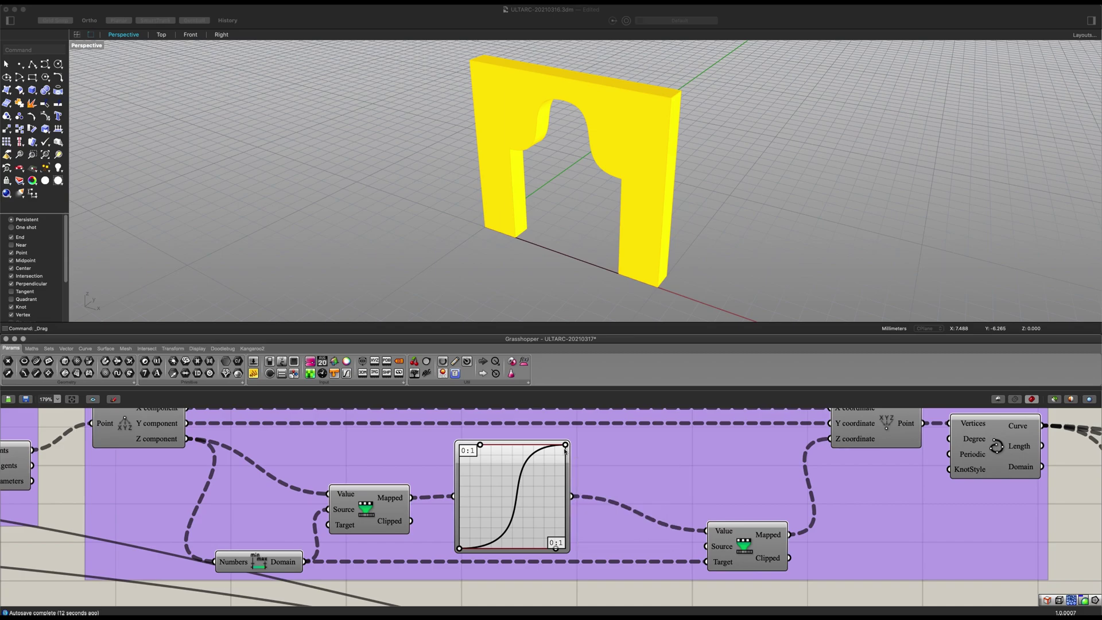
drag(564, 451, 566, 487)
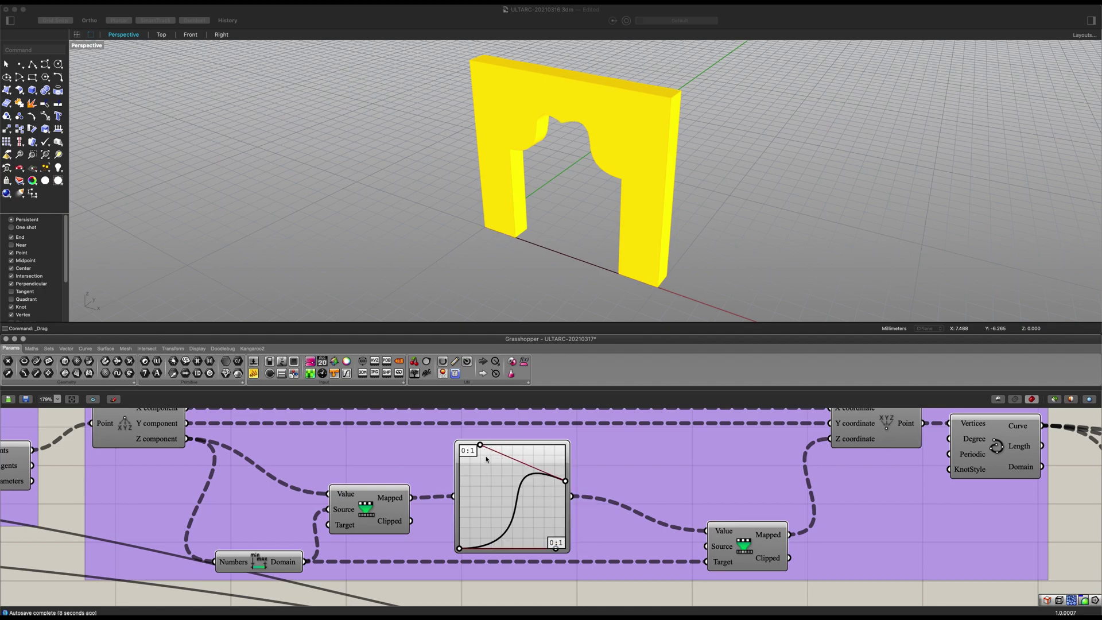
drag(495, 476, 509, 492)
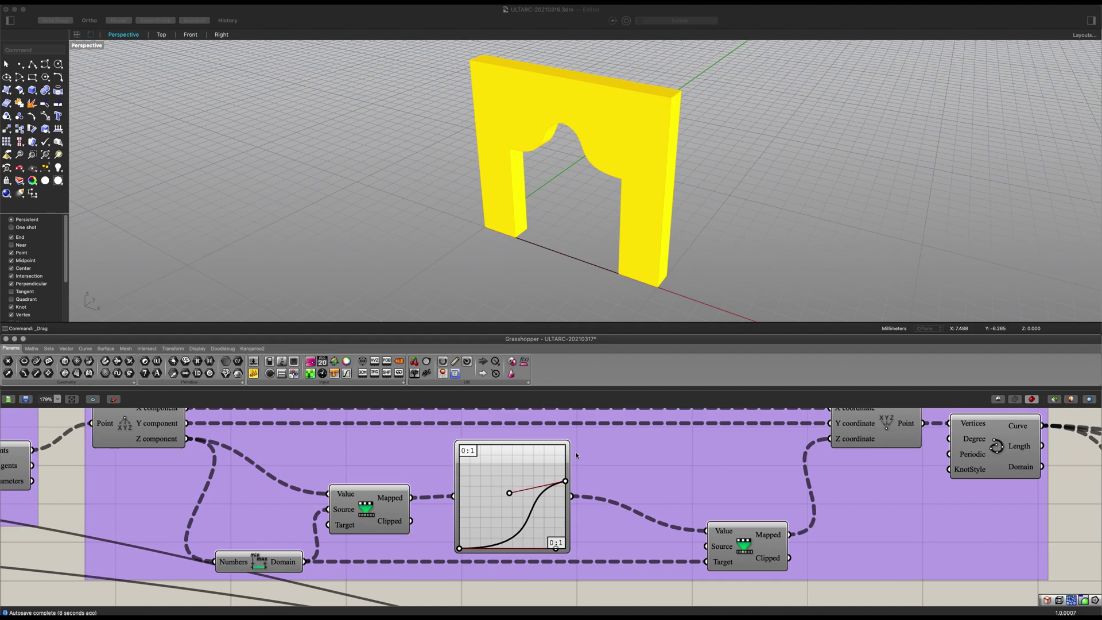
scroll(577, 455, down, 5)
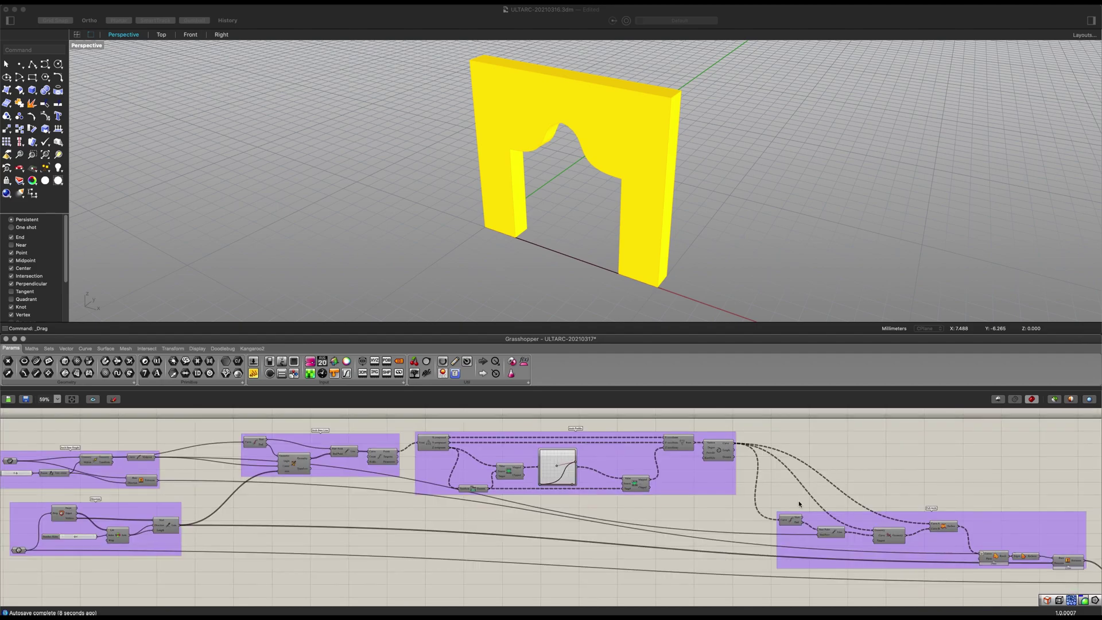